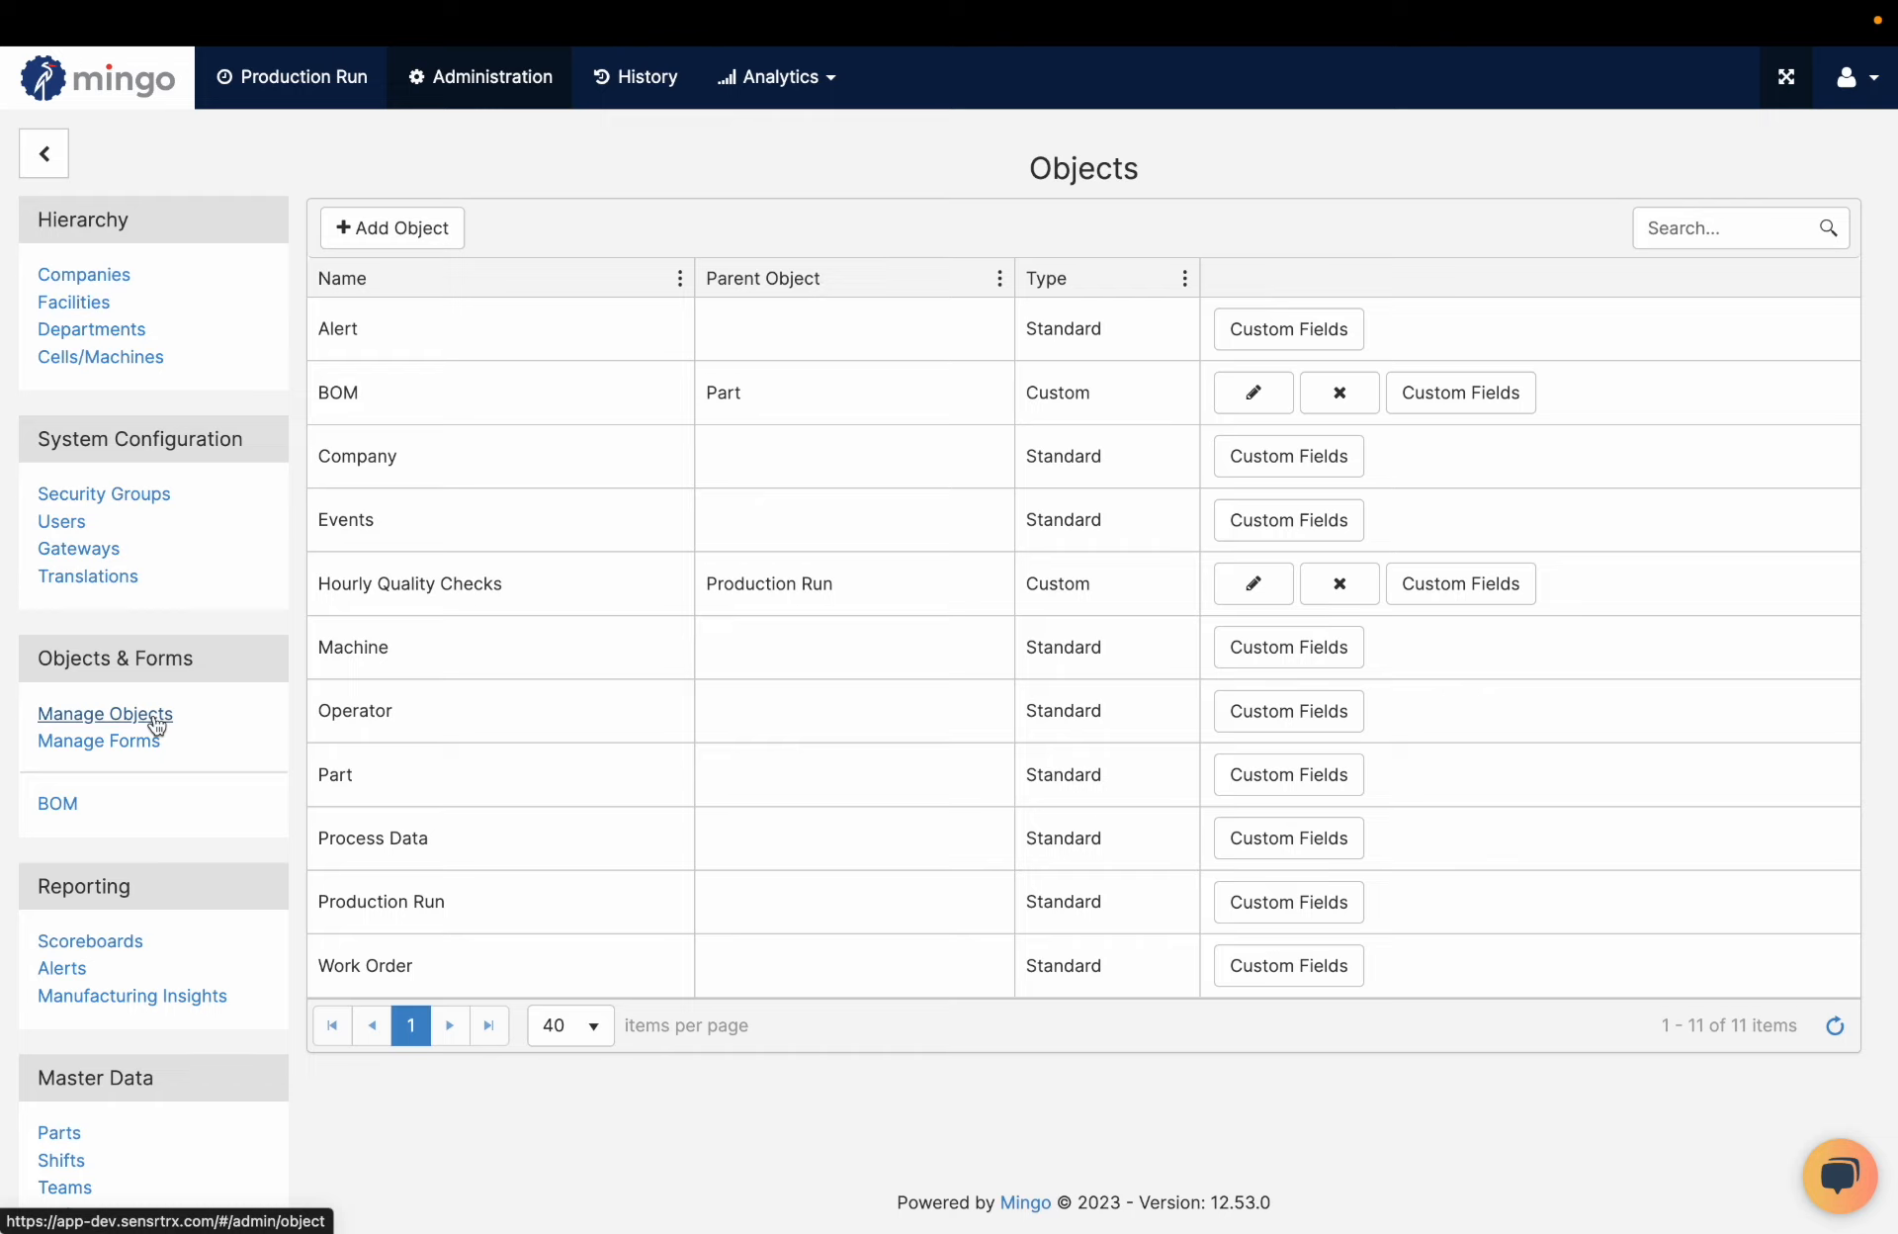
Step: Start a new custom field on the BOM object, labelled "Quantity Required" with type Calculation
click(1473, 400)
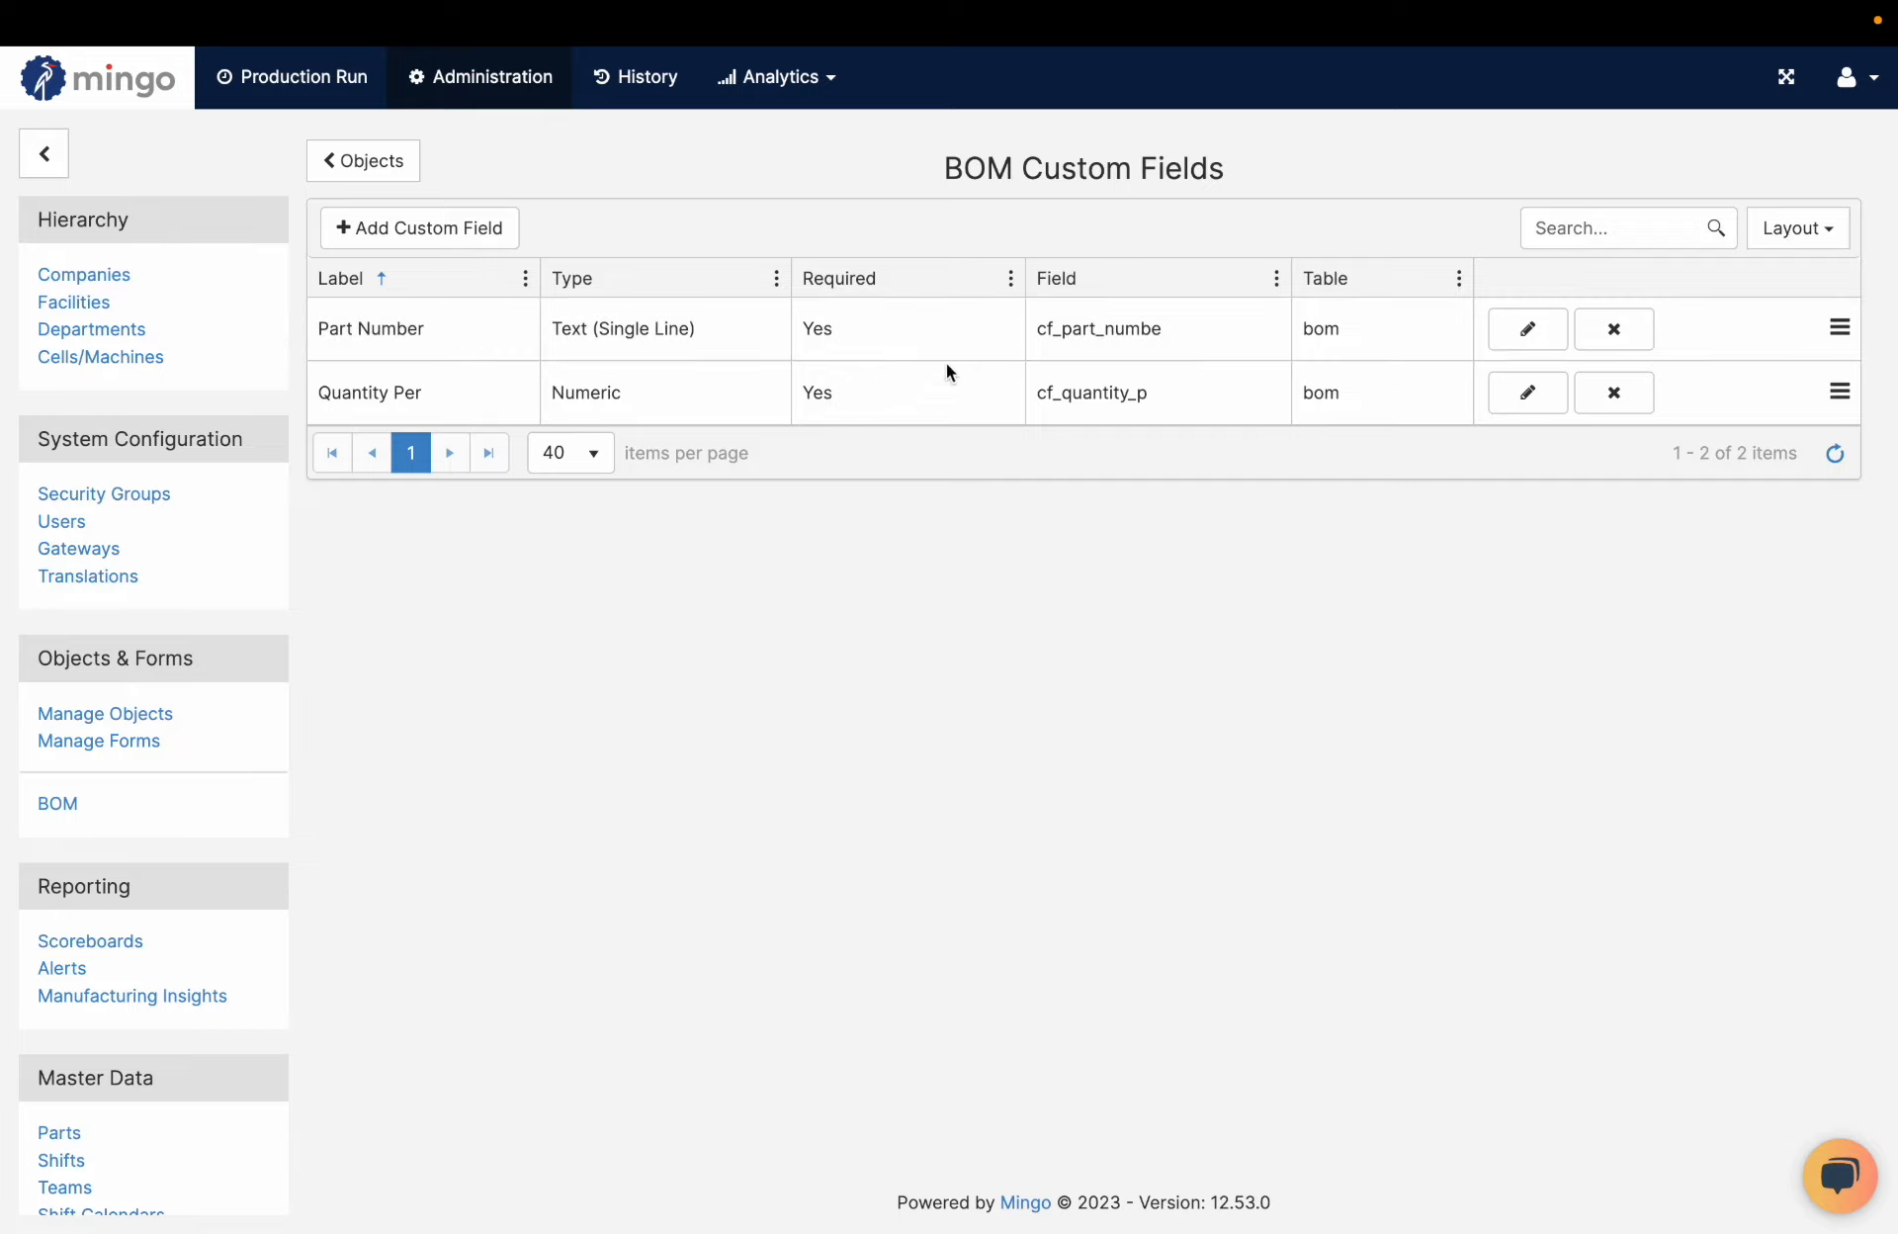
click(441, 224)
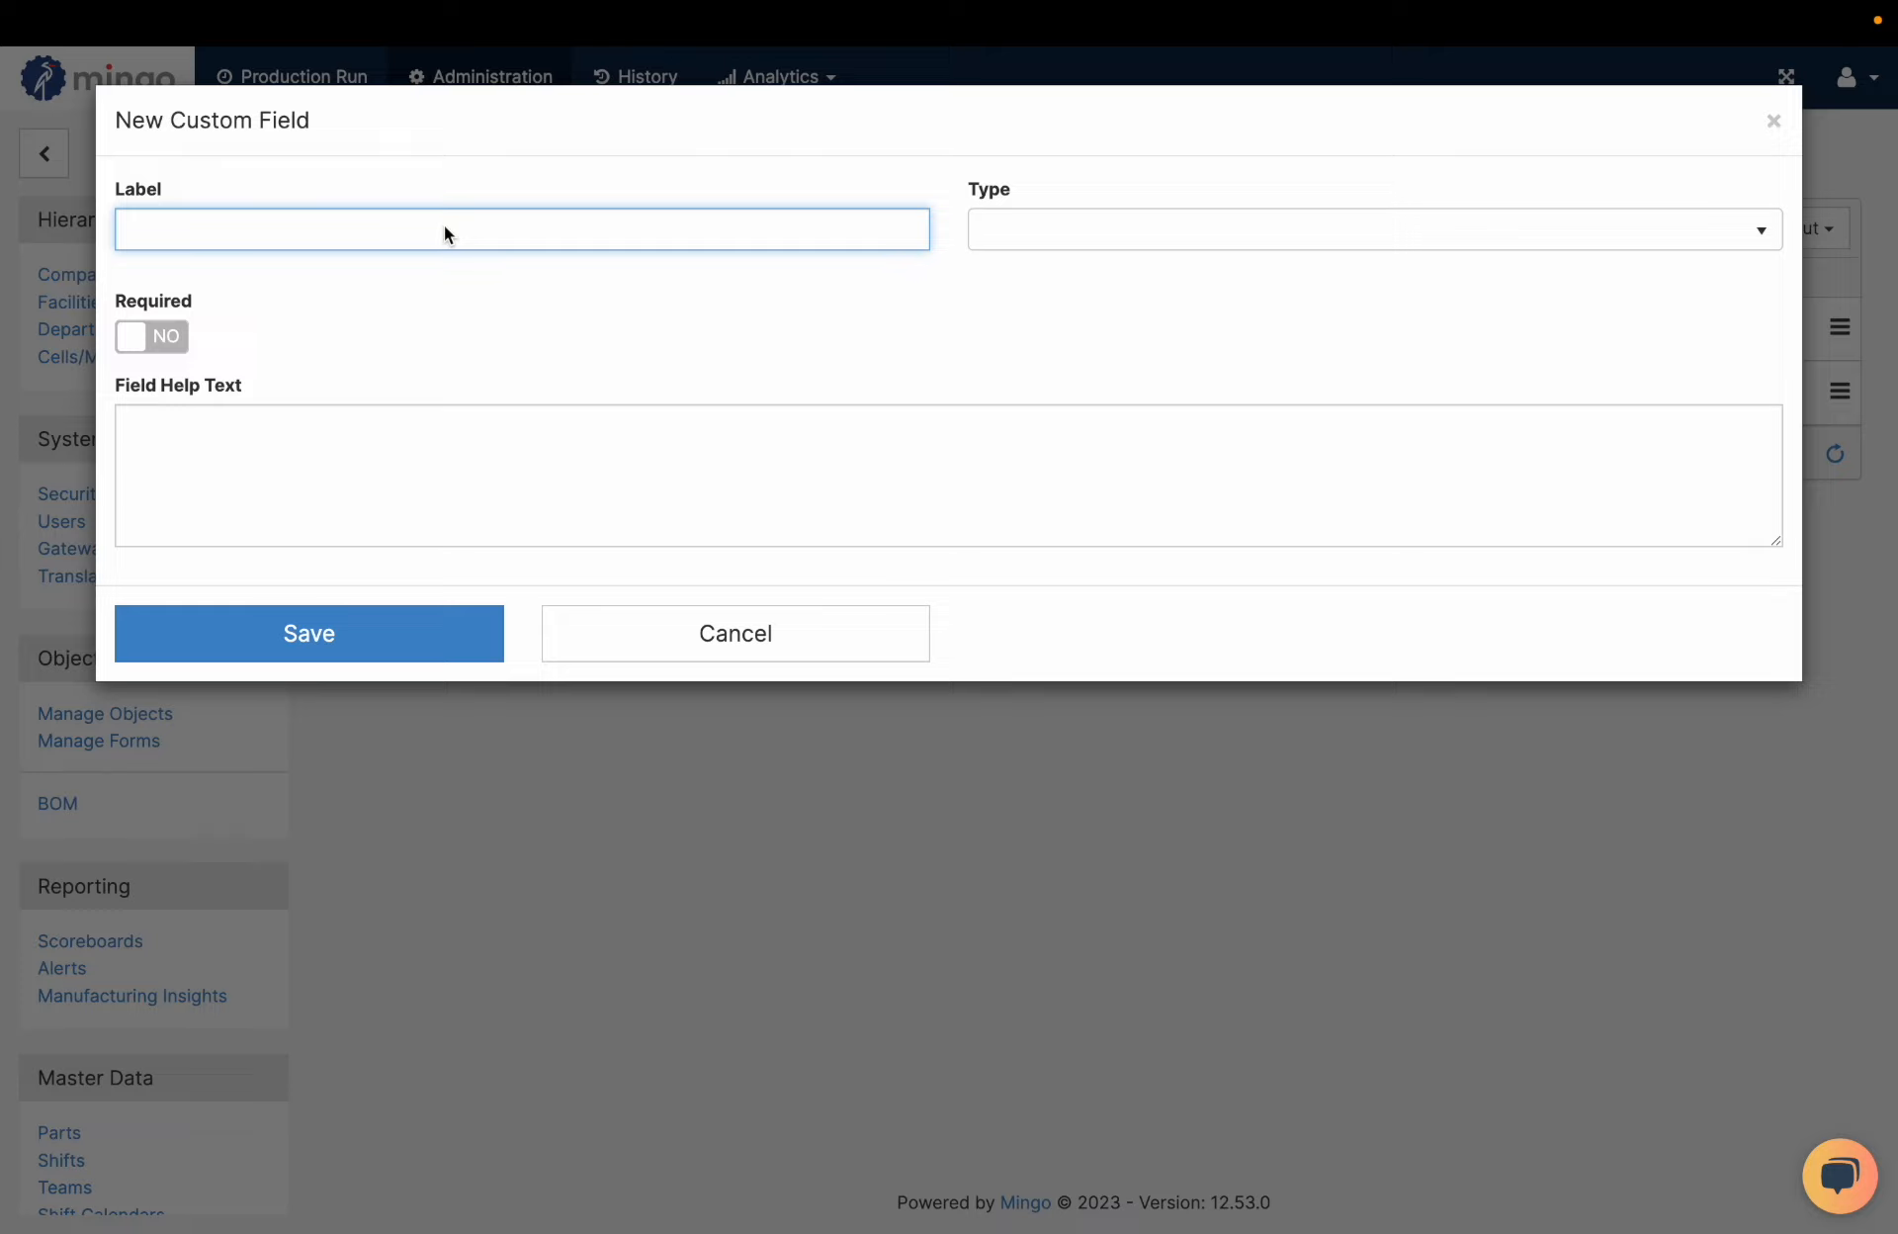
text(Quantity Required)
click(1118, 235)
scroll(1083, 367, down, 1)
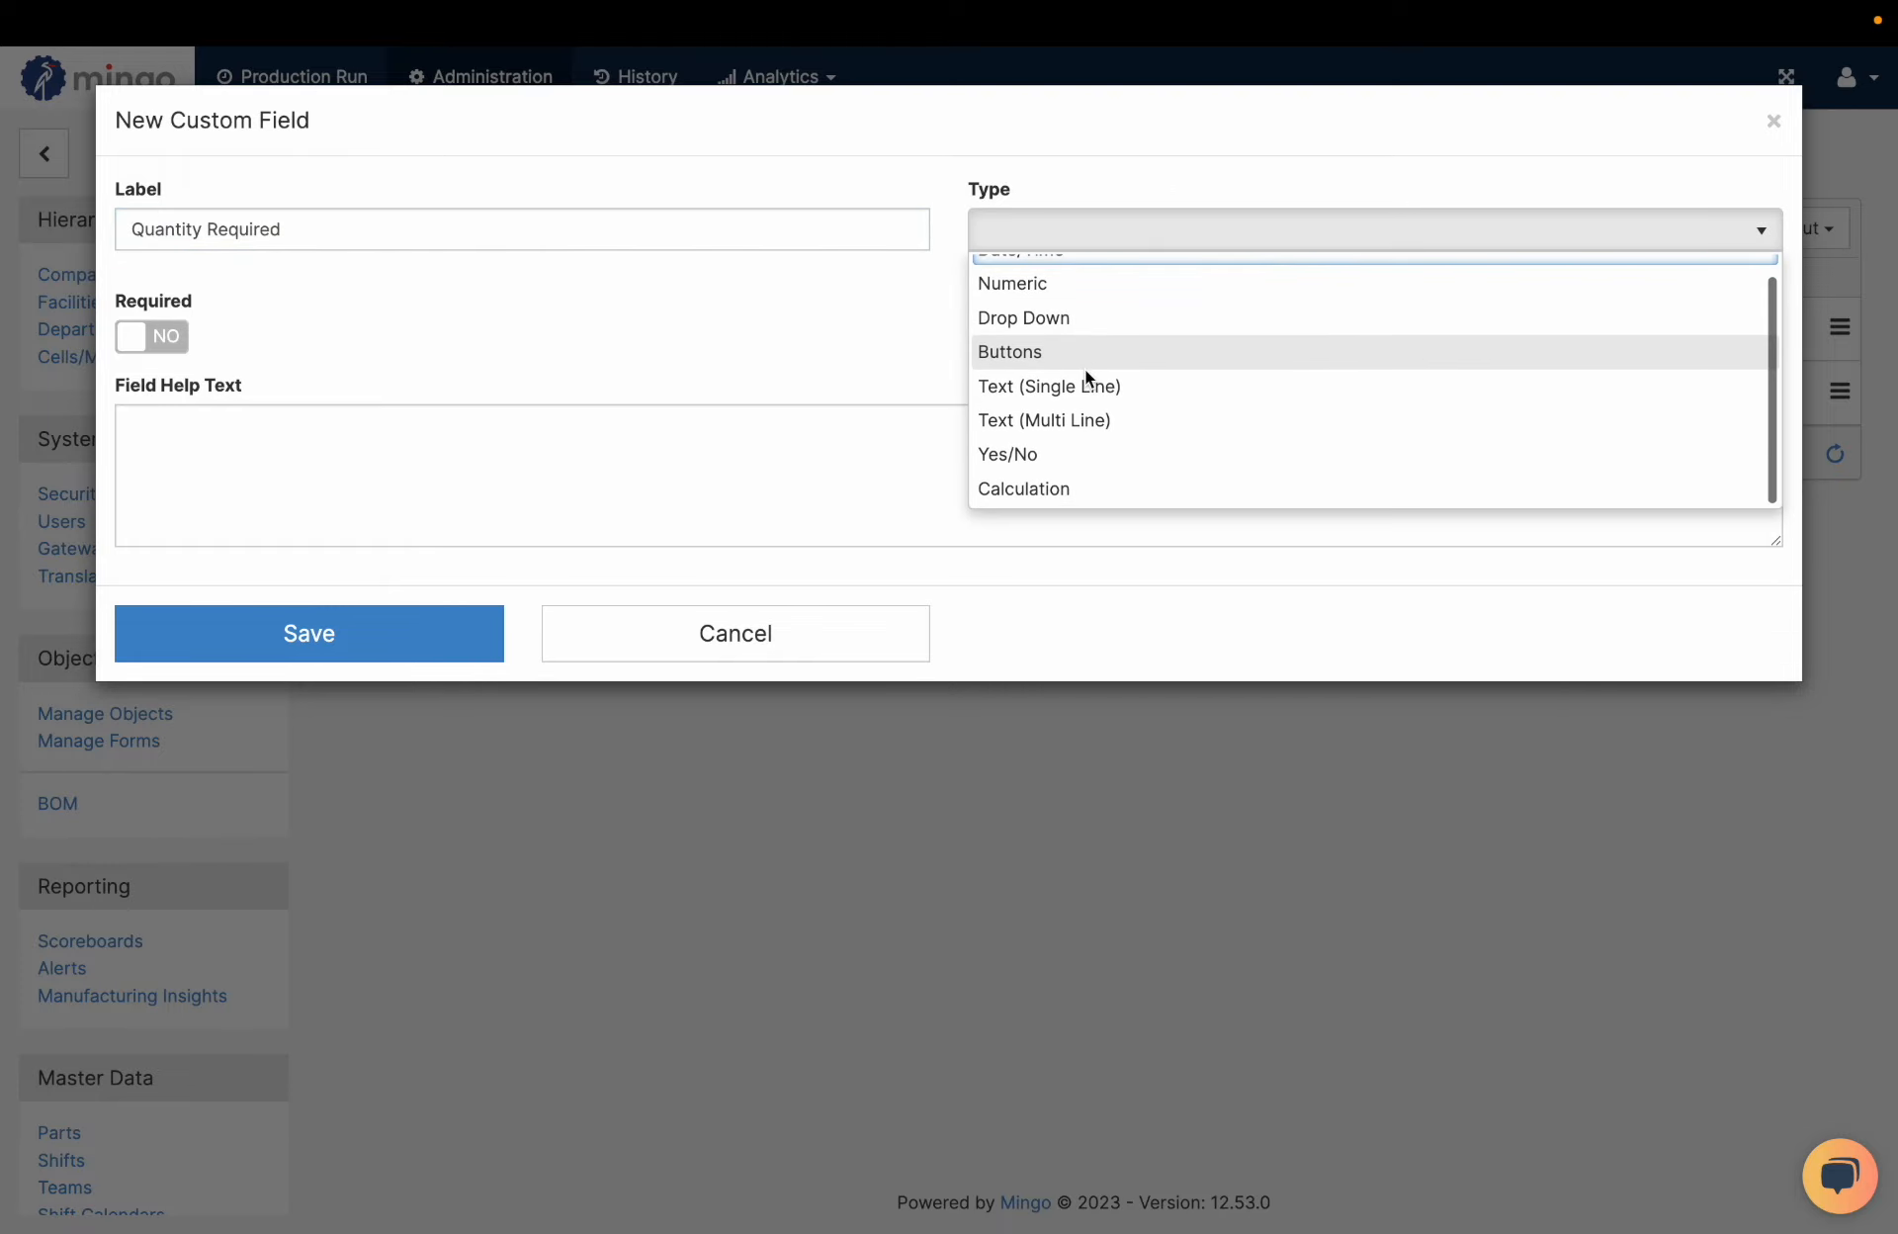
click(1028, 488)
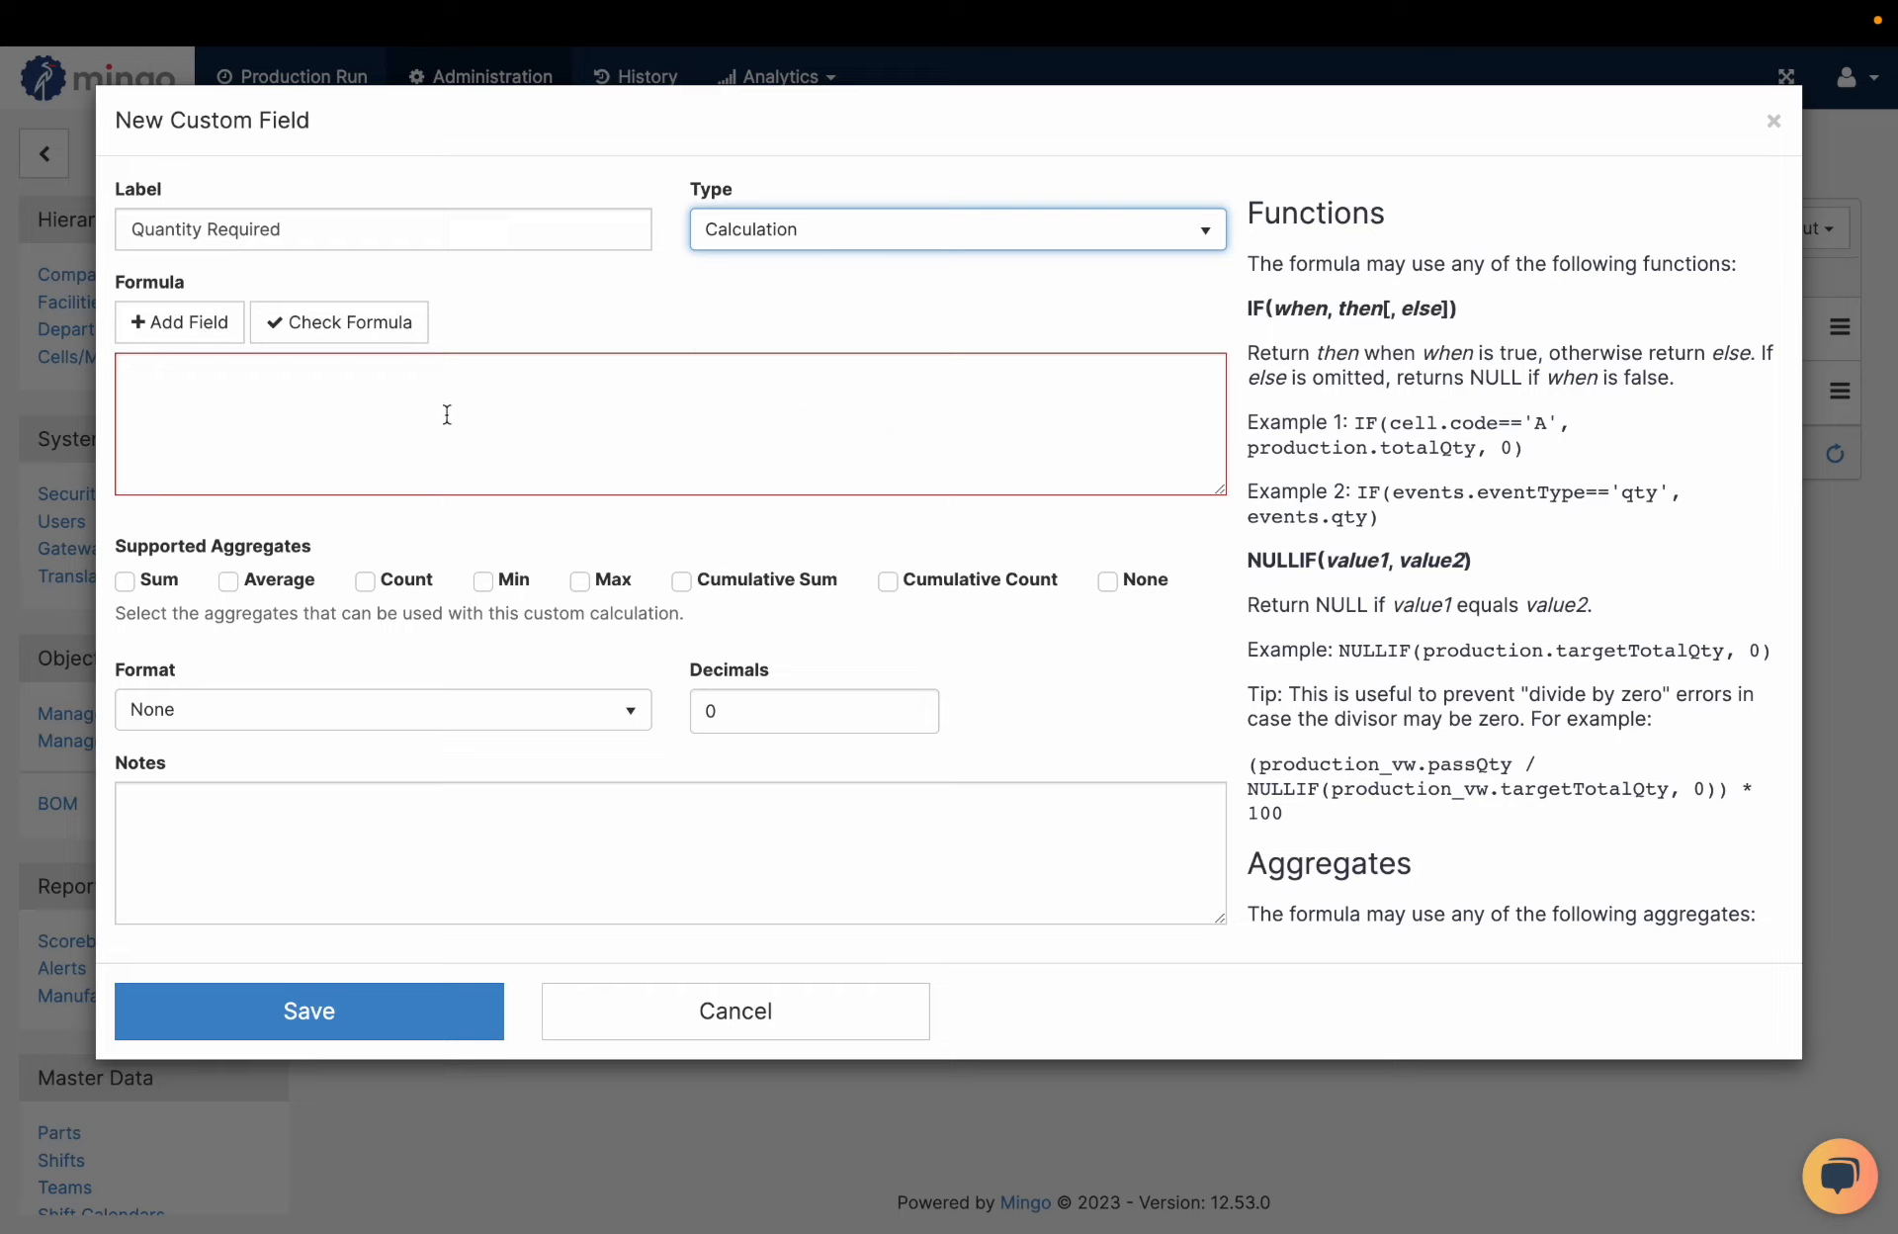
Step: Begin the Quantity Required formula with the Quantity Per field from the part's BOM, followed by a multiplication sign
click(207, 330)
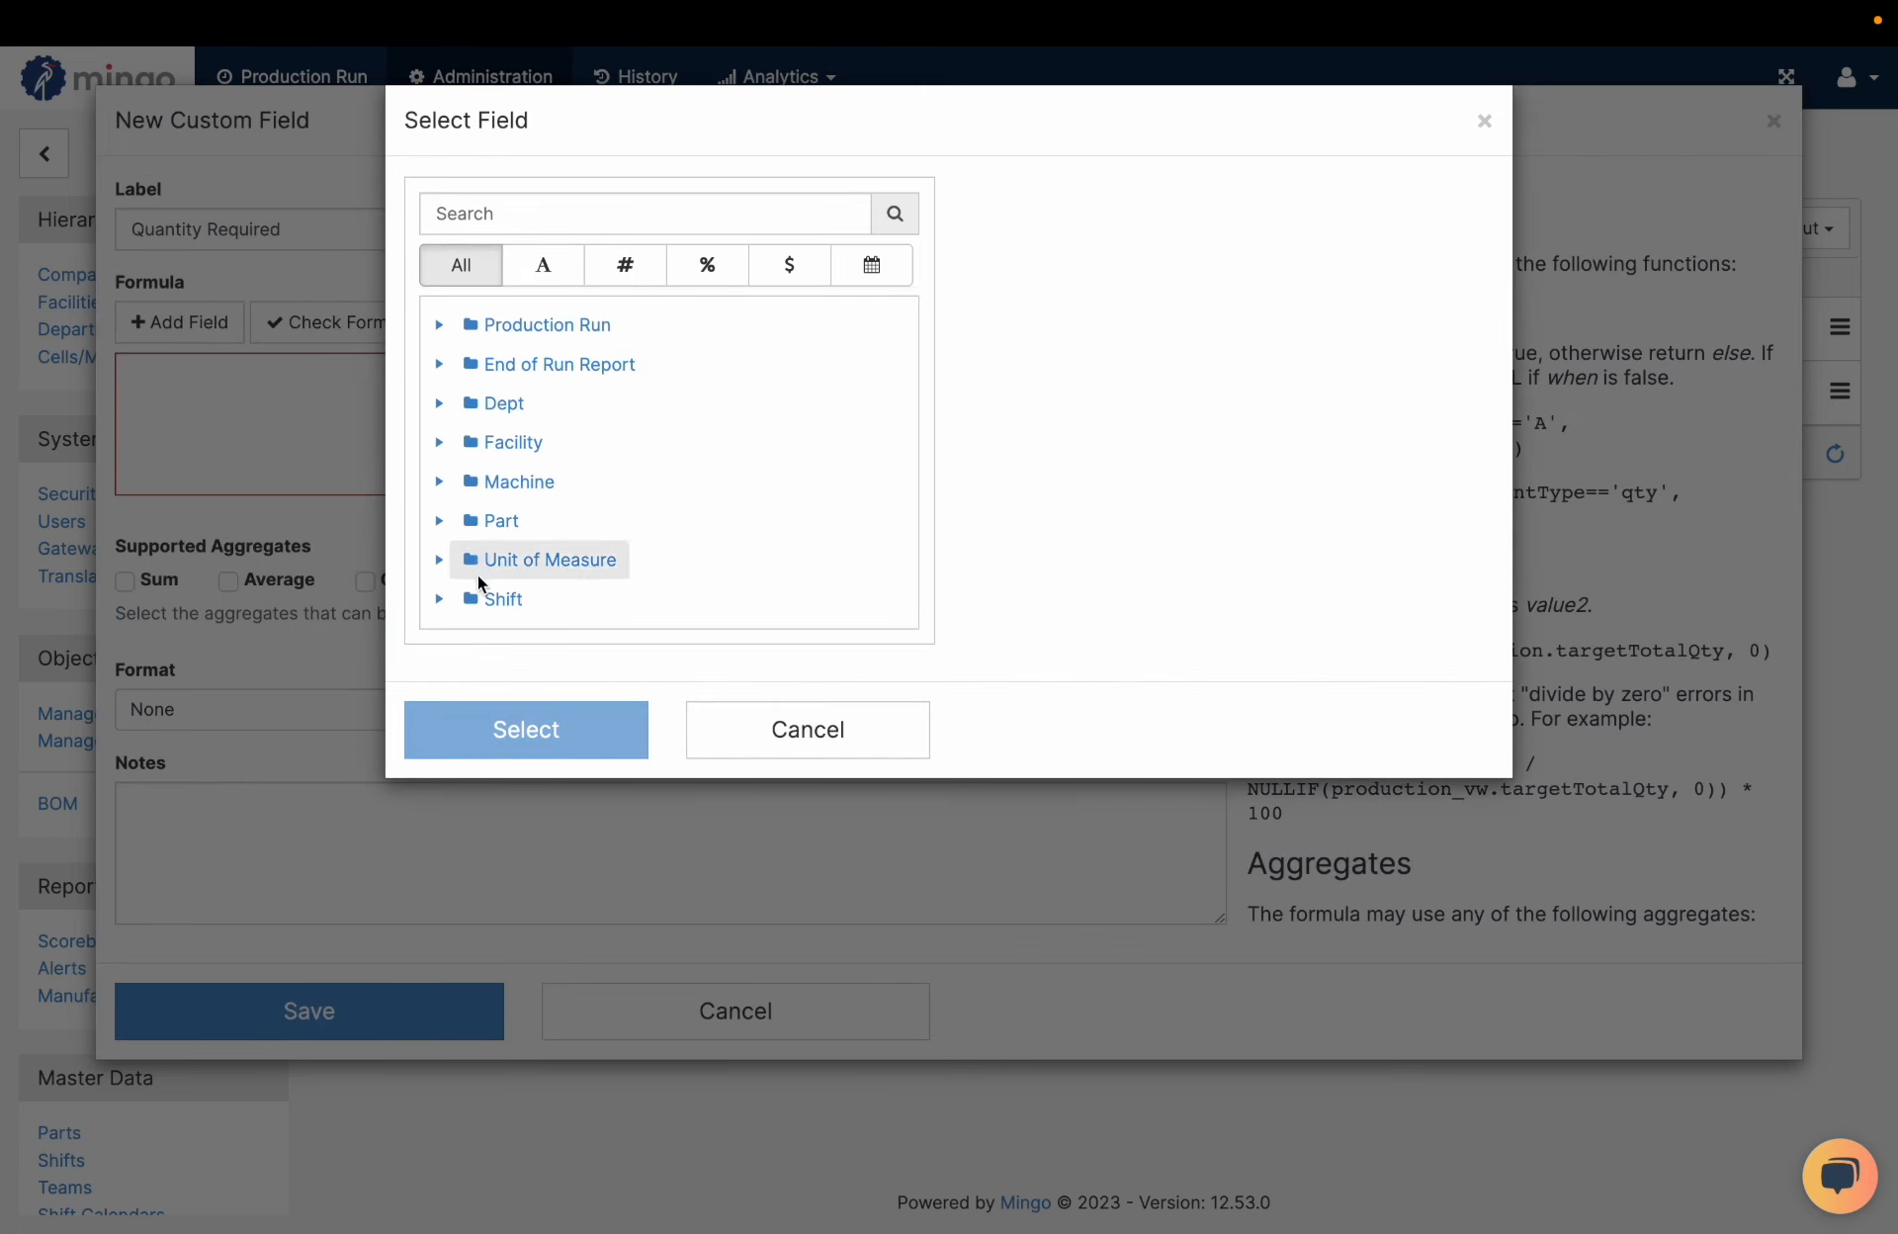
click(572, 216)
text(Qu)
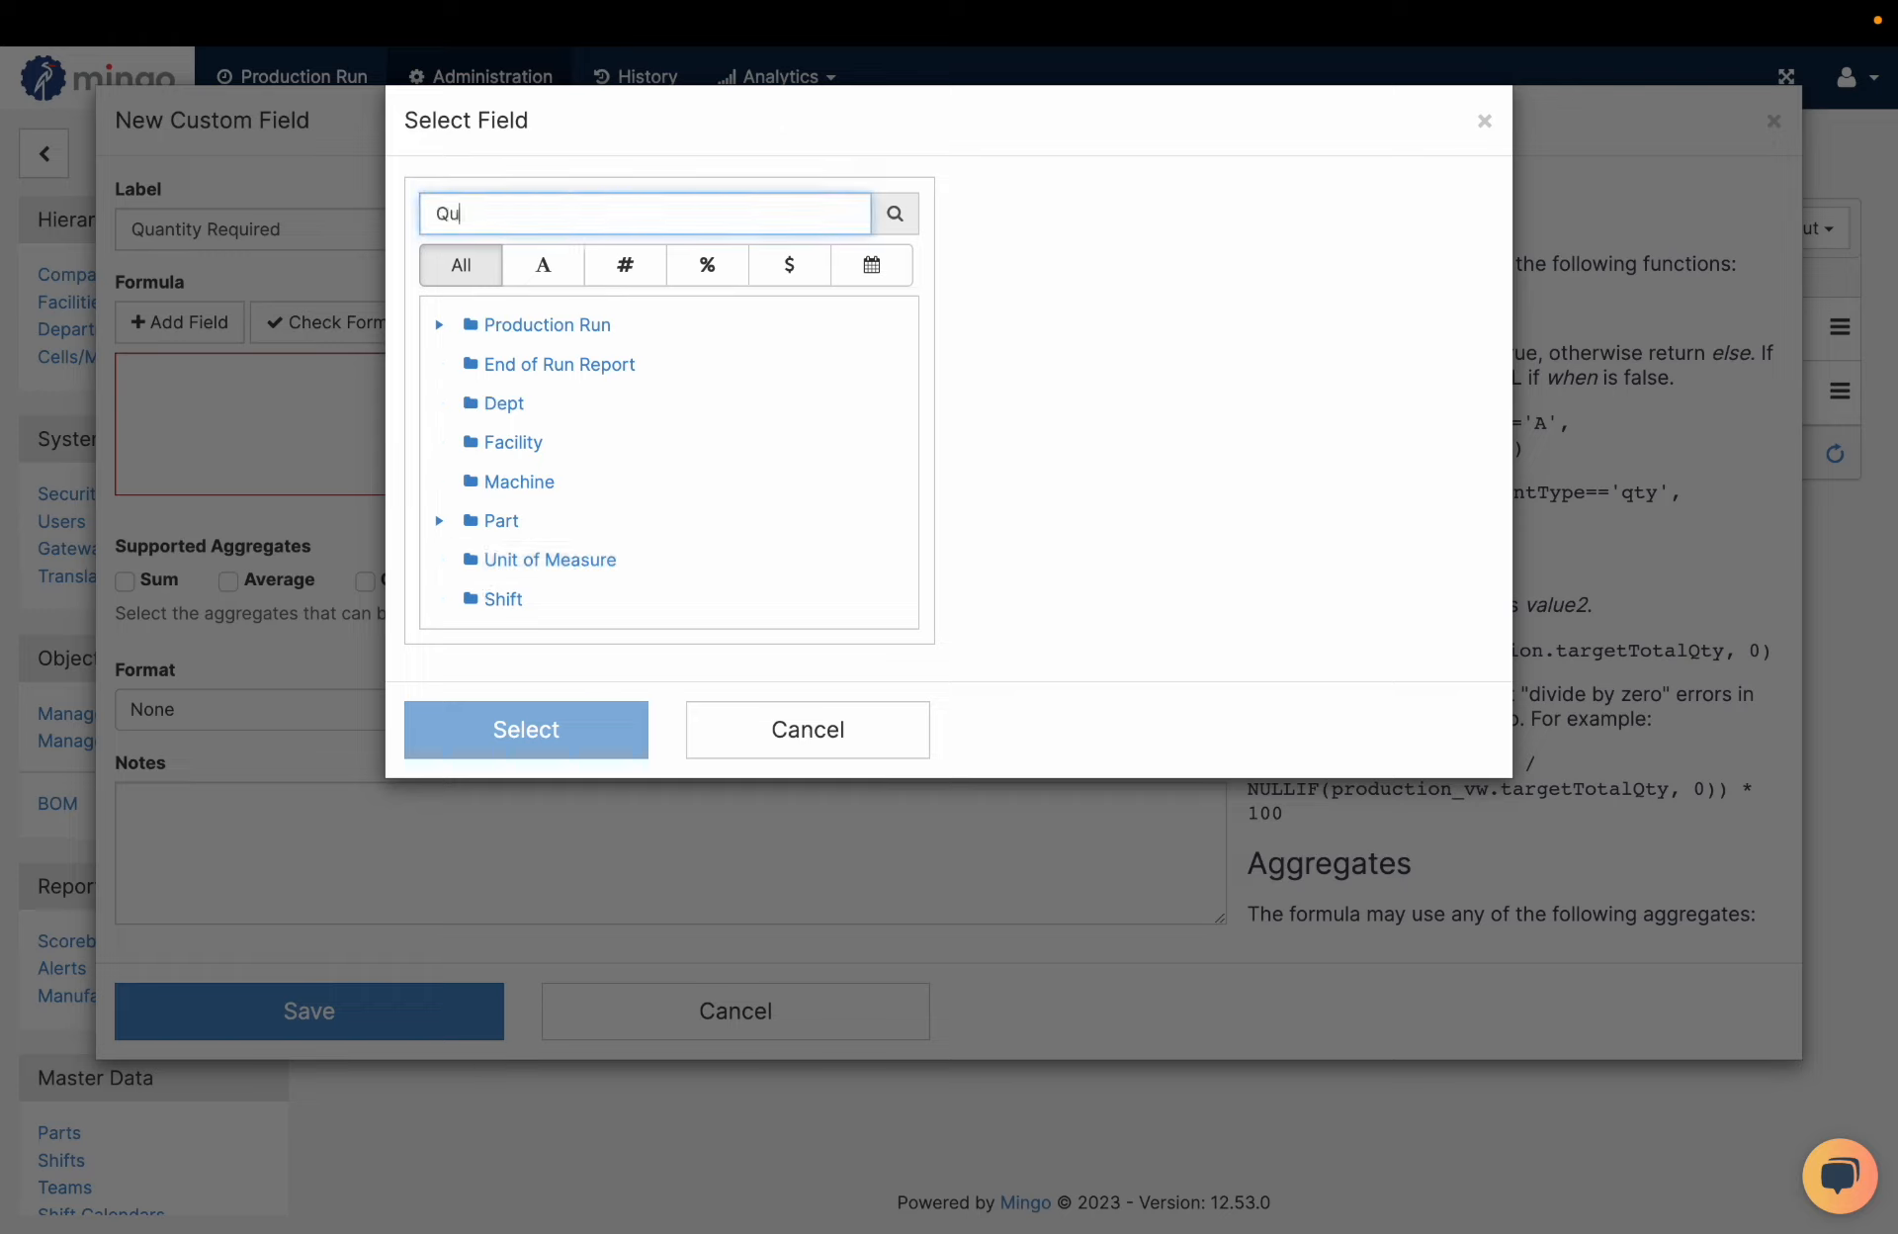
text(a)
click(437, 521)
scroll(440, 519, down, 2)
click(459, 445)
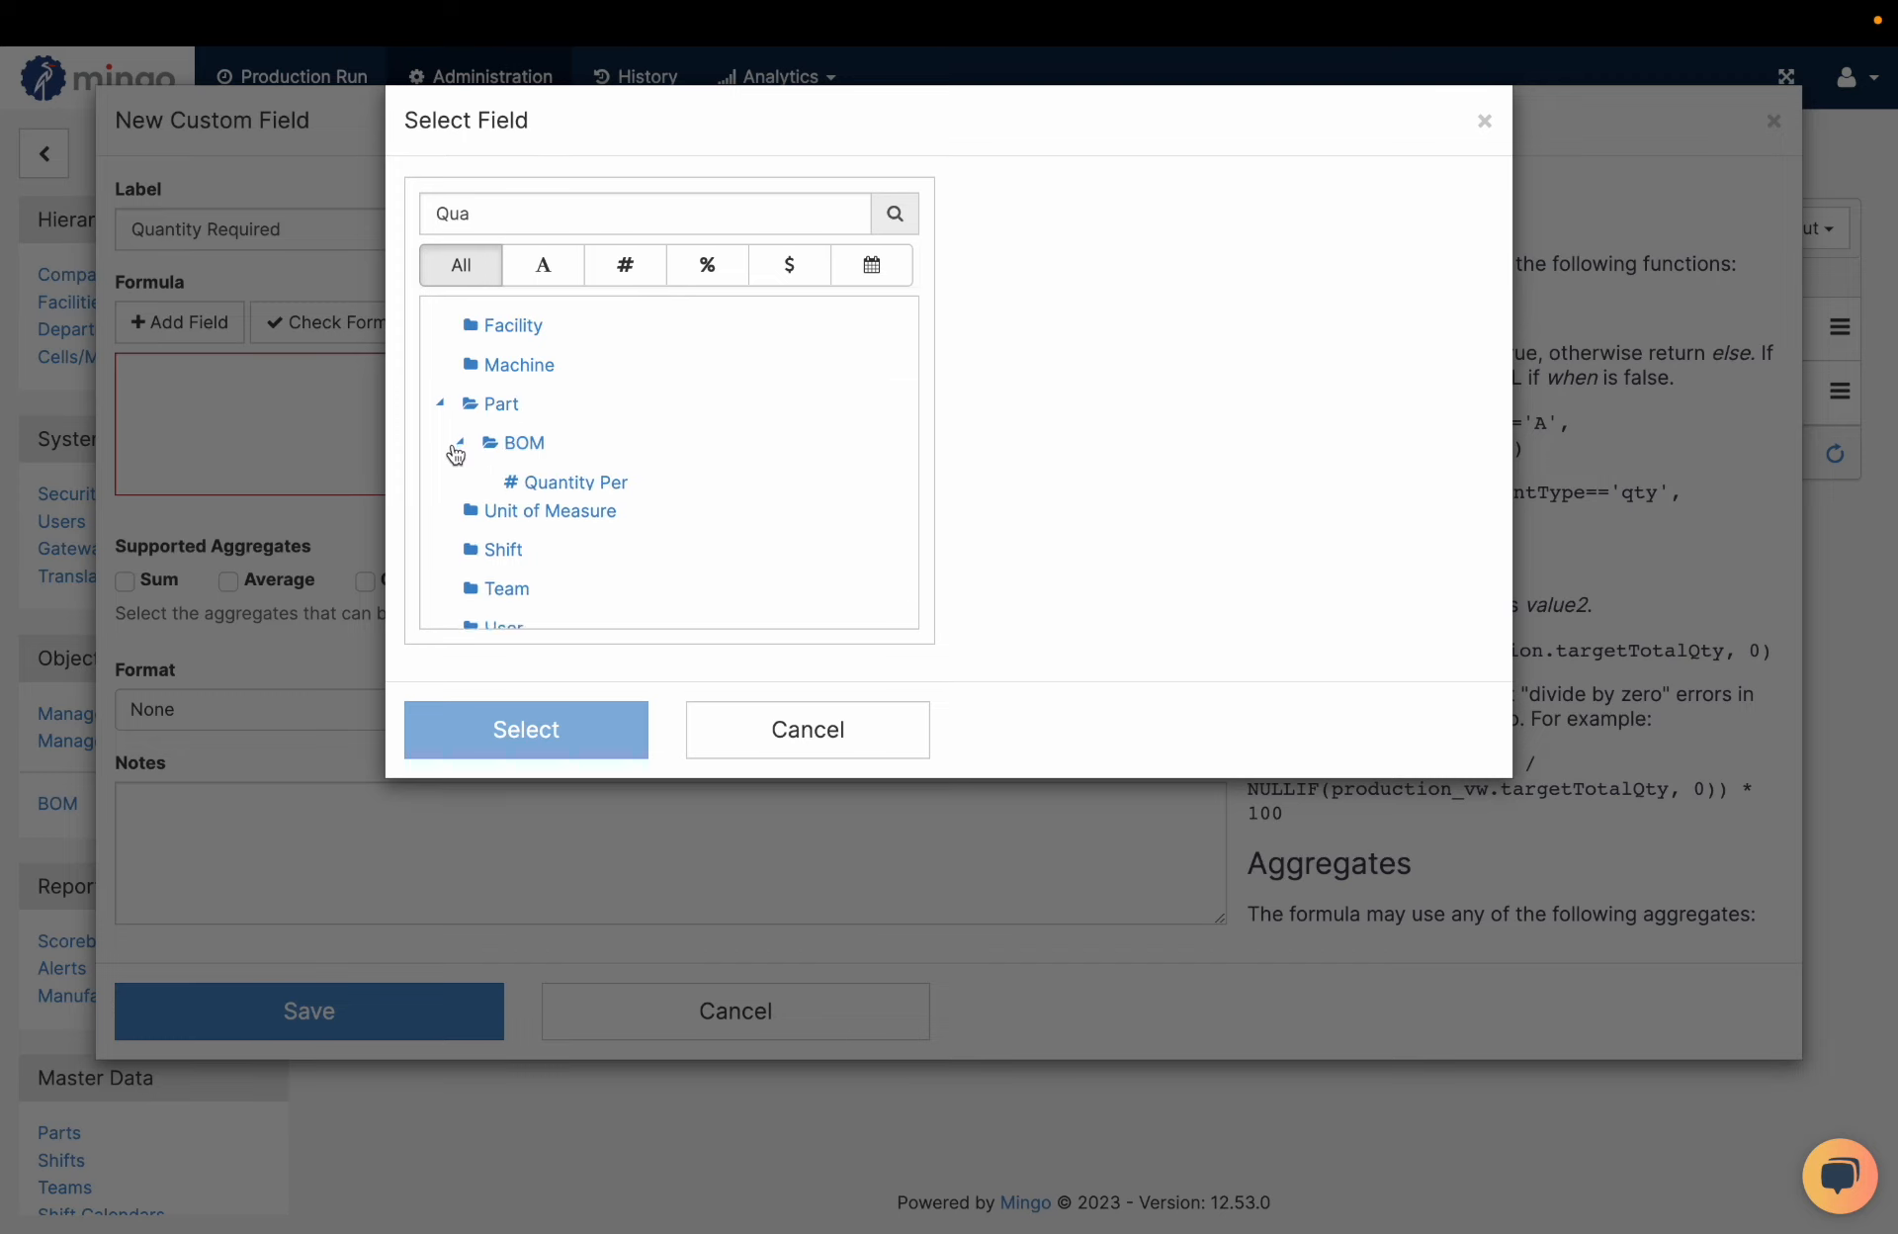
click(561, 484)
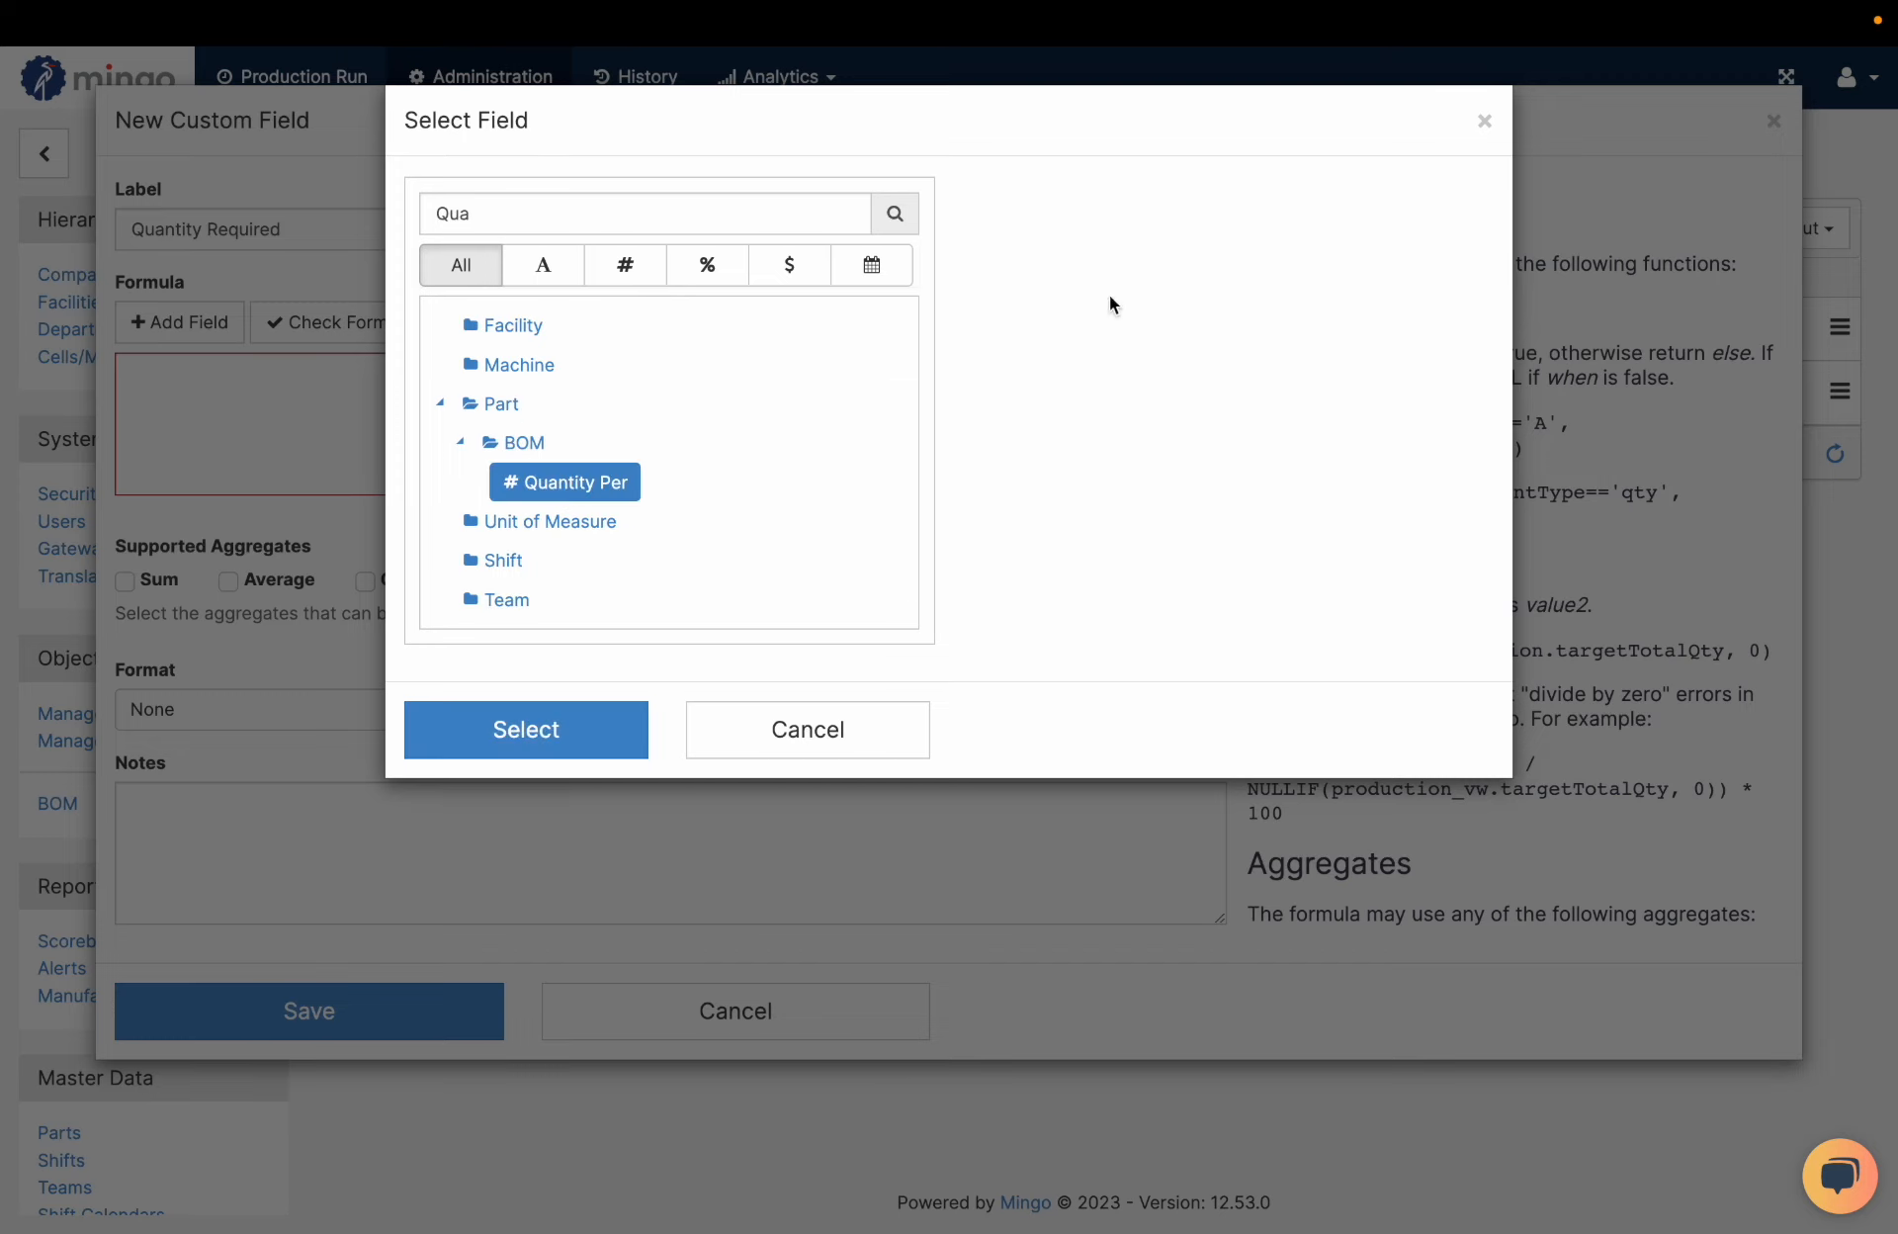
click(611, 753)
click(698, 377)
text(*)
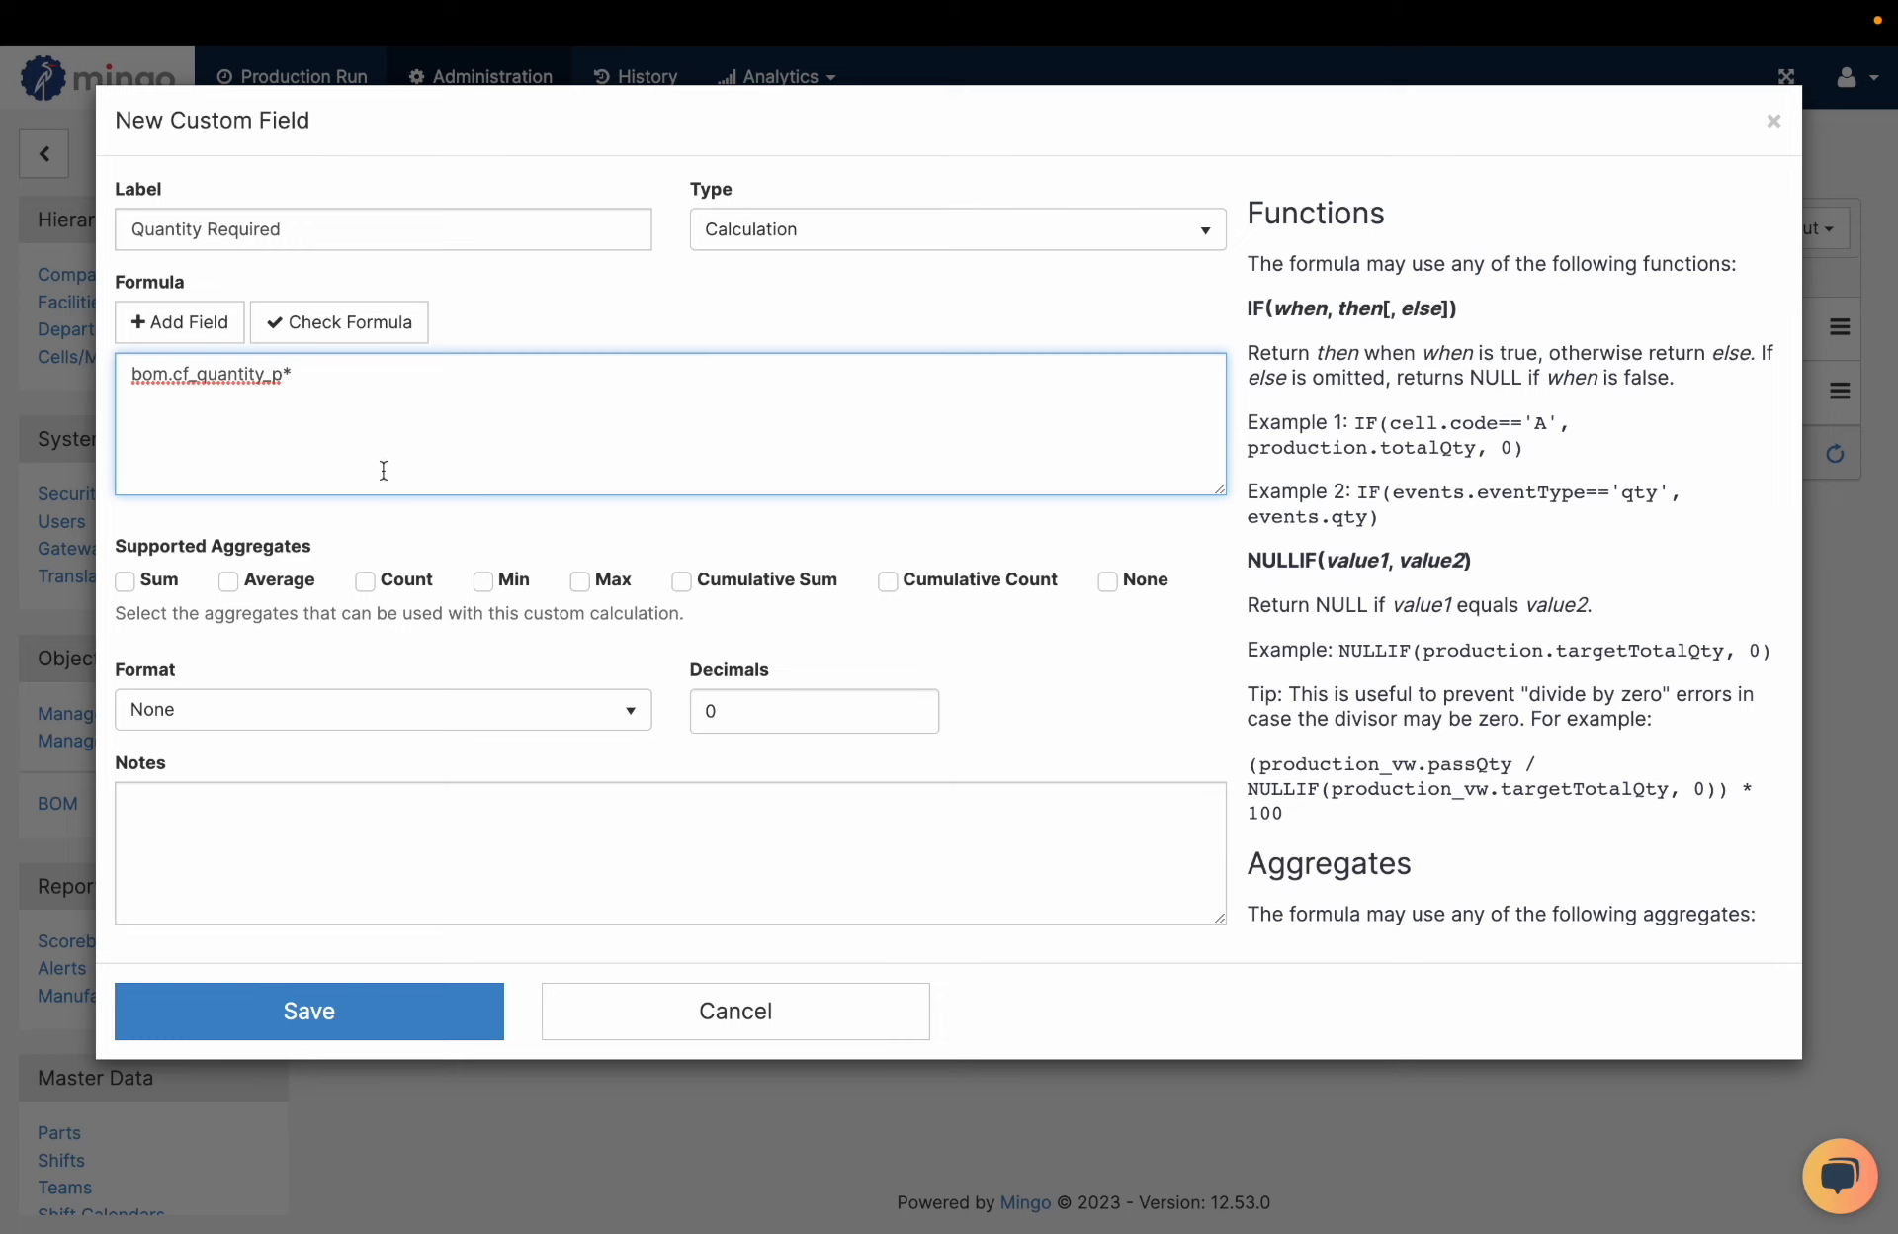
Step: Complete the formula with the work order's Qty Required field, check its syntax and save the custom field
click(168, 321)
scroll(520, 496, down, 3)
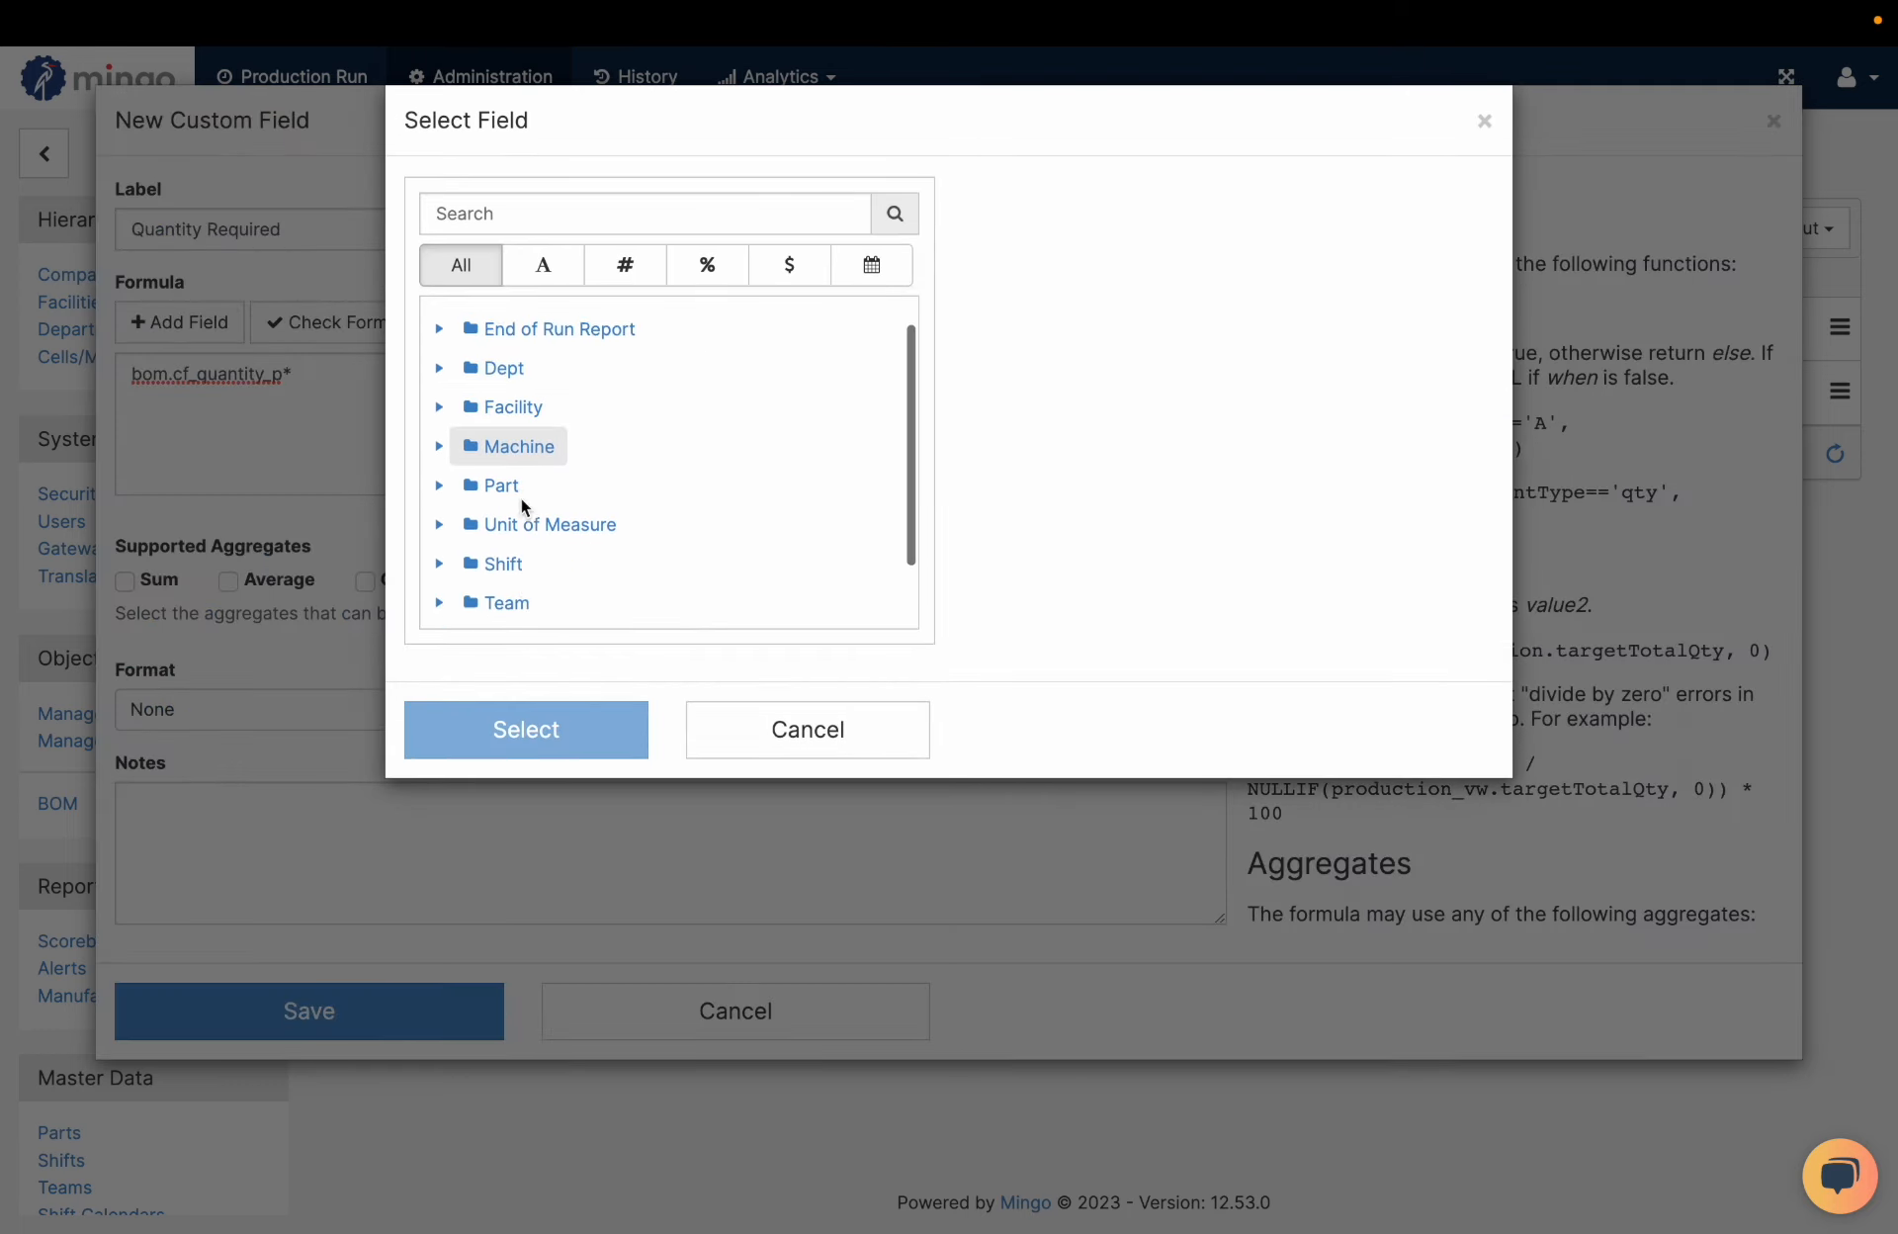
click(439, 601)
scroll(569, 496, down, 3)
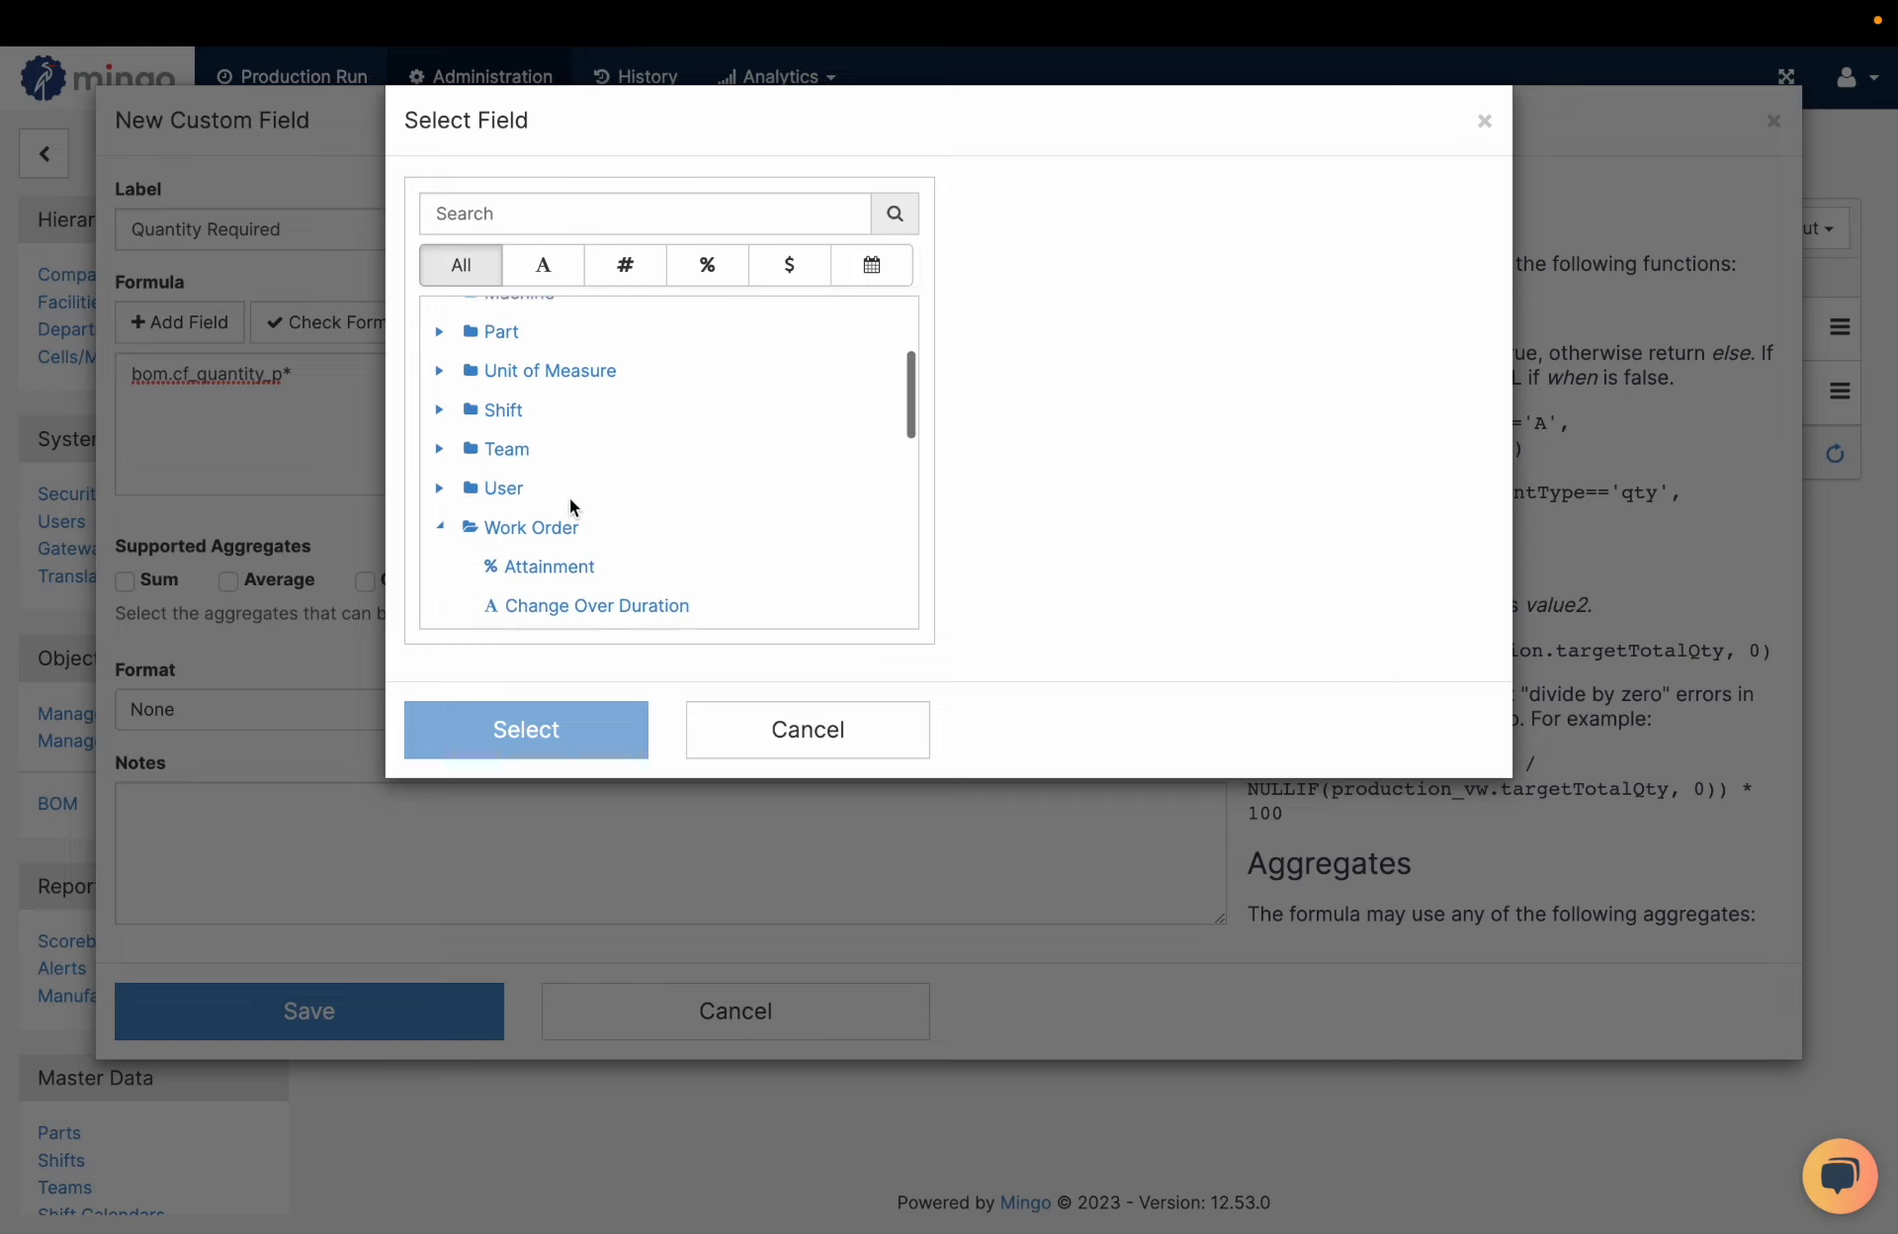
scroll(570, 497, down, 5)
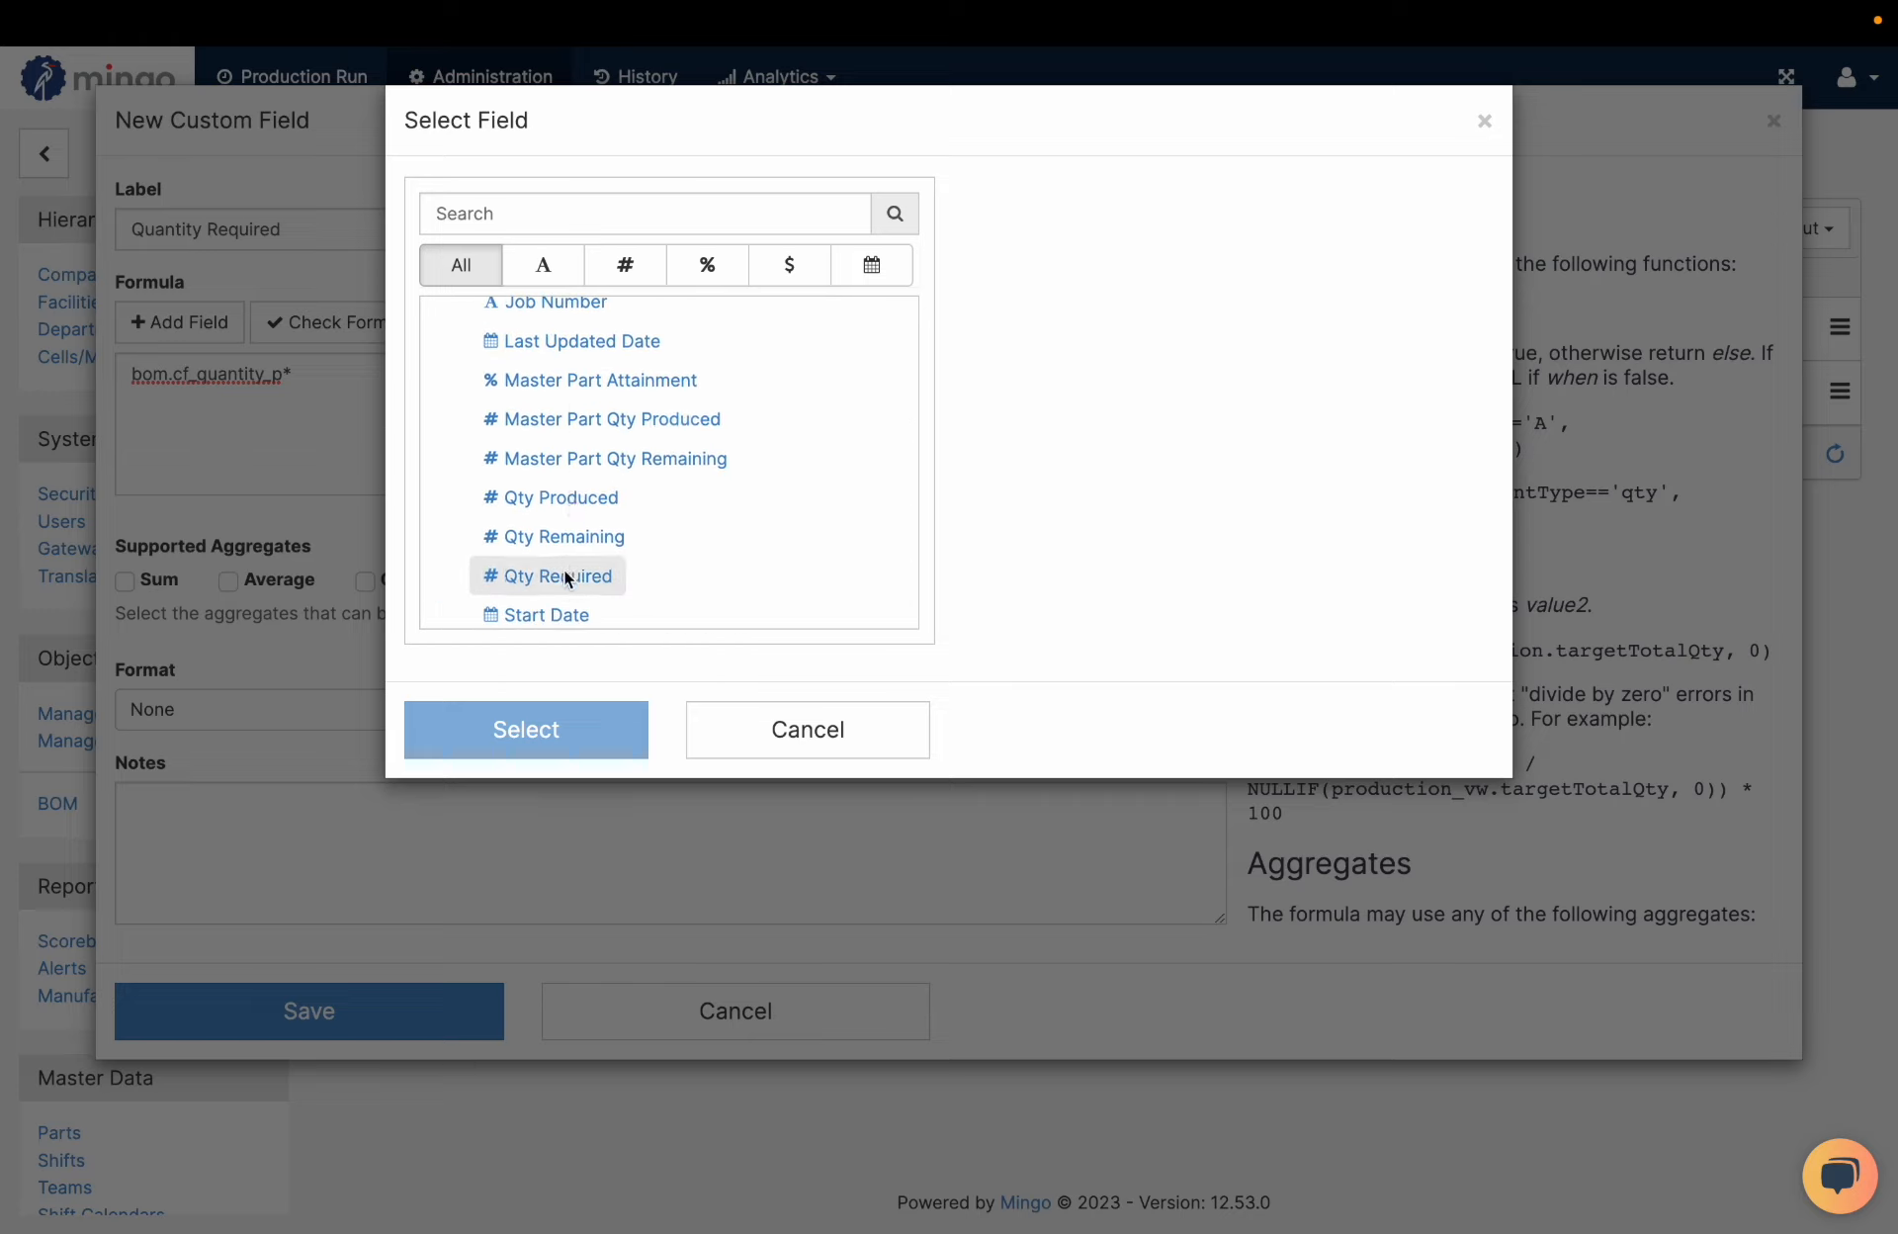
click(566, 575)
click(555, 728)
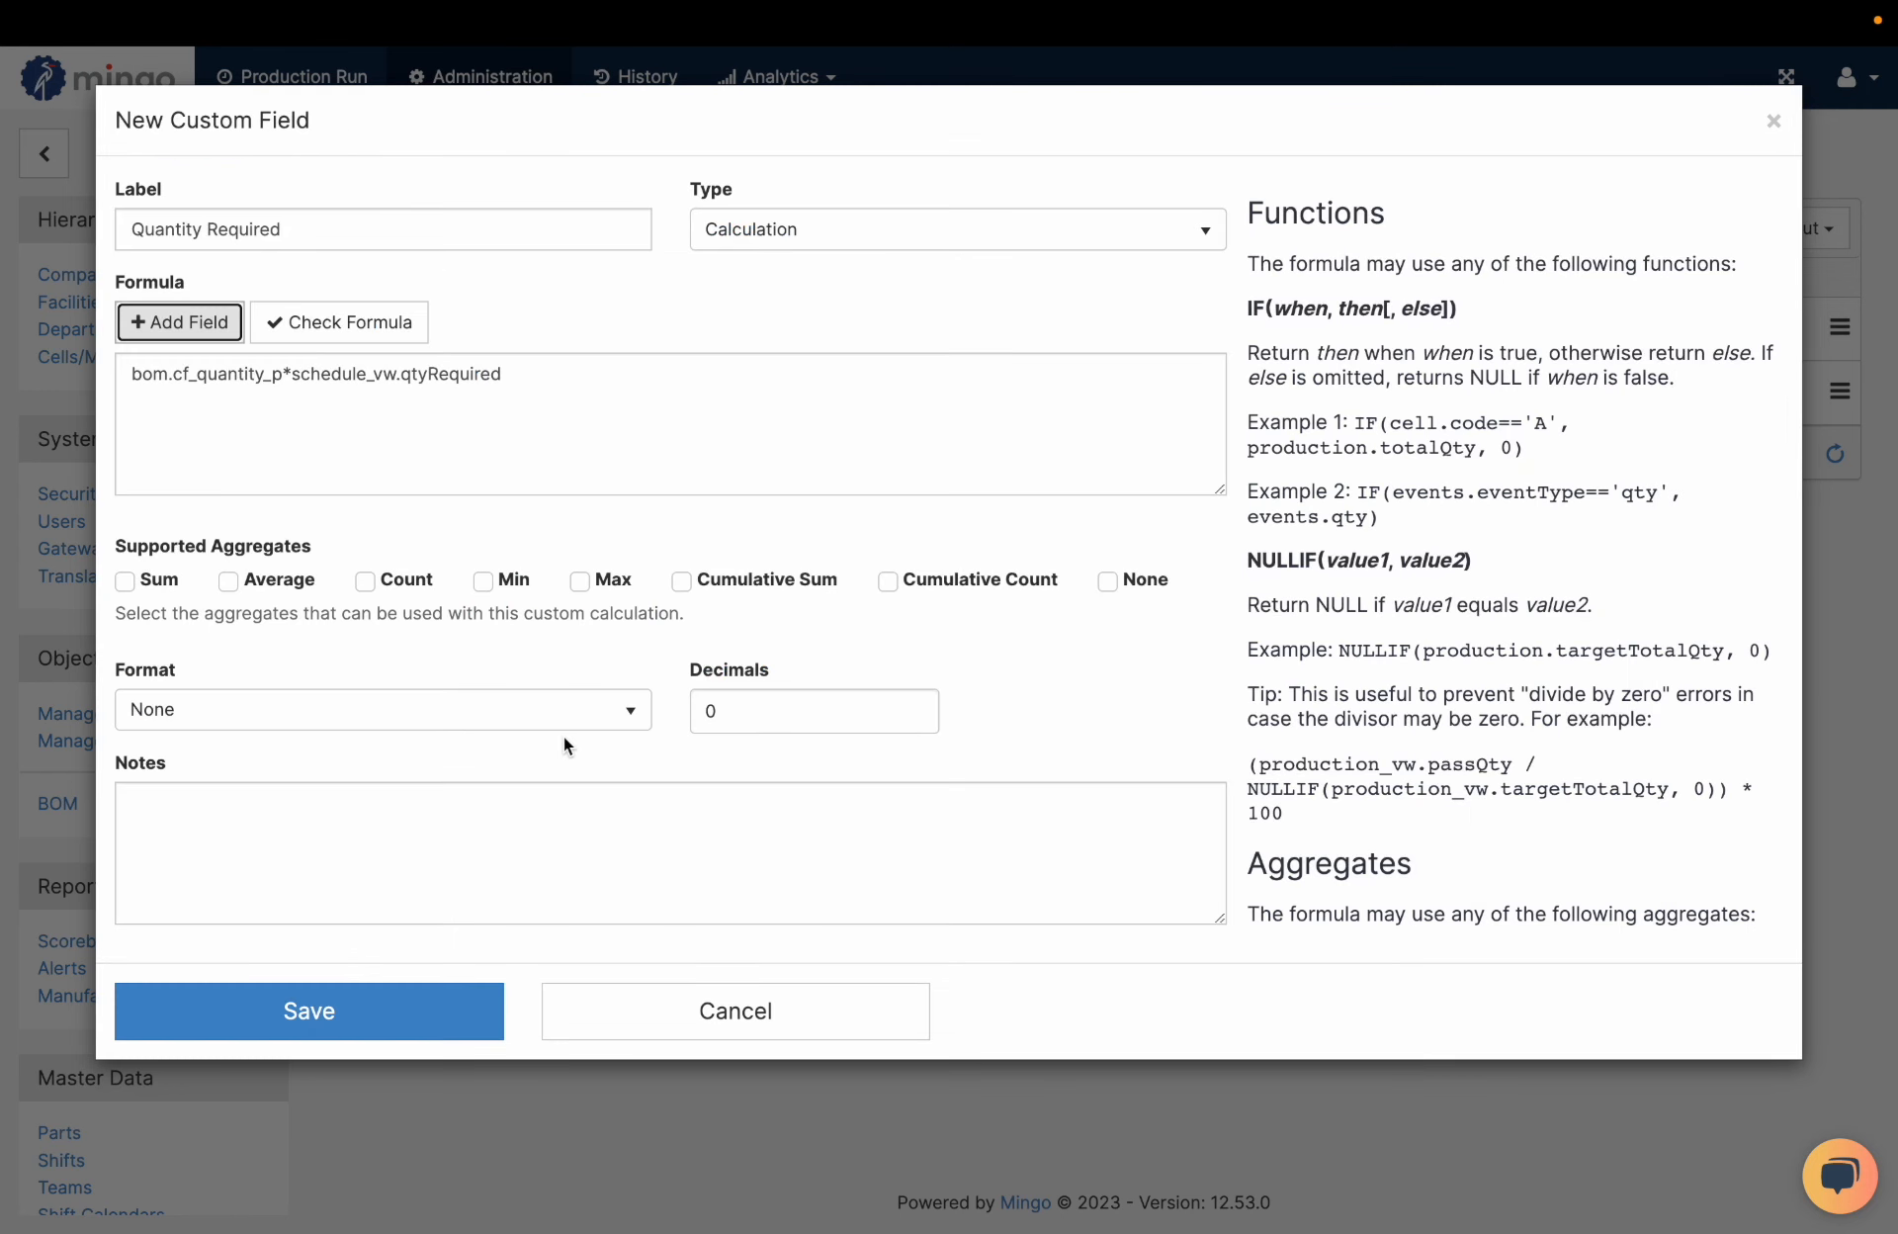
click(408, 326)
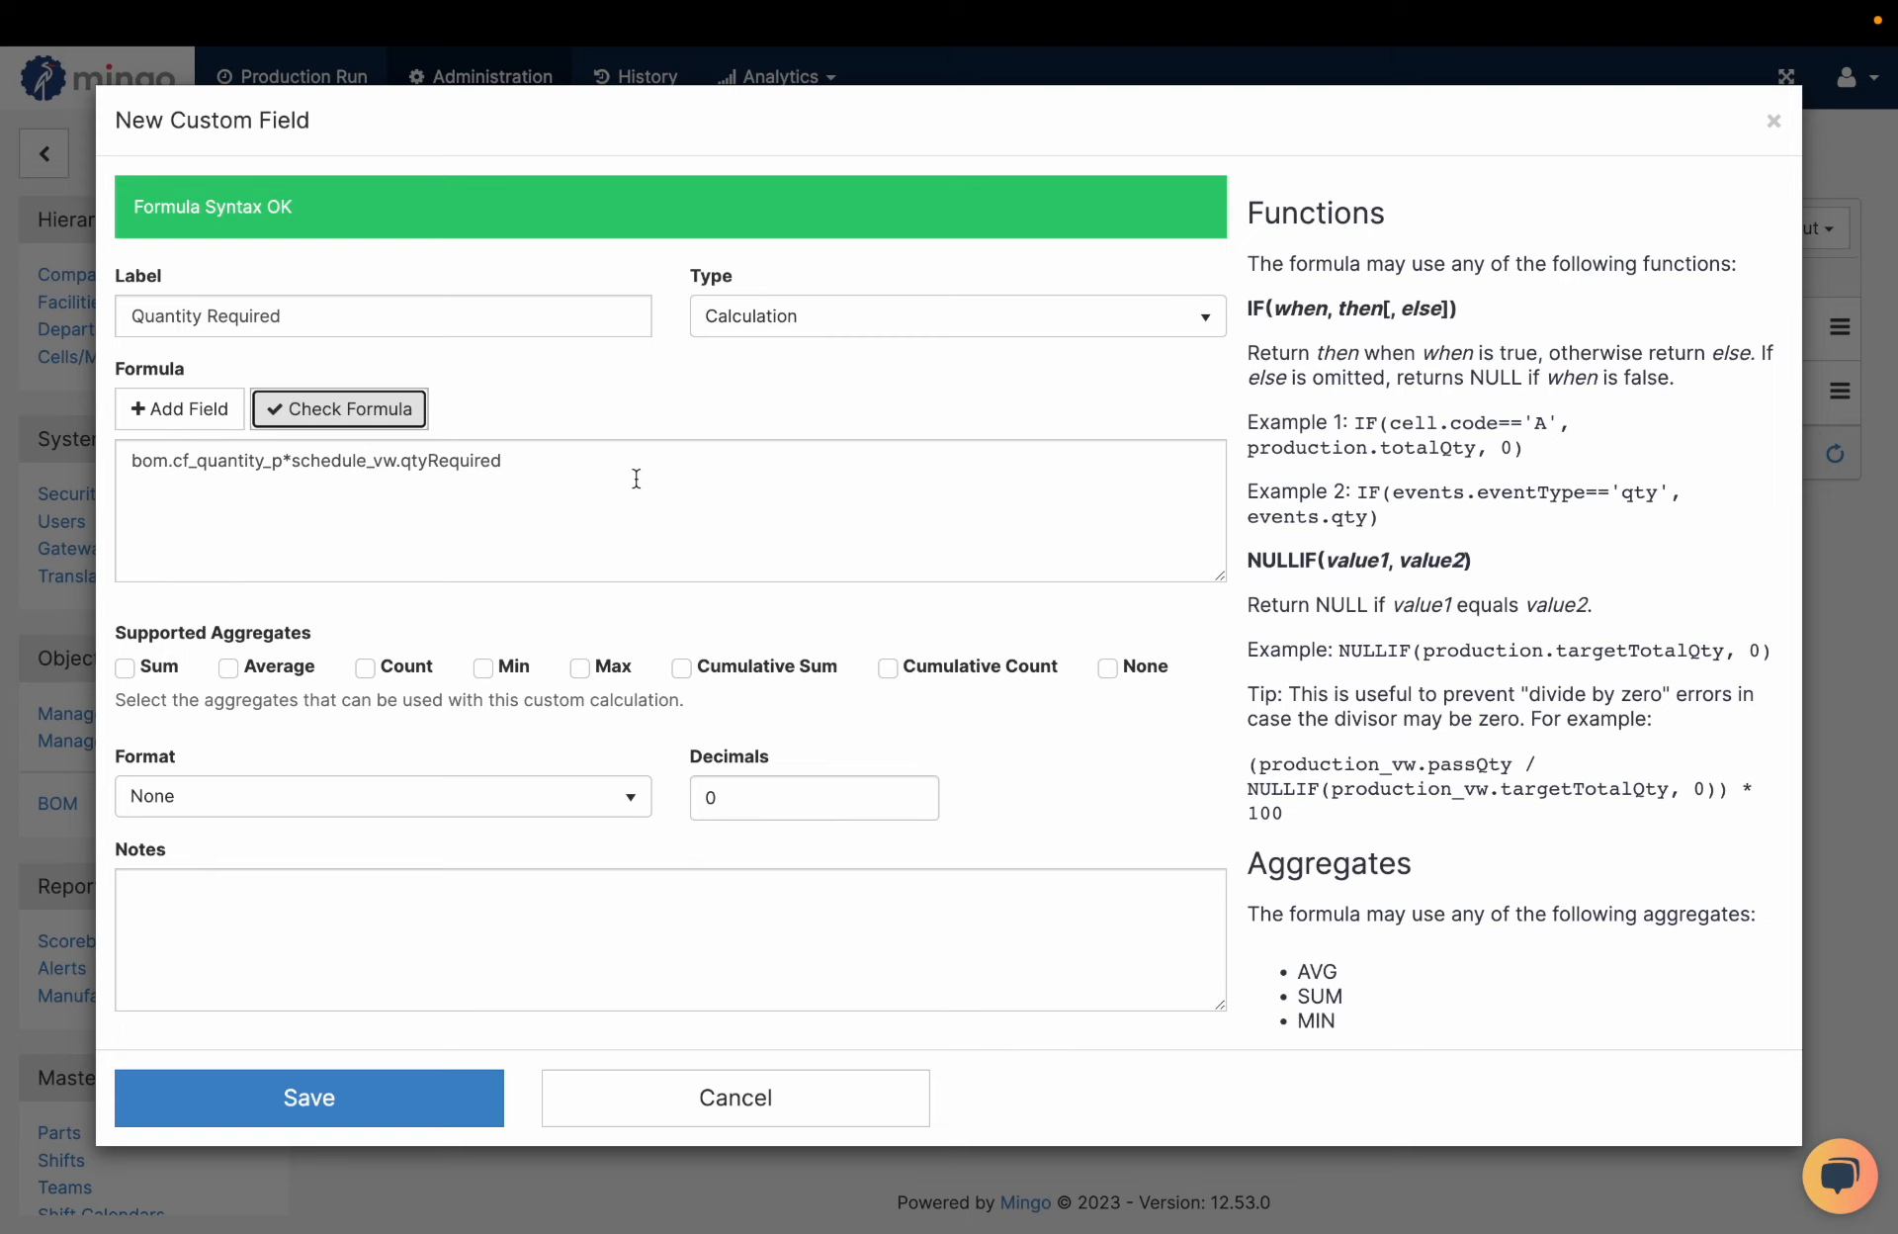
click(384, 1099)
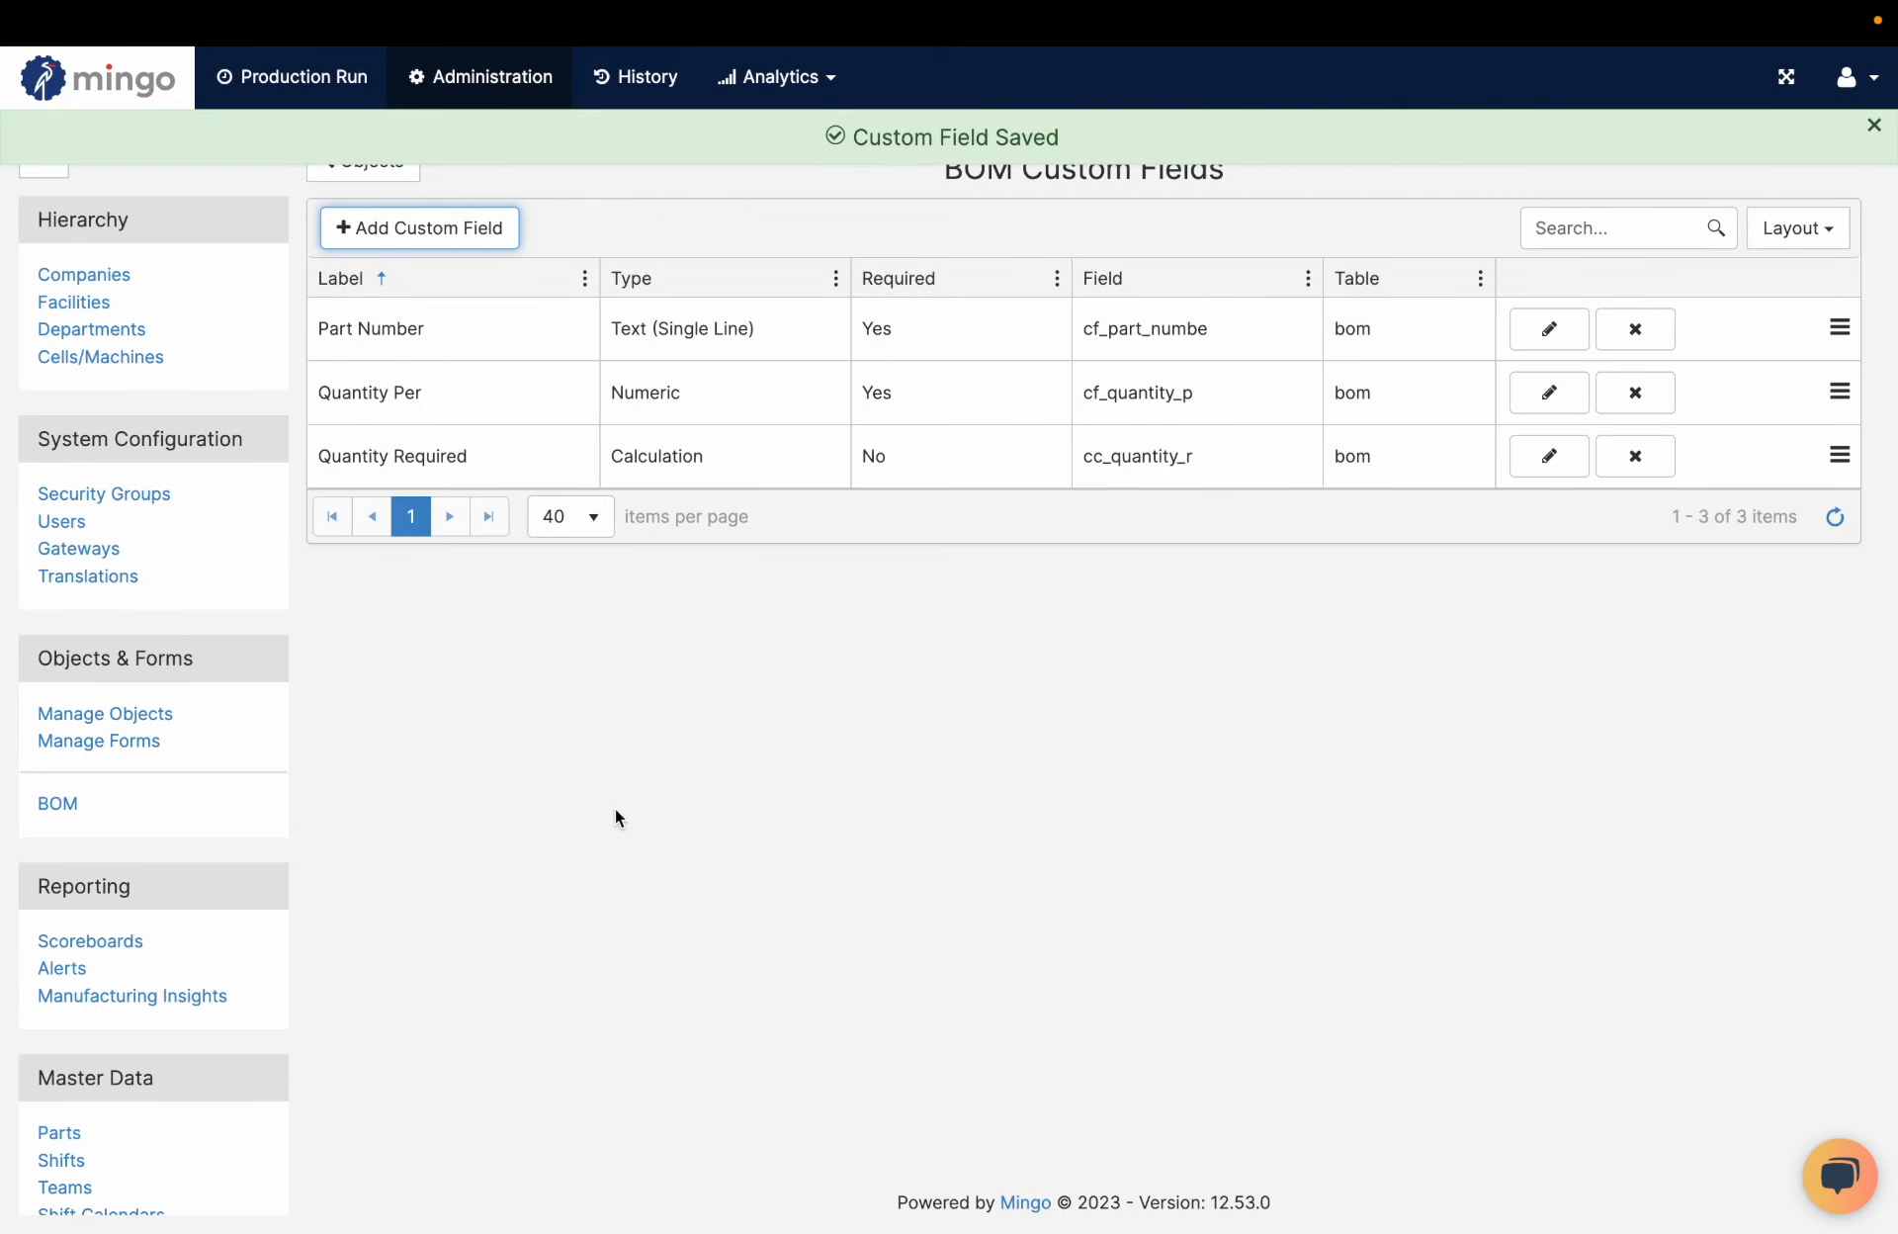
Step: Start another BOM custom field labelled "Quantity Remaining" with type Calculation
click(492, 235)
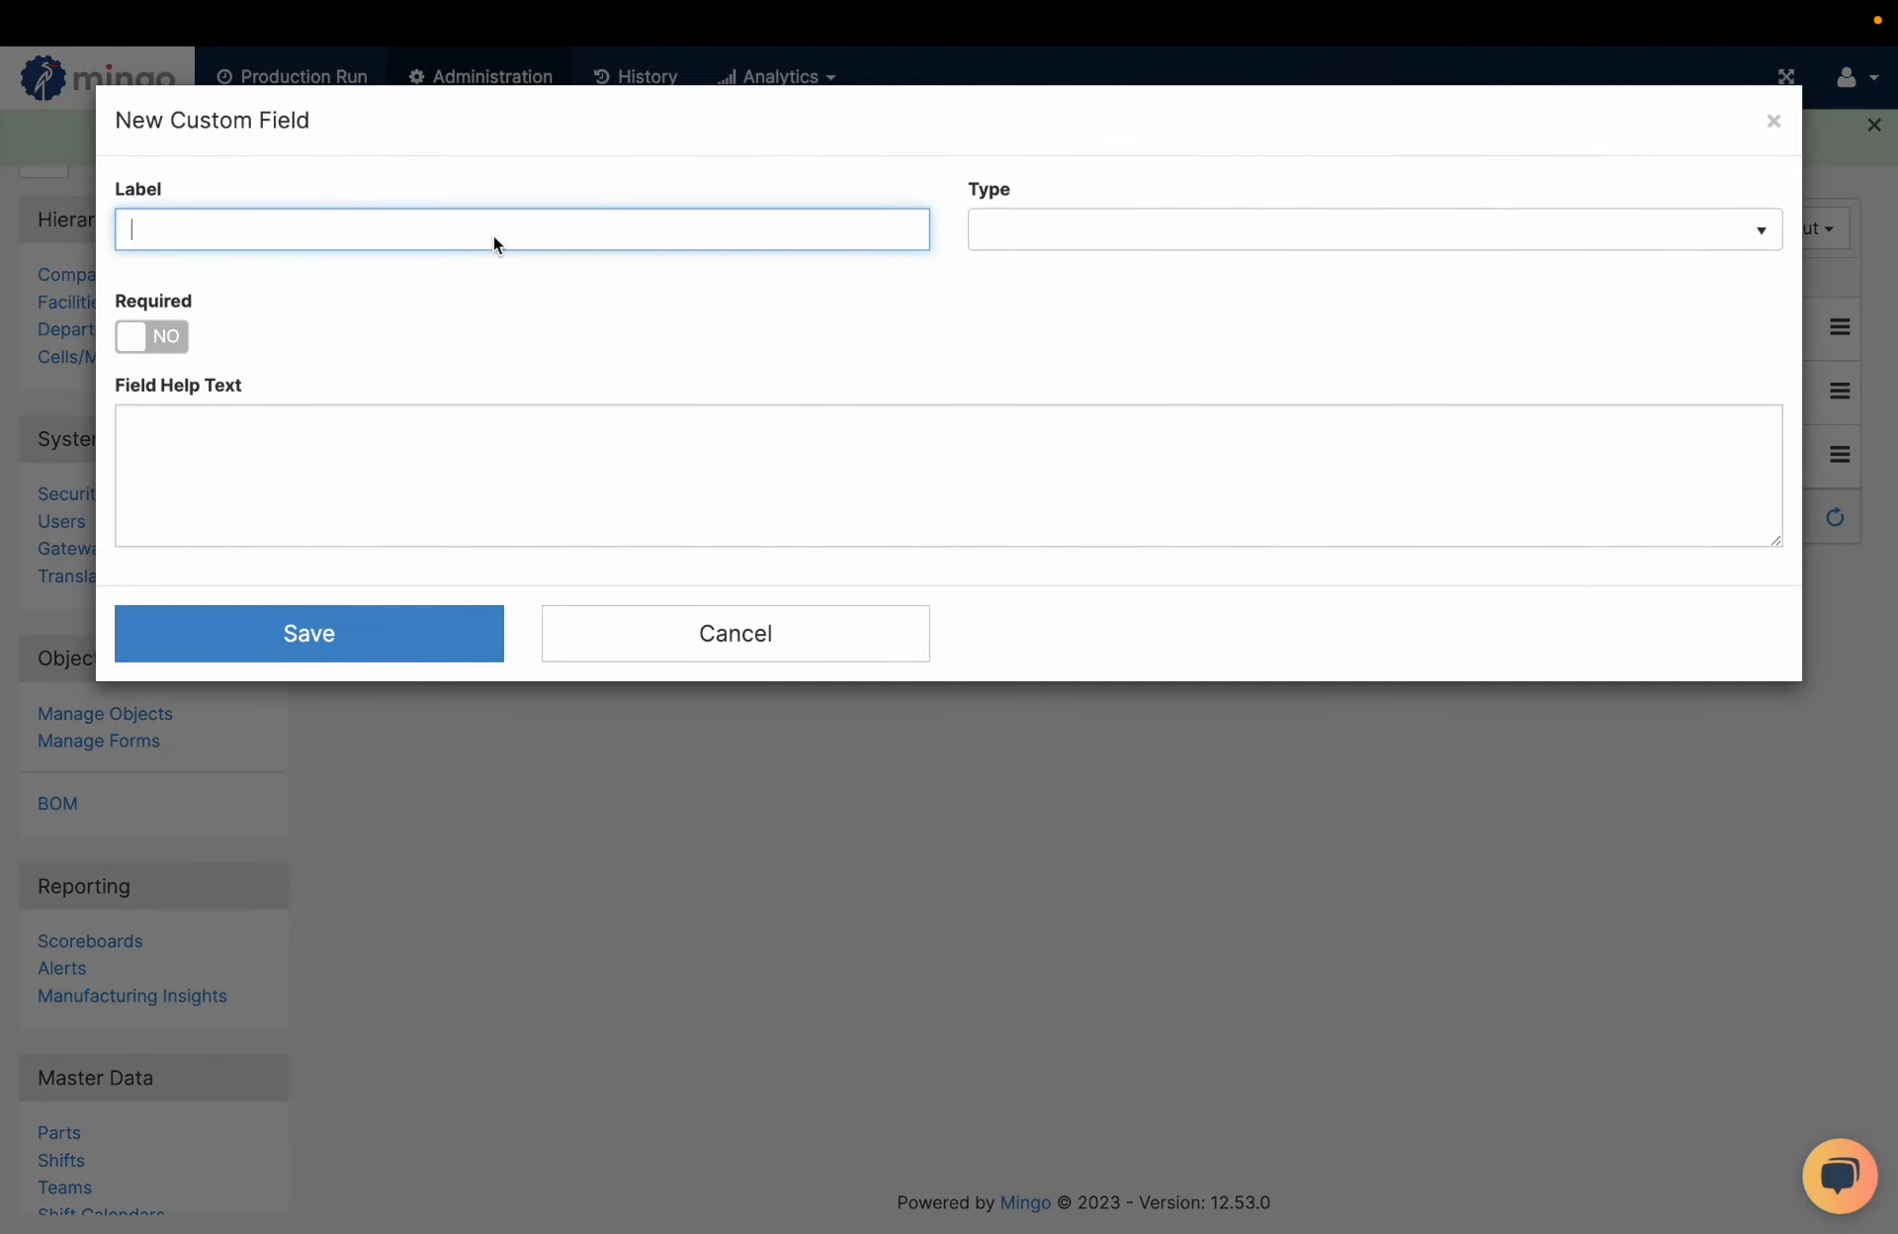
text(Qu)
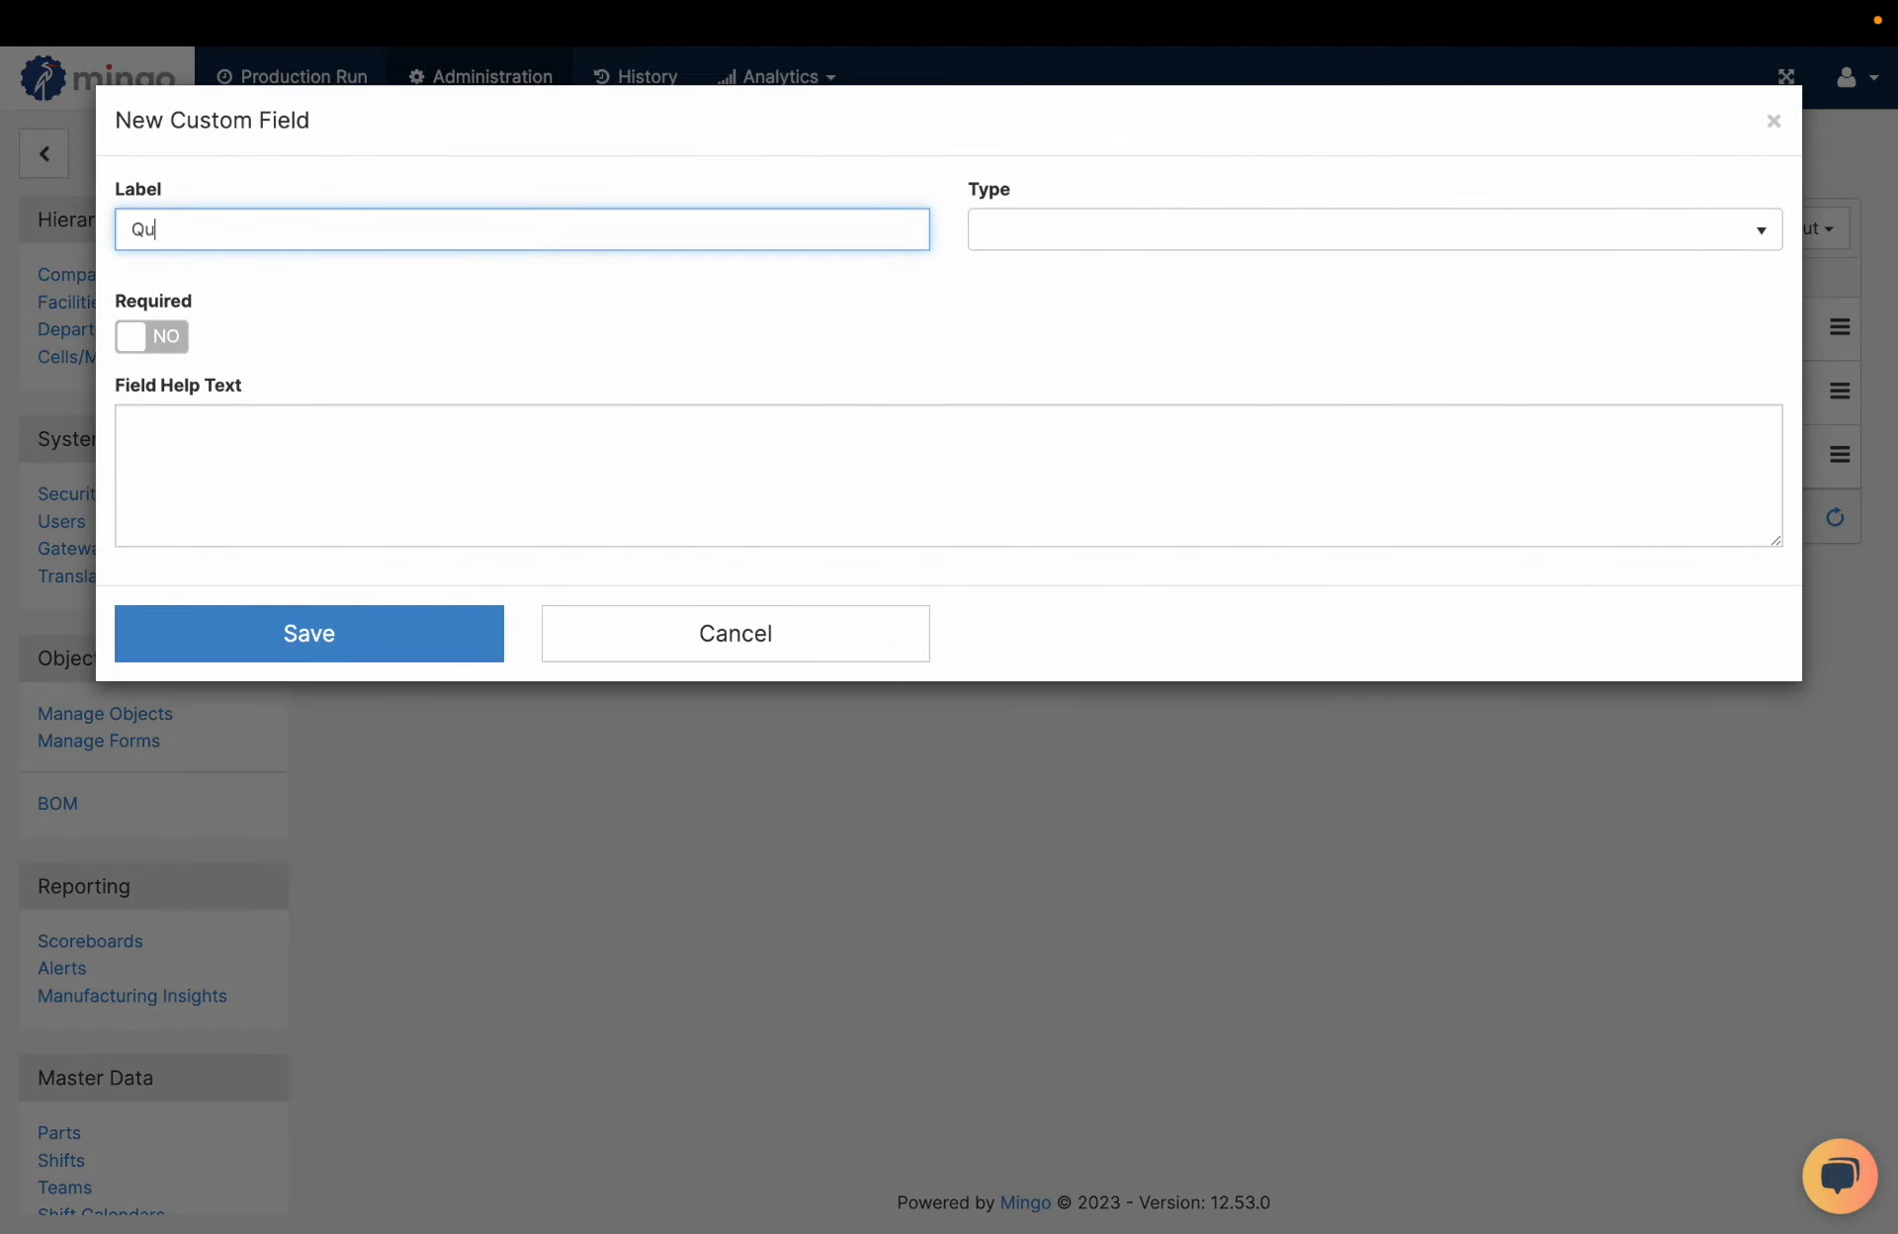
text(antity Remaining)
key(Tab)
click(1166, 242)
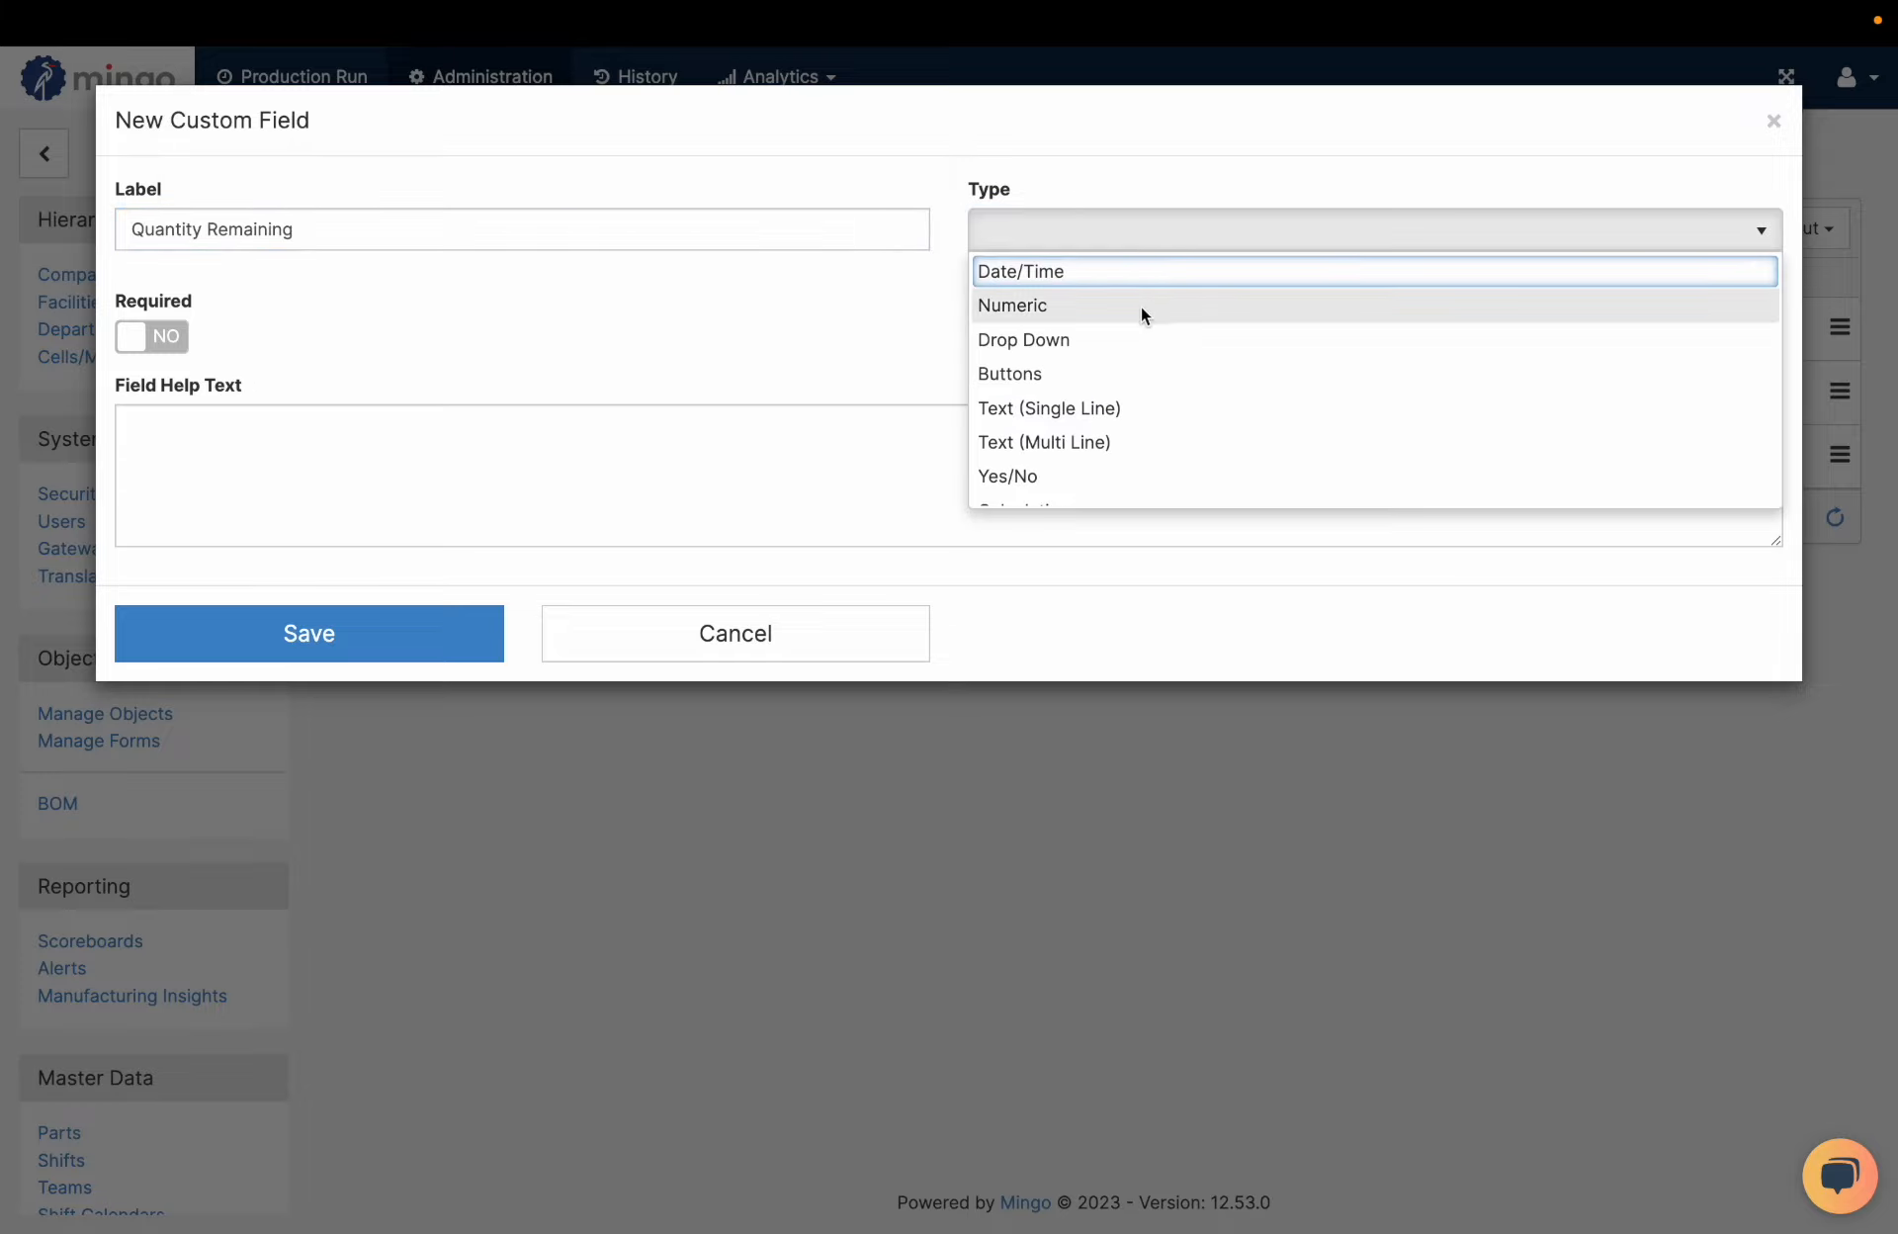
click(1143, 304)
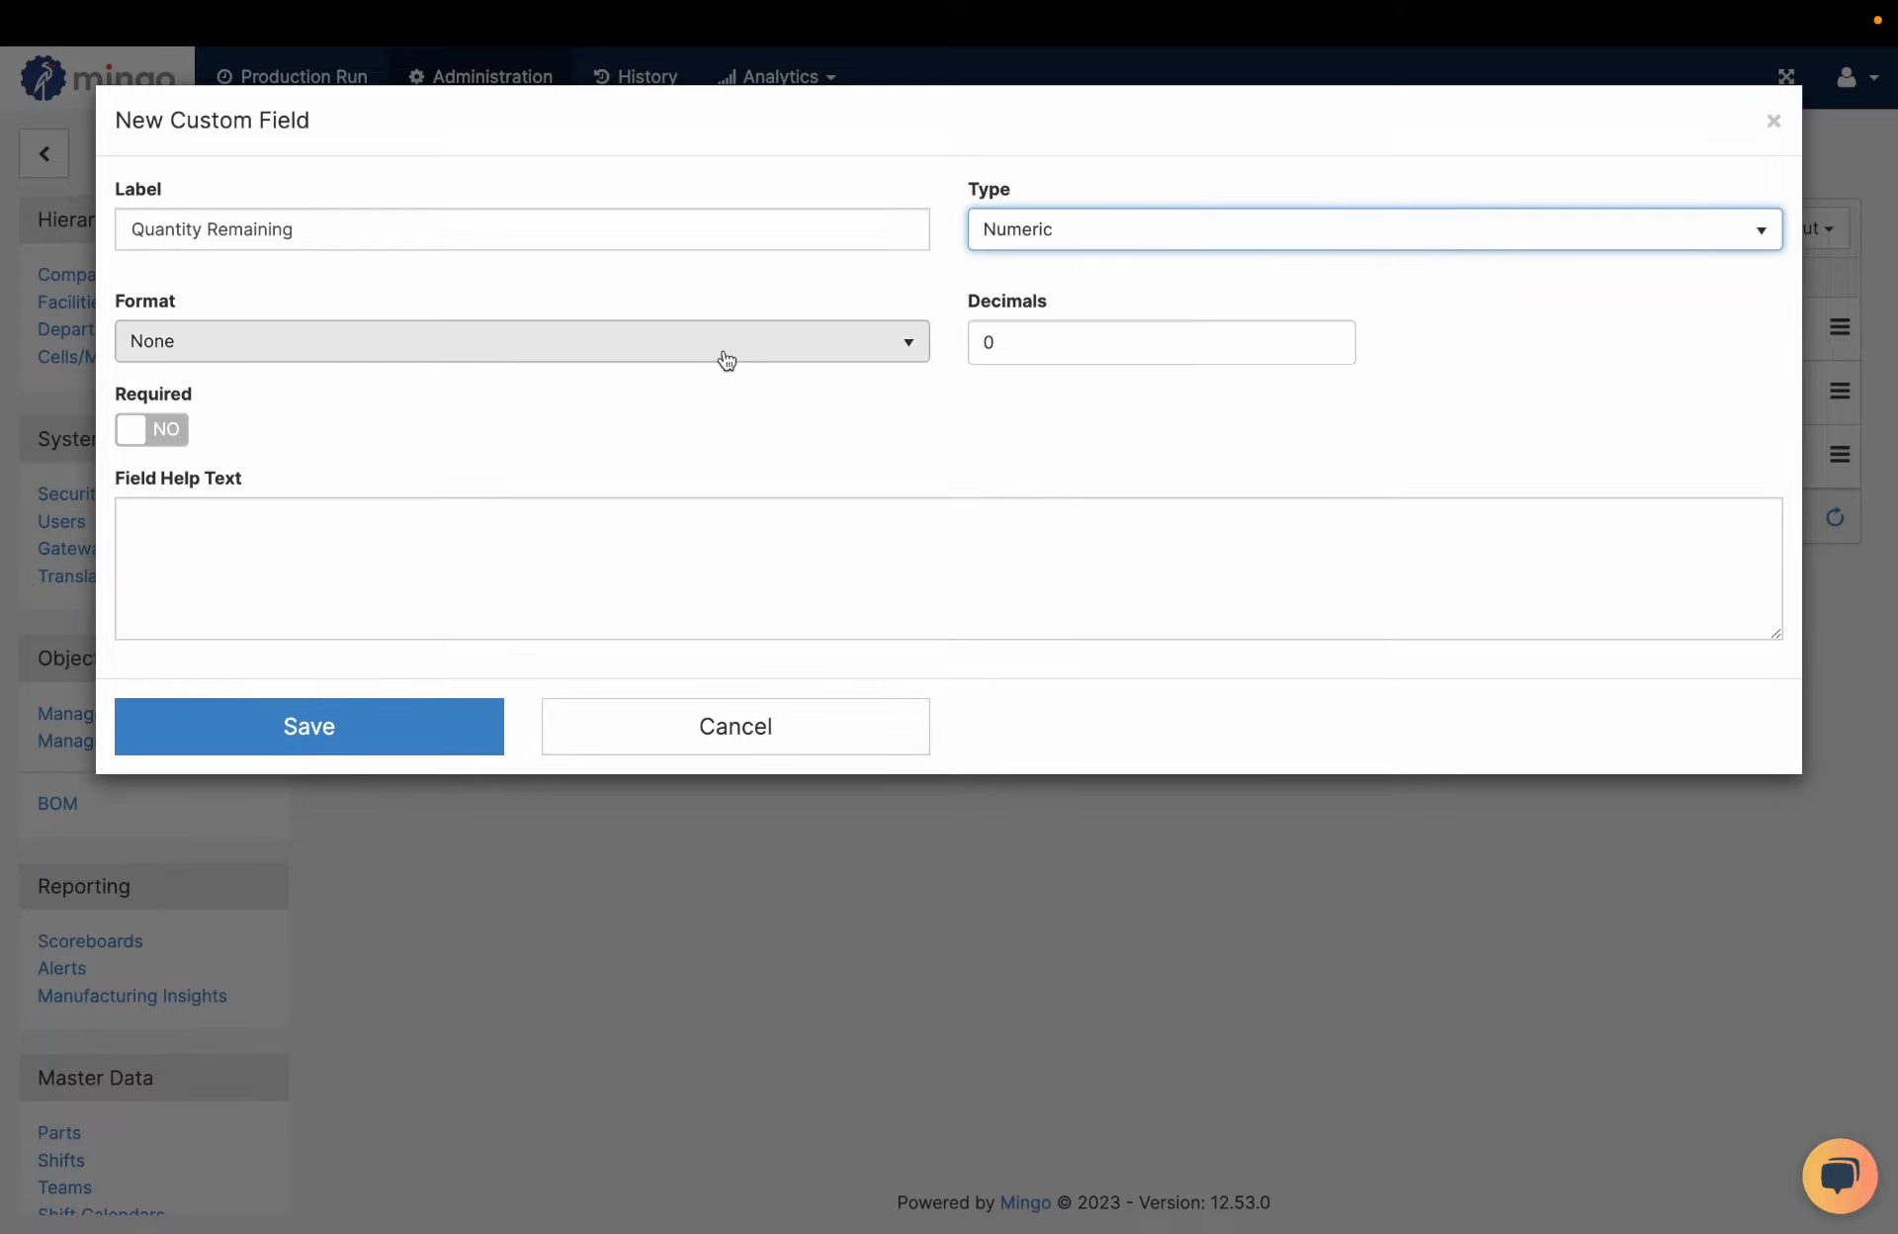
click(1163, 238)
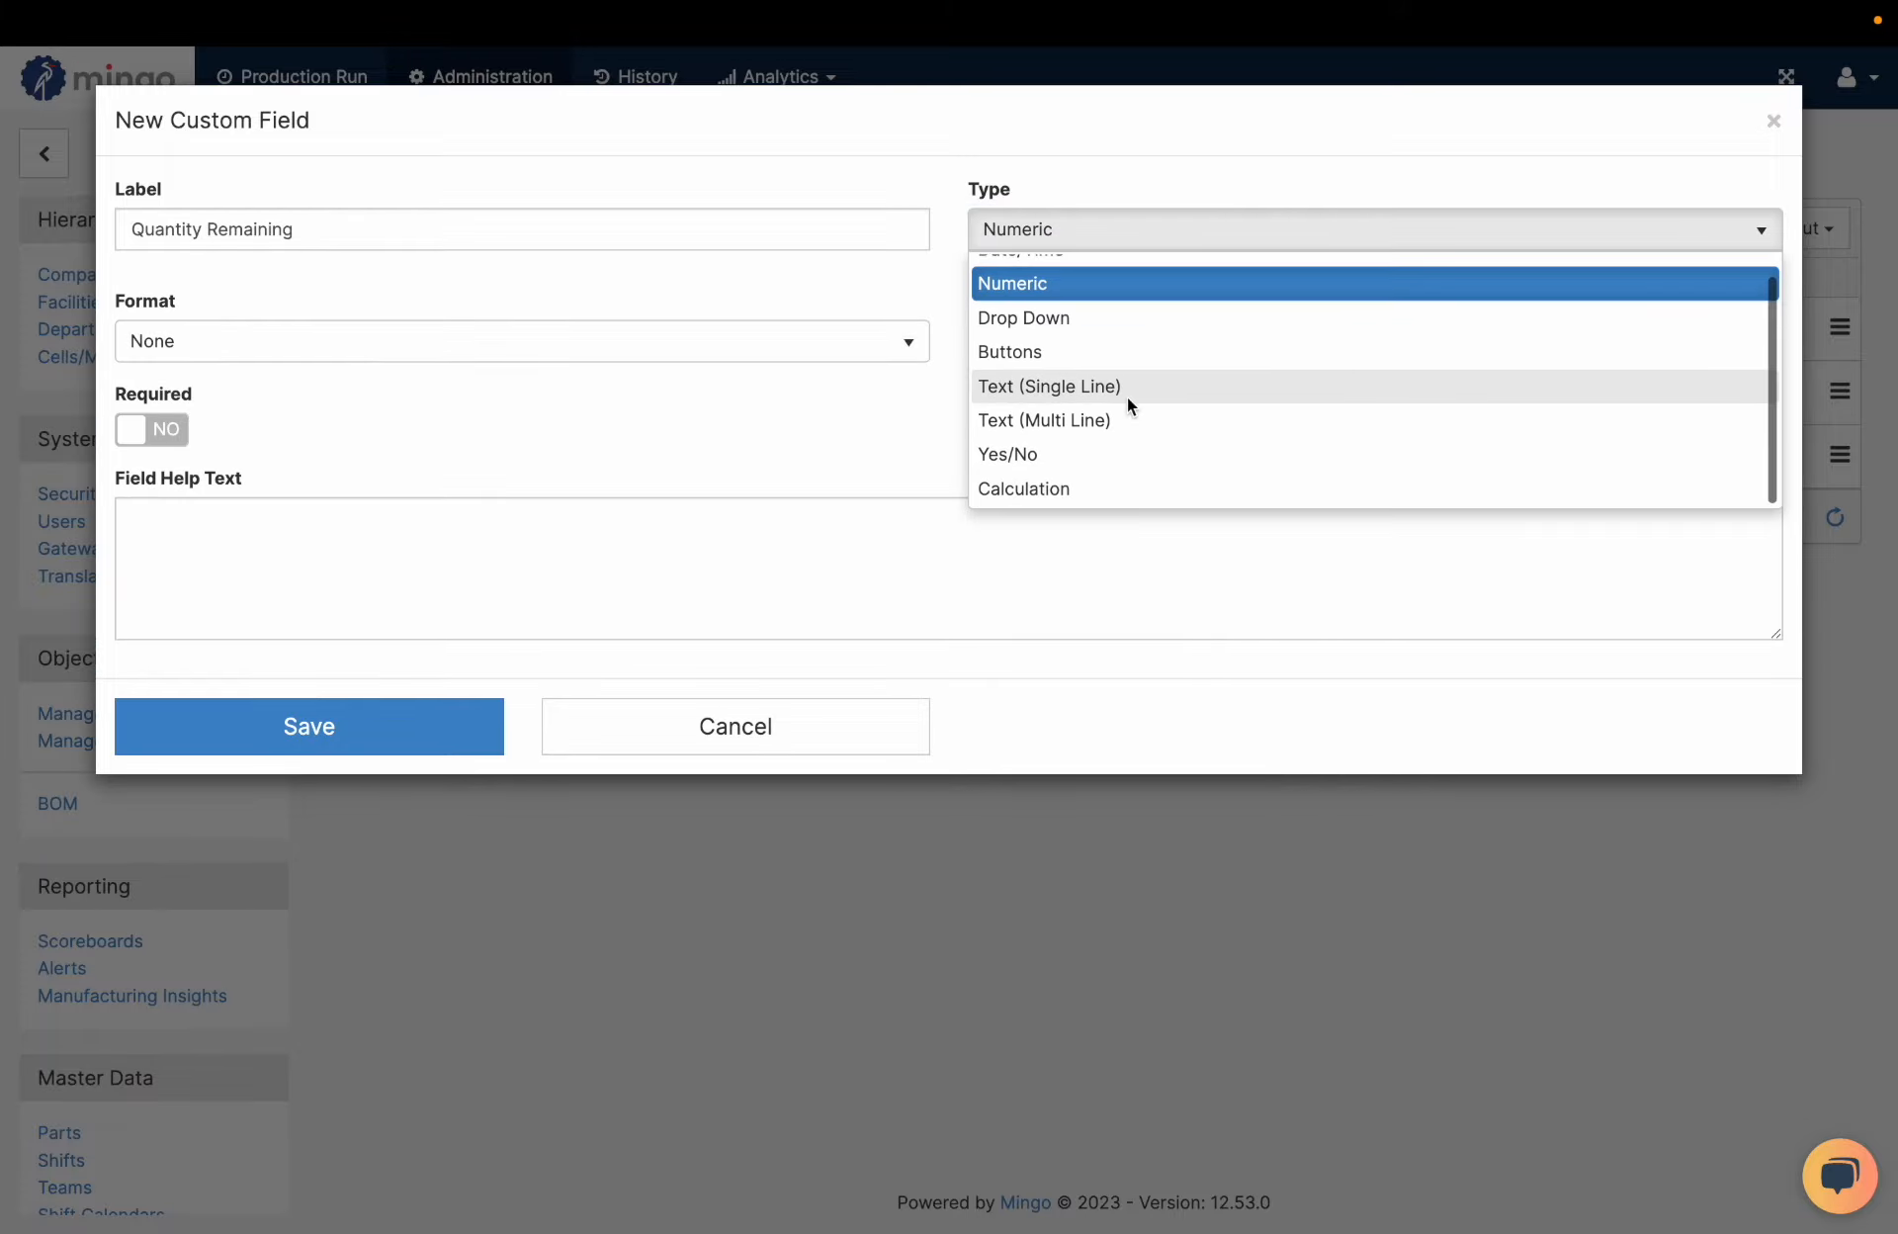
click(1043, 488)
Step: Begin the Quantity Remaining formula with the part BOM's Quantity Per field and a multiplication sign
click(454, 406)
click(150, 336)
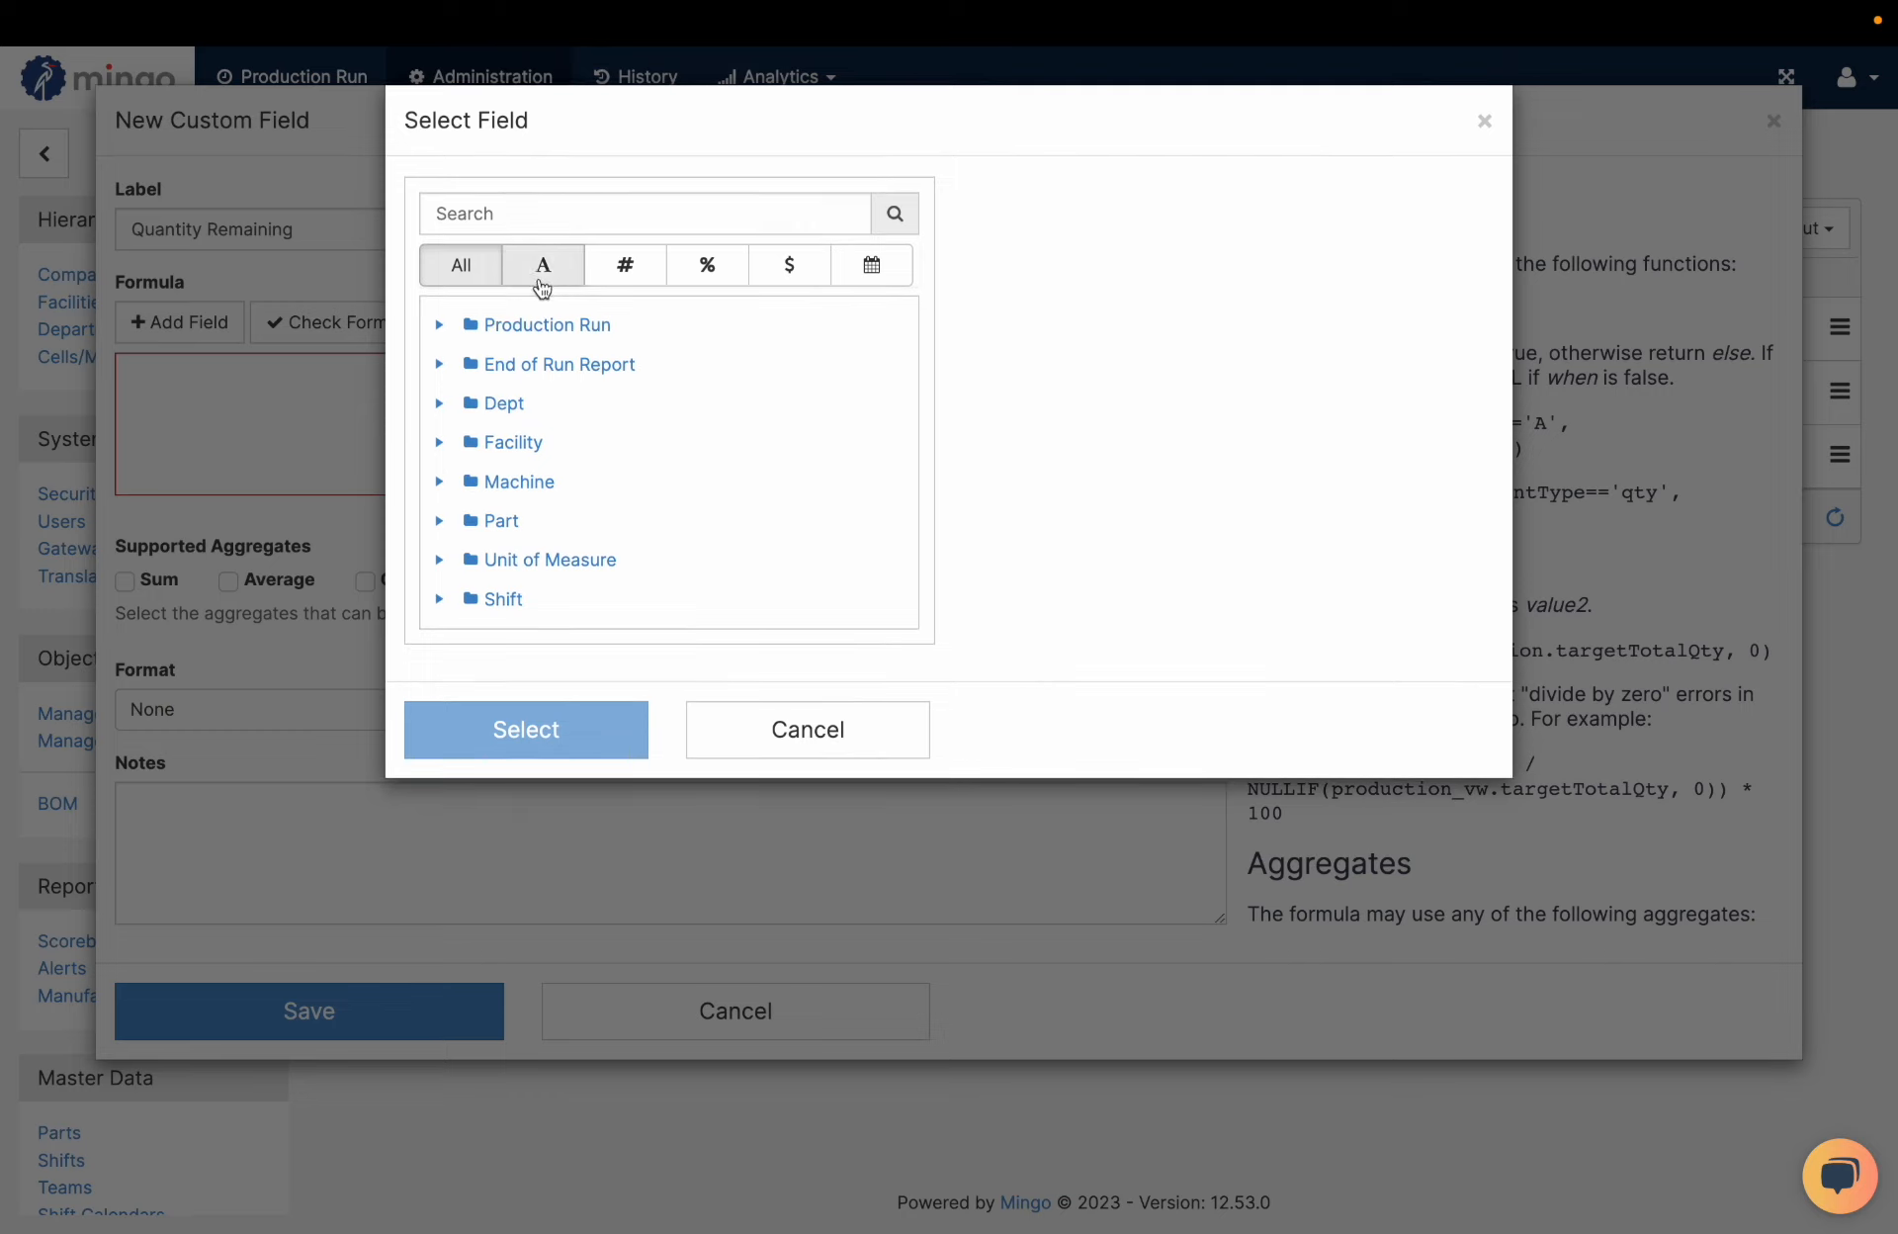
scroll(451, 524, down, 1)
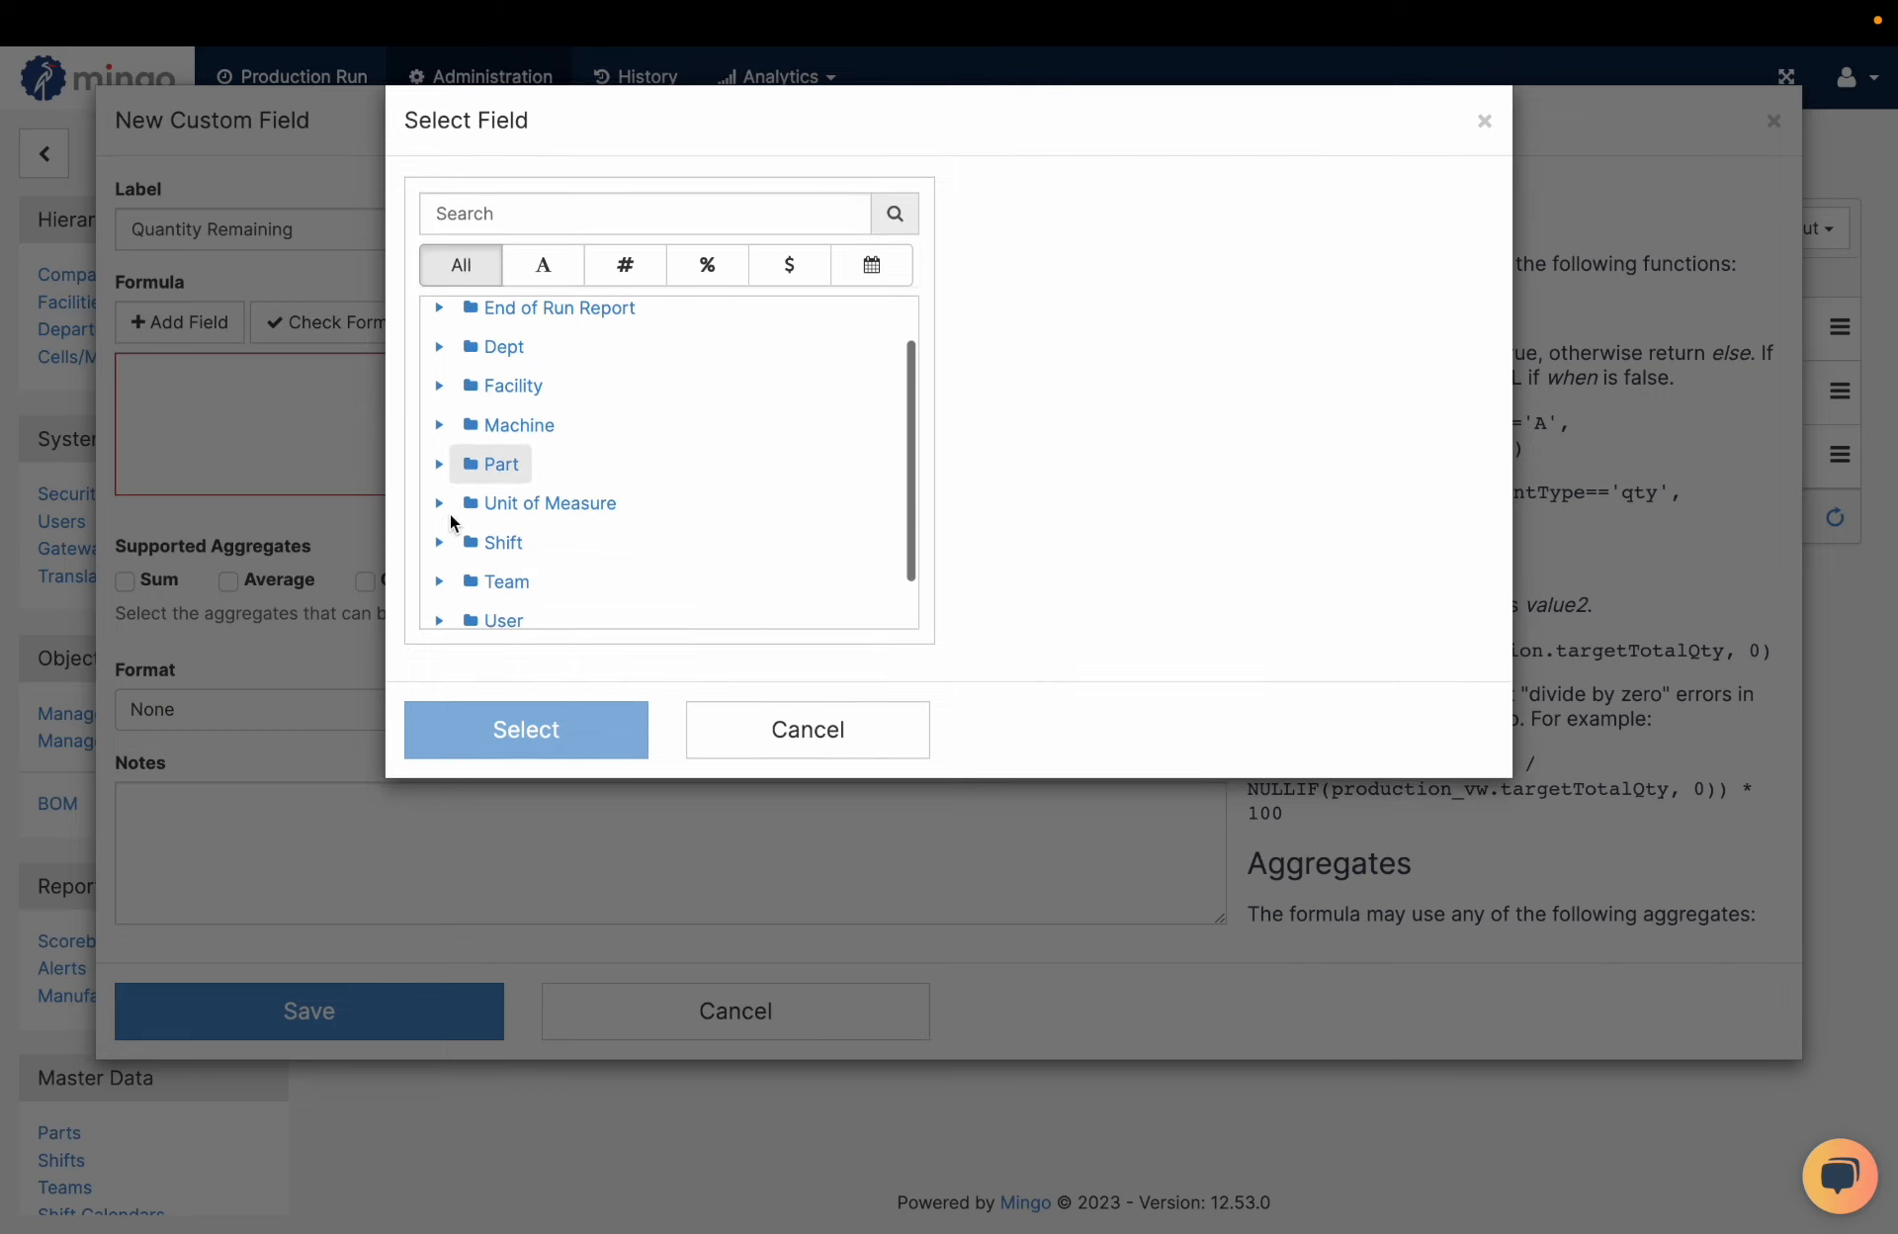
click(457, 464)
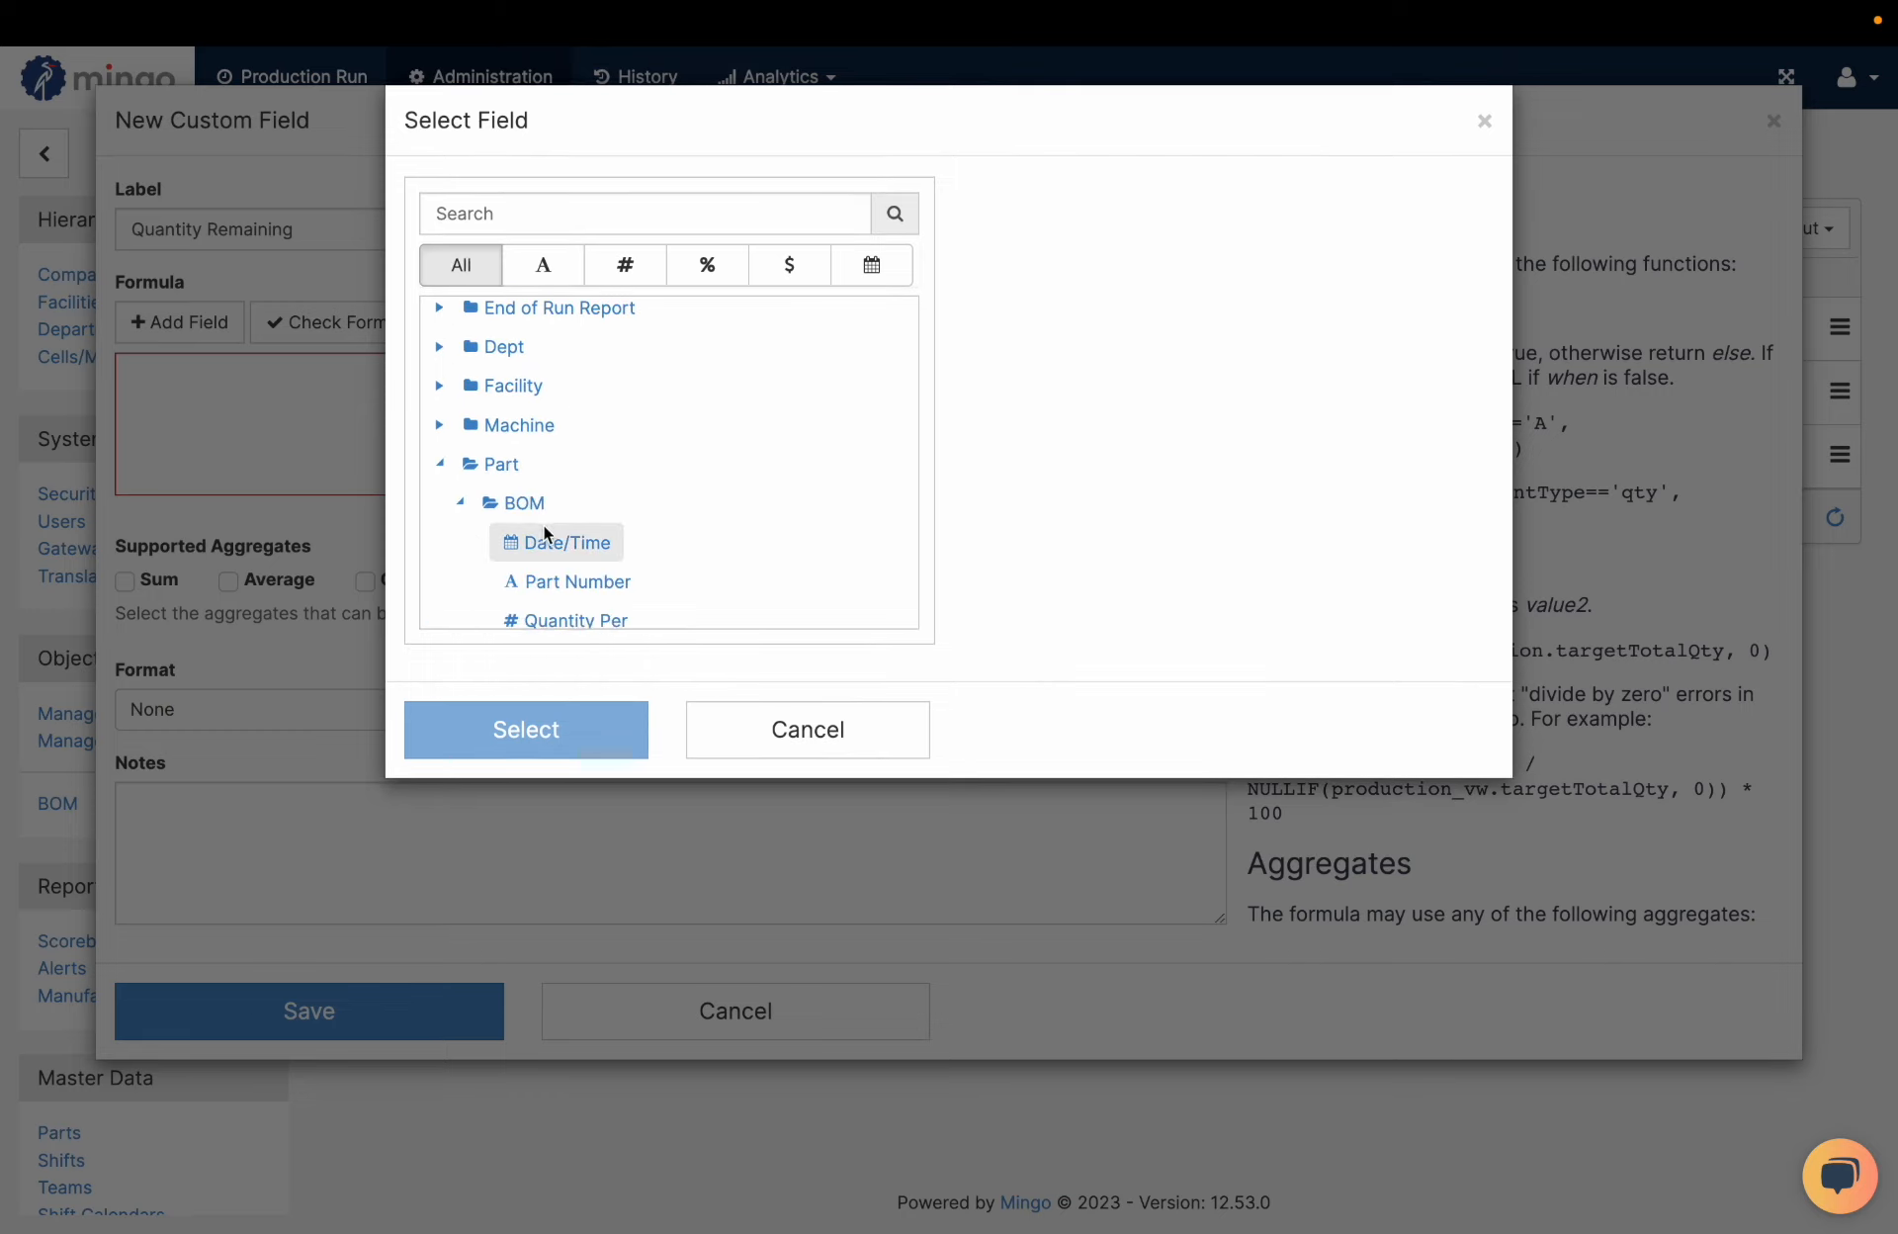
scroll(538, 555, down, 2)
click(554, 521)
click(525, 728)
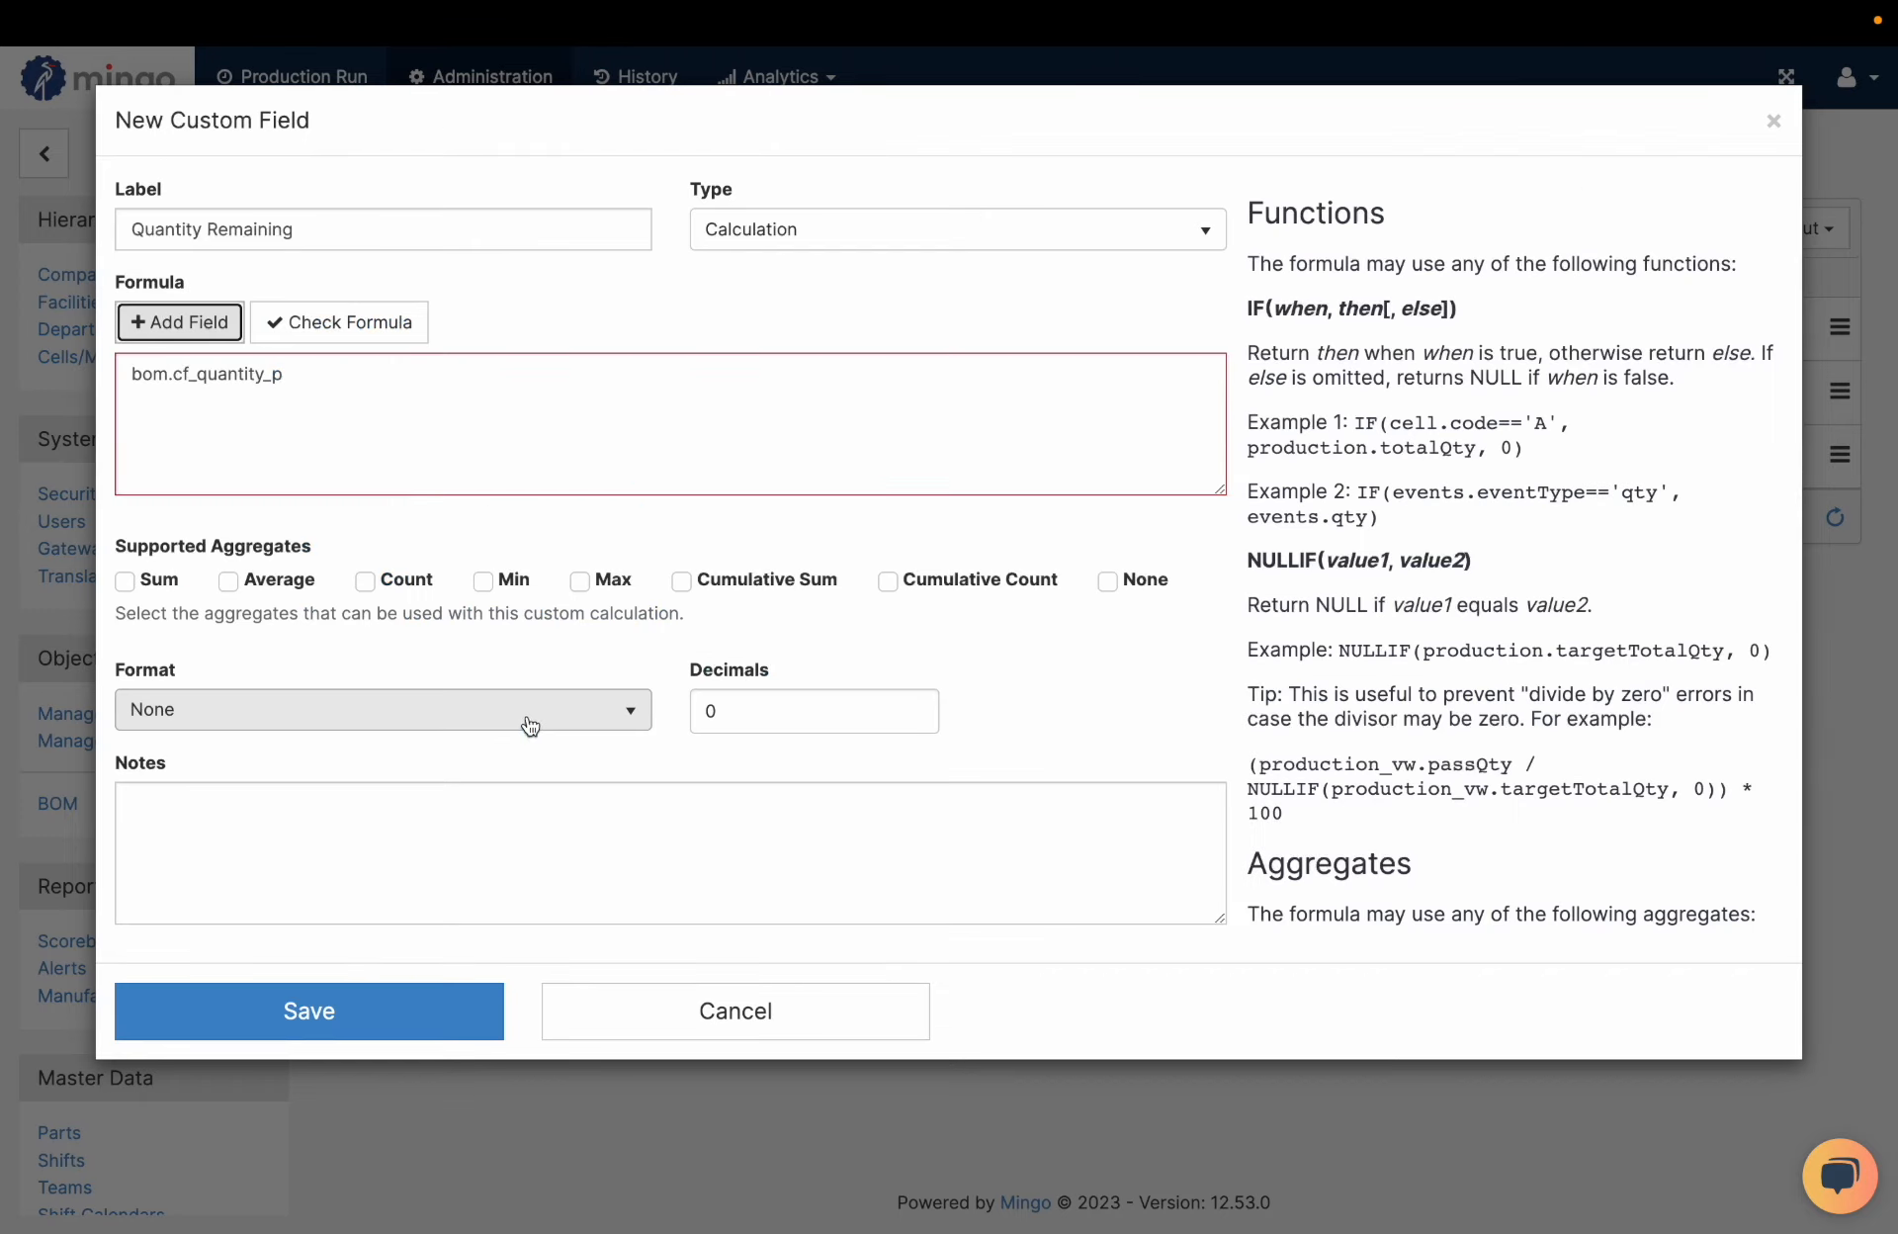
click(465, 390)
text(*)
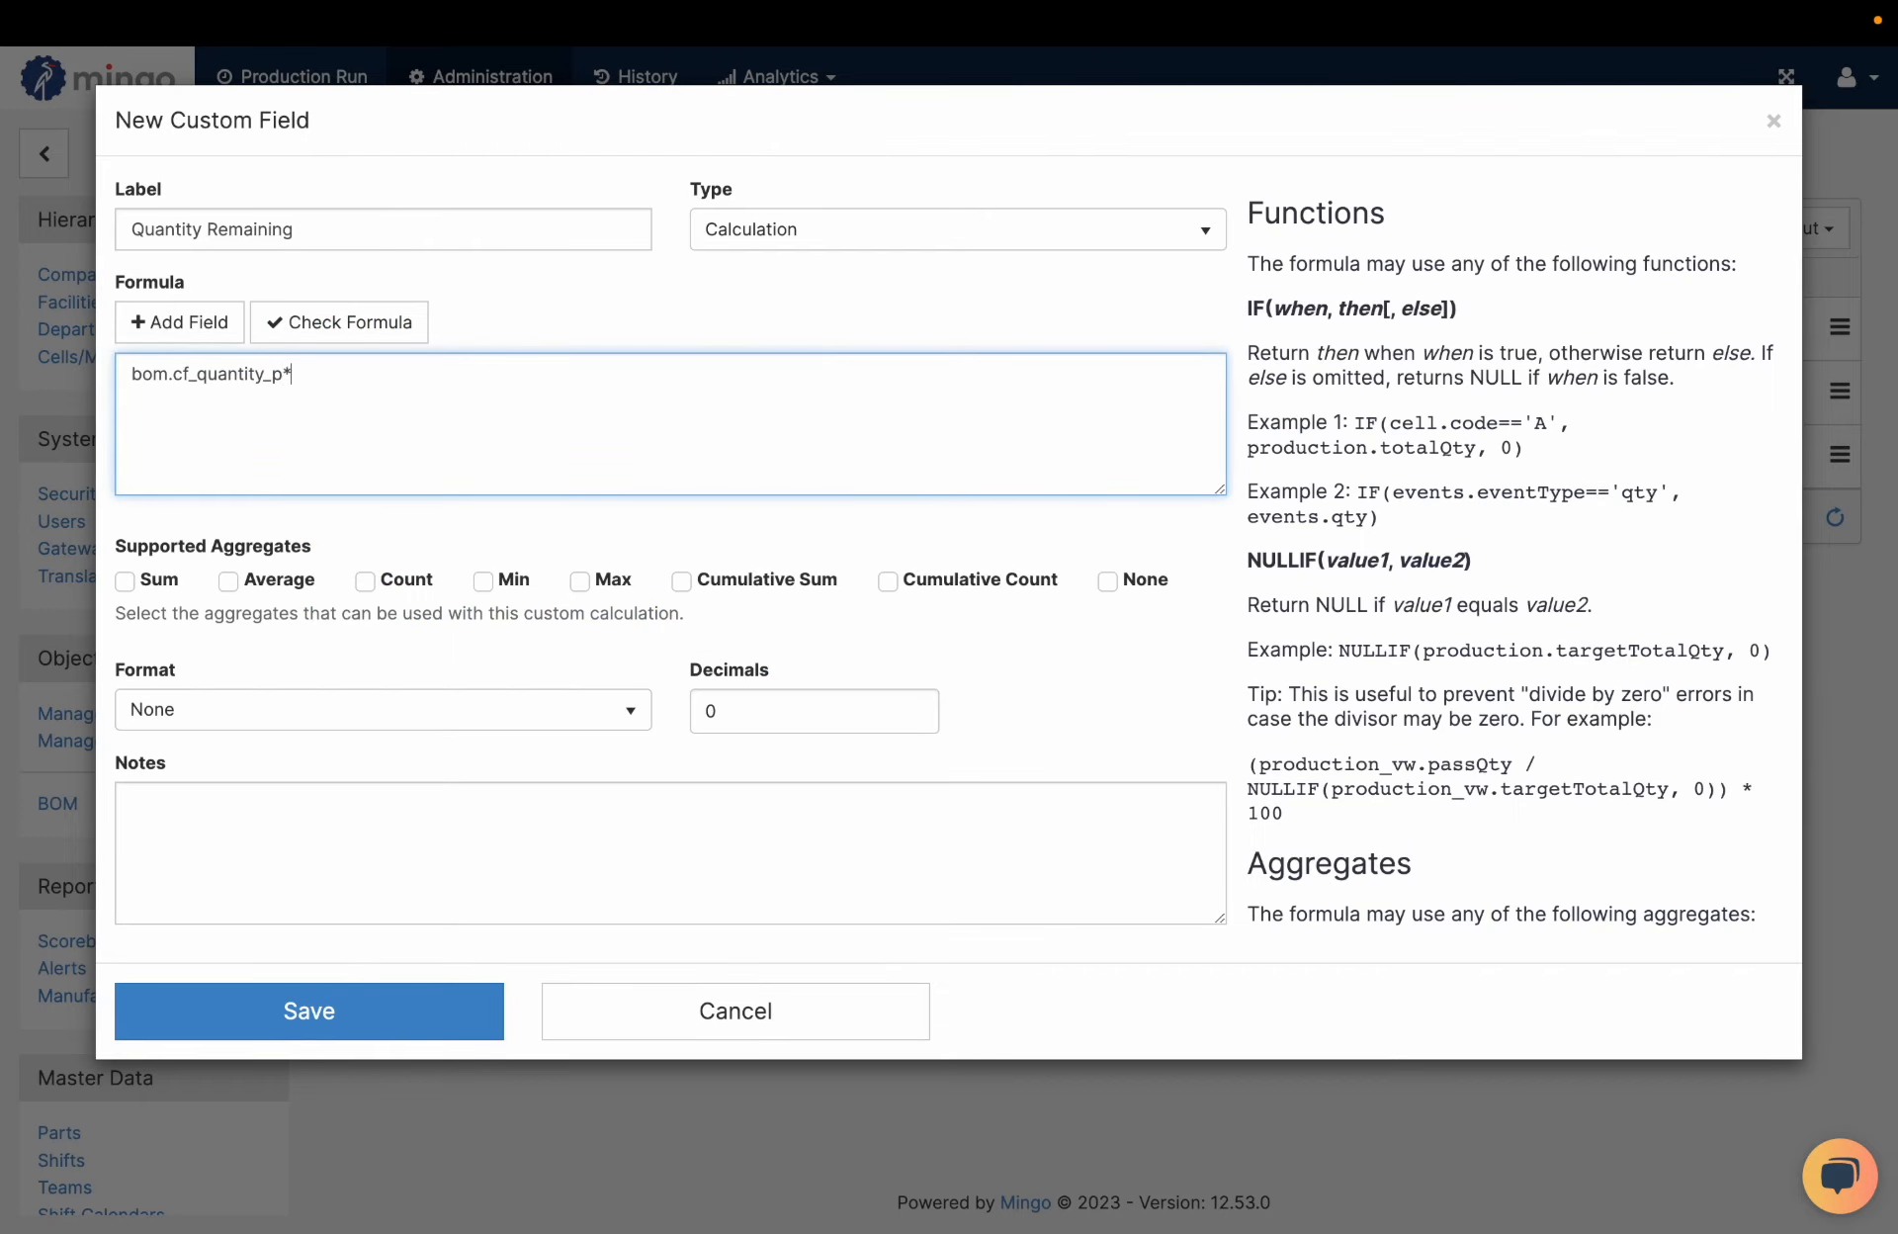
Step: Complete the formula with the work order's Master Part Qty Remaining field and save the custom field
click(178, 321)
scroll(440, 553, down, 3)
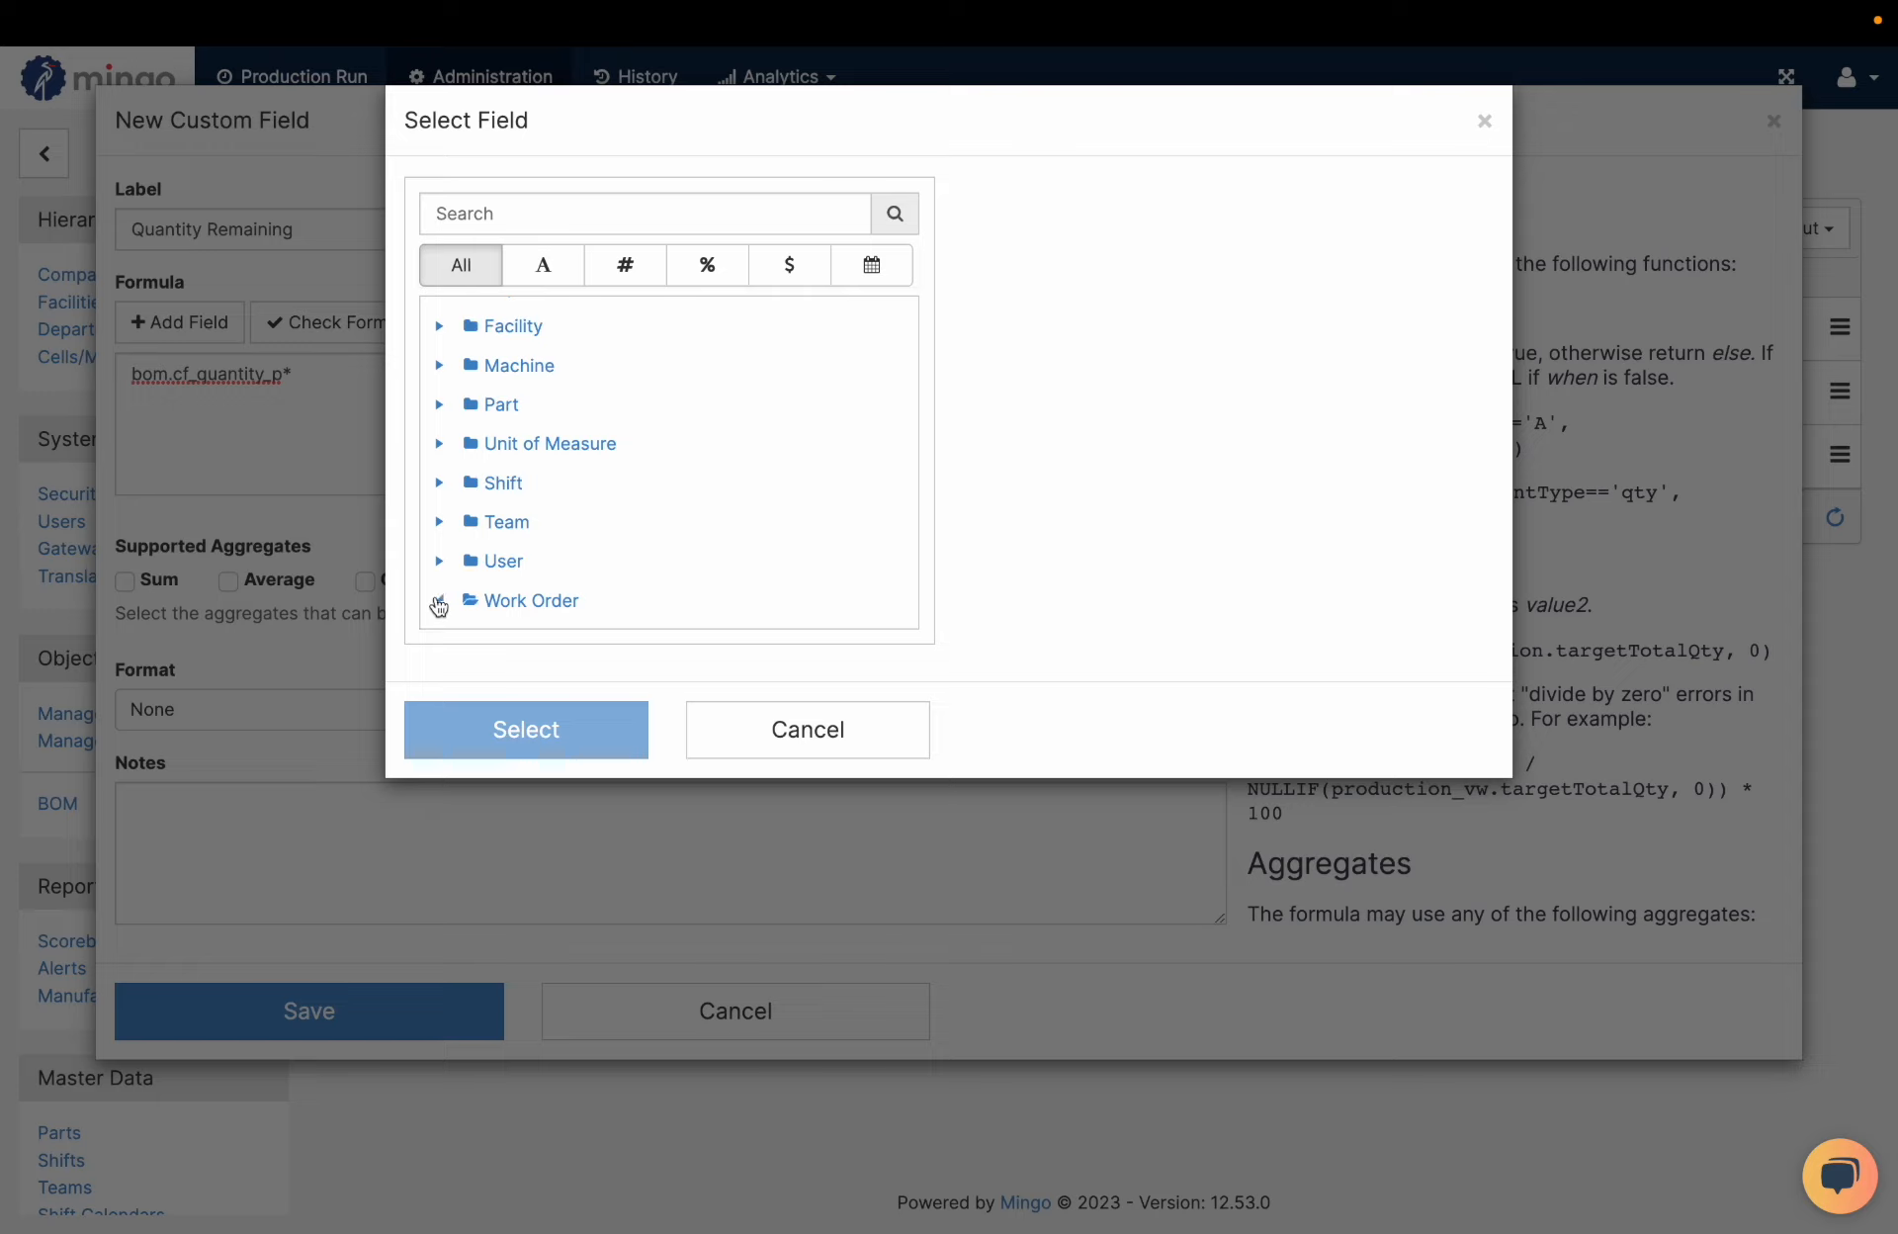
click(439, 600)
scroll(560, 524, down, 5)
scroll(559, 524, down, 5)
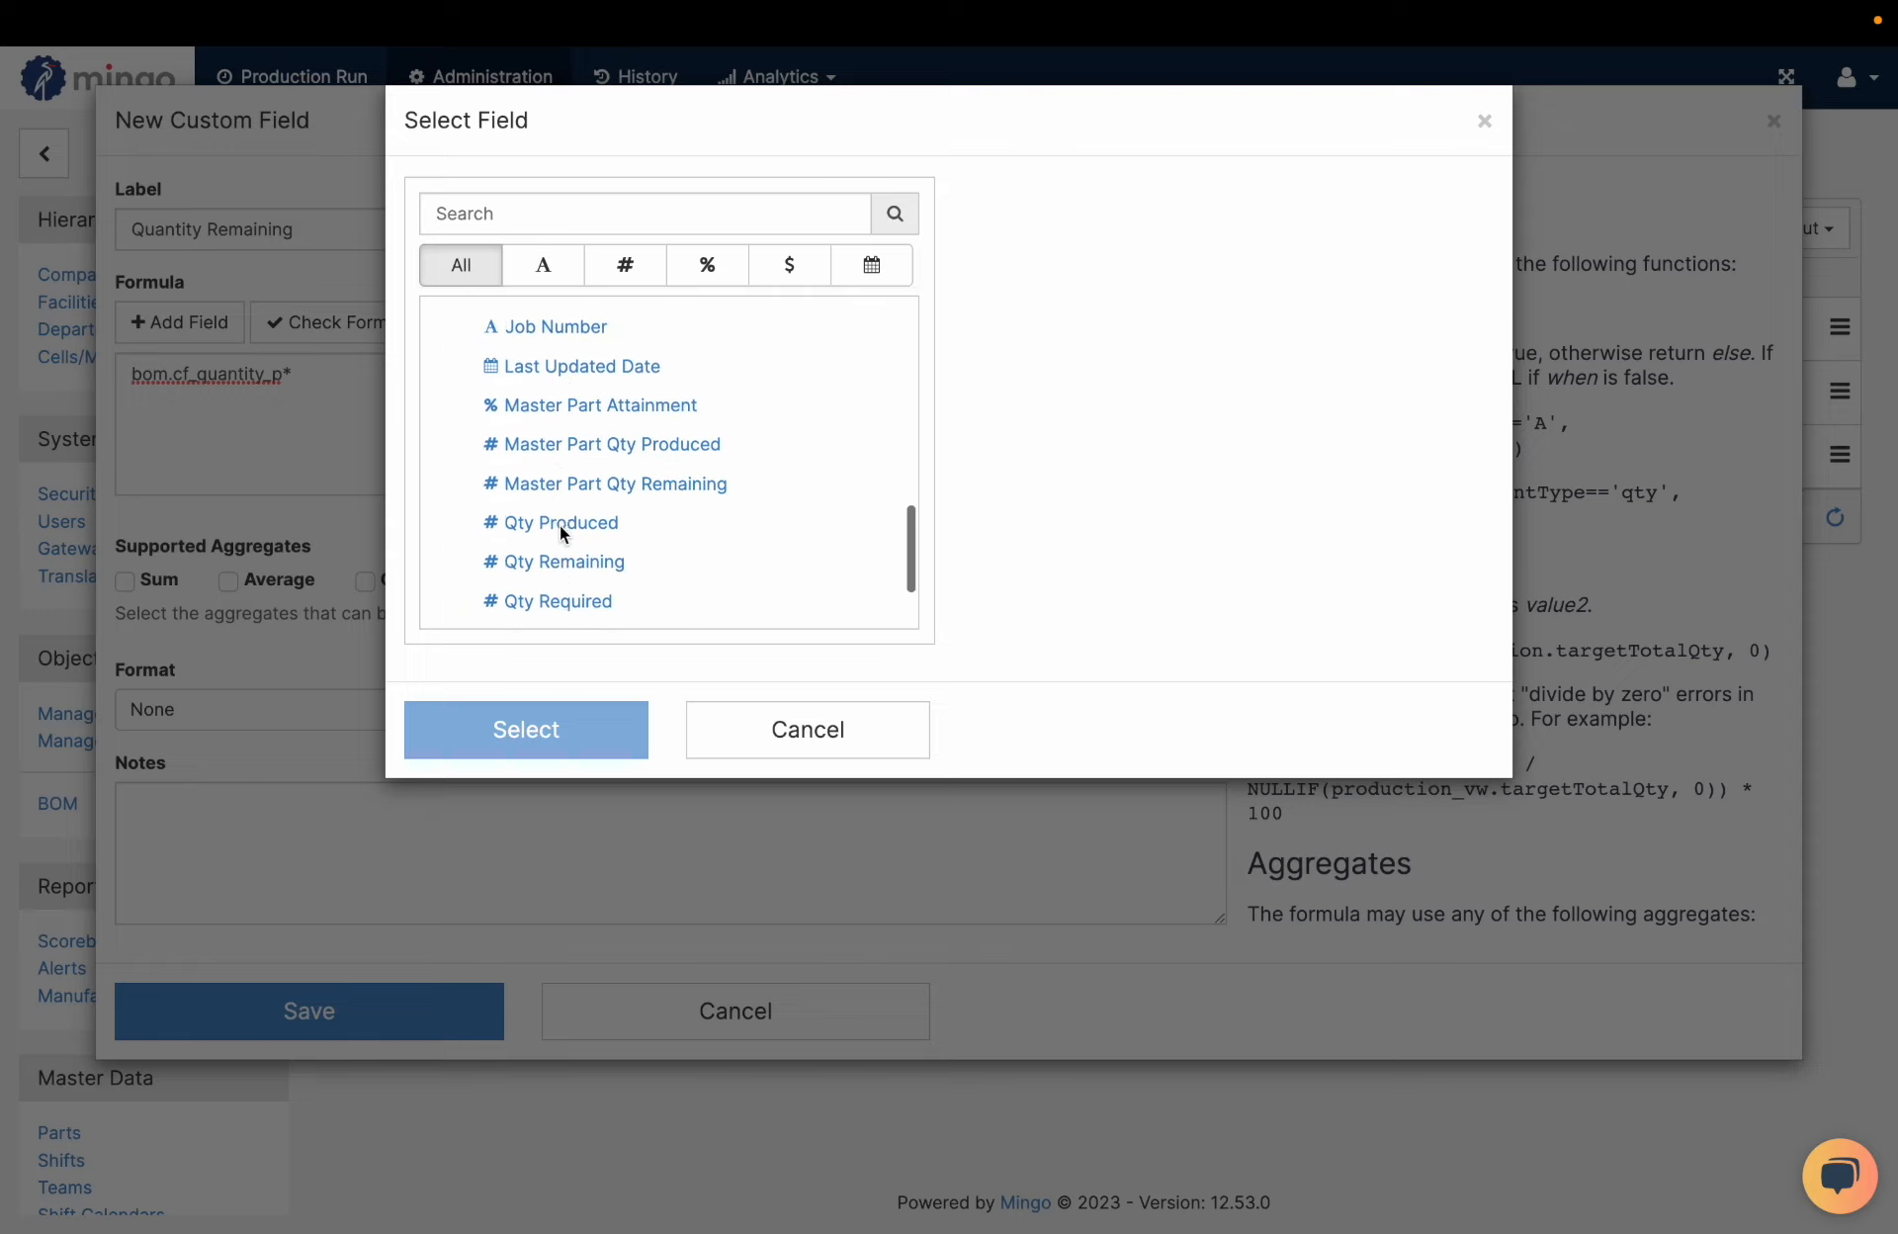
scroll(696, 365, up, 2)
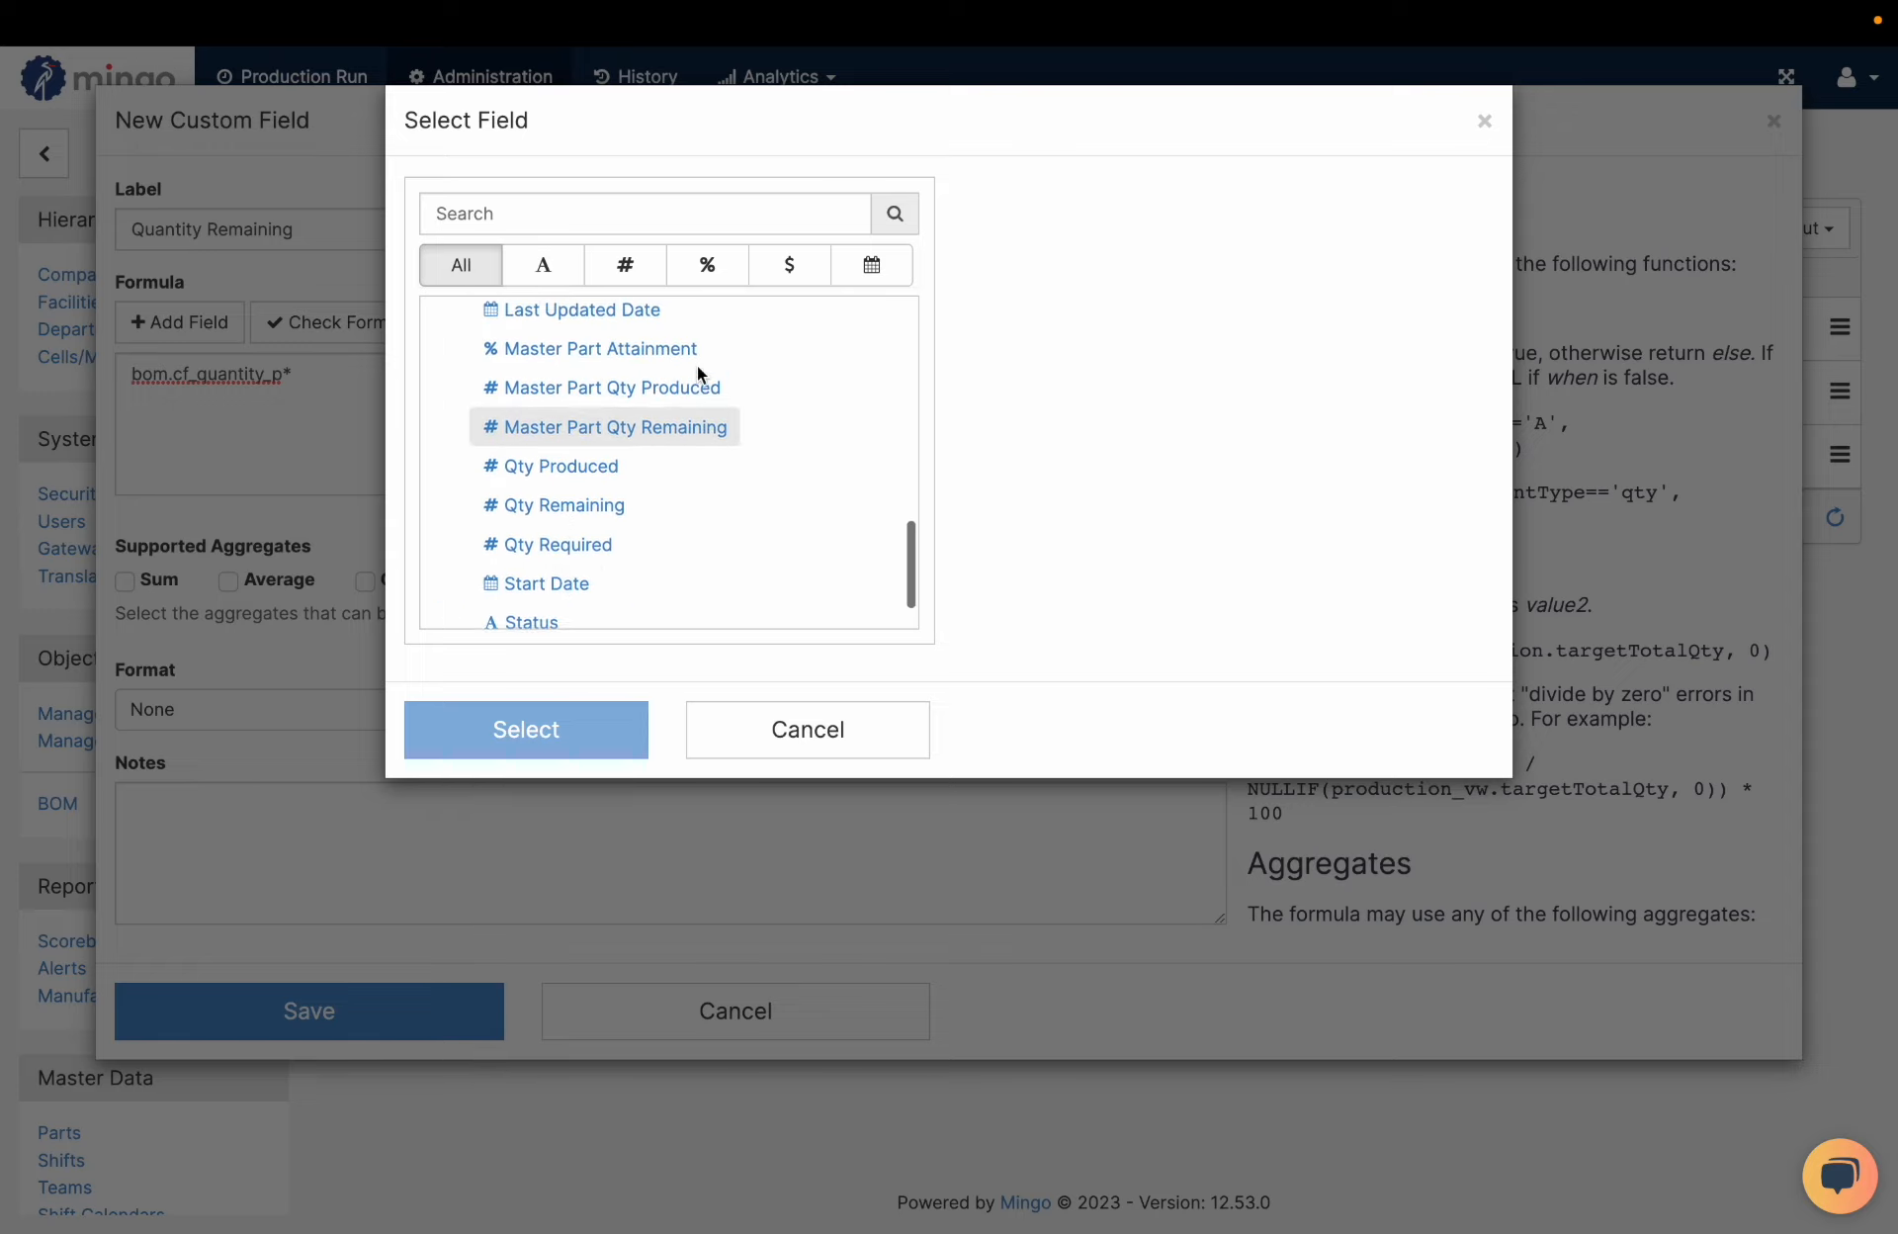
click(687, 455)
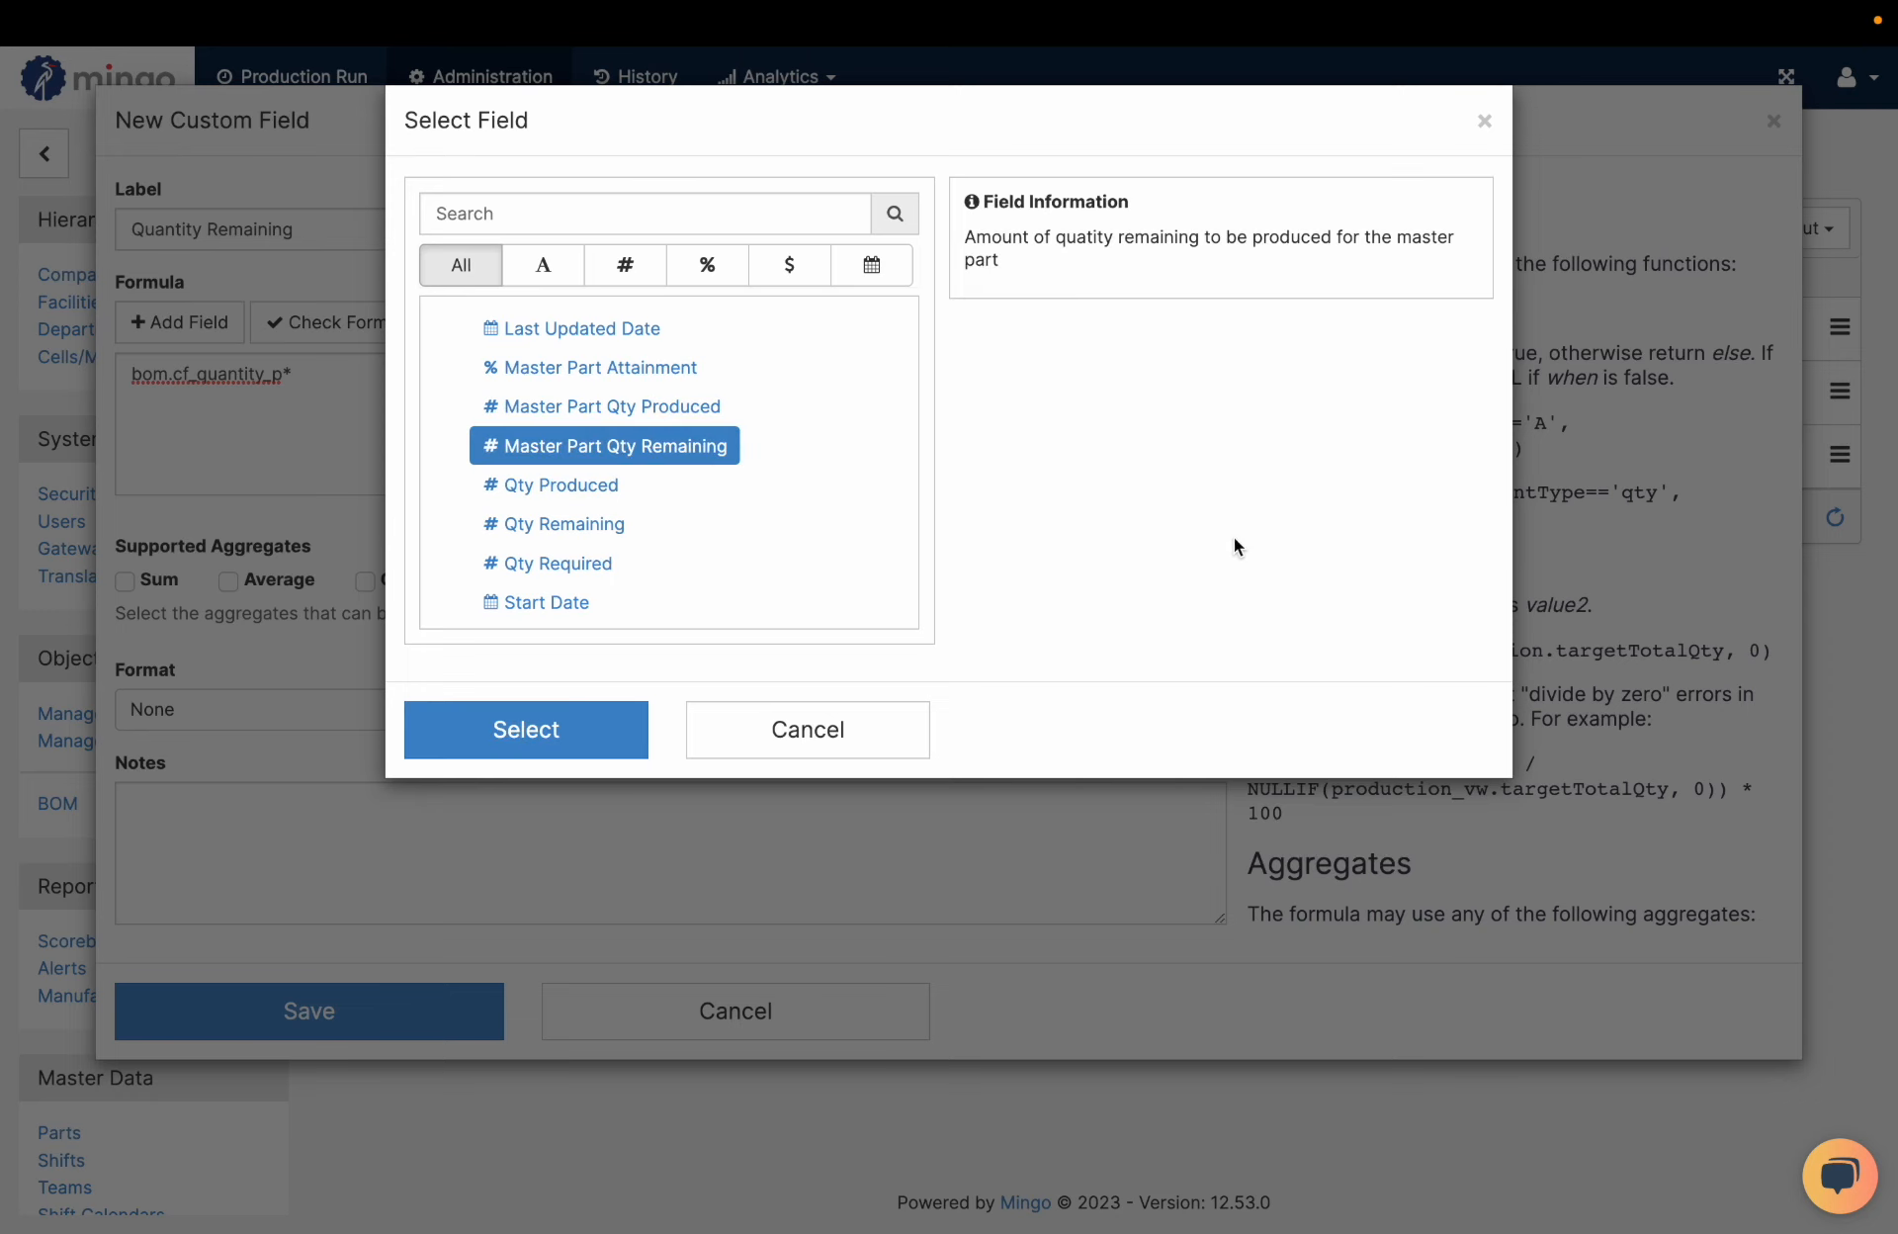
click(629, 739)
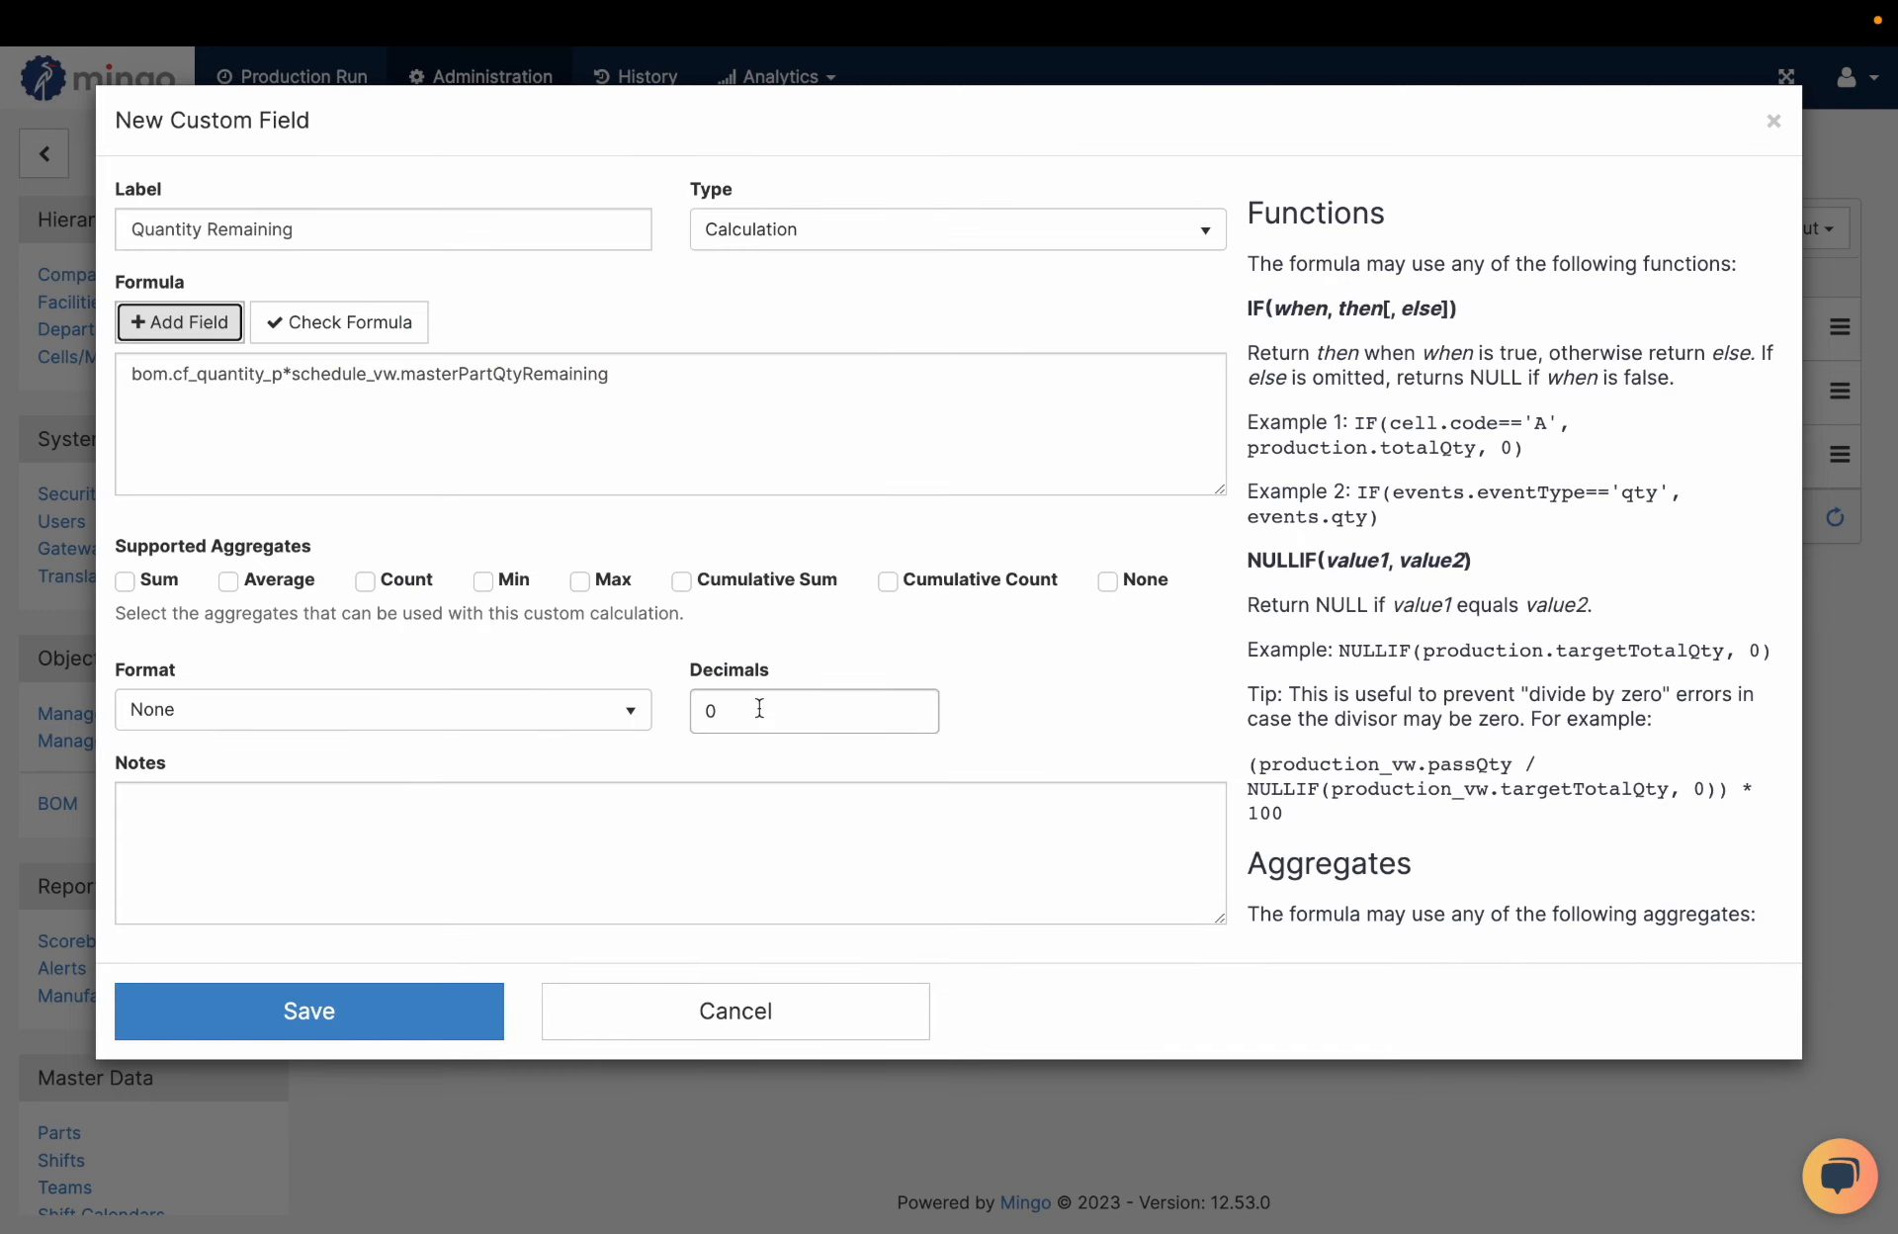
click(415, 1020)
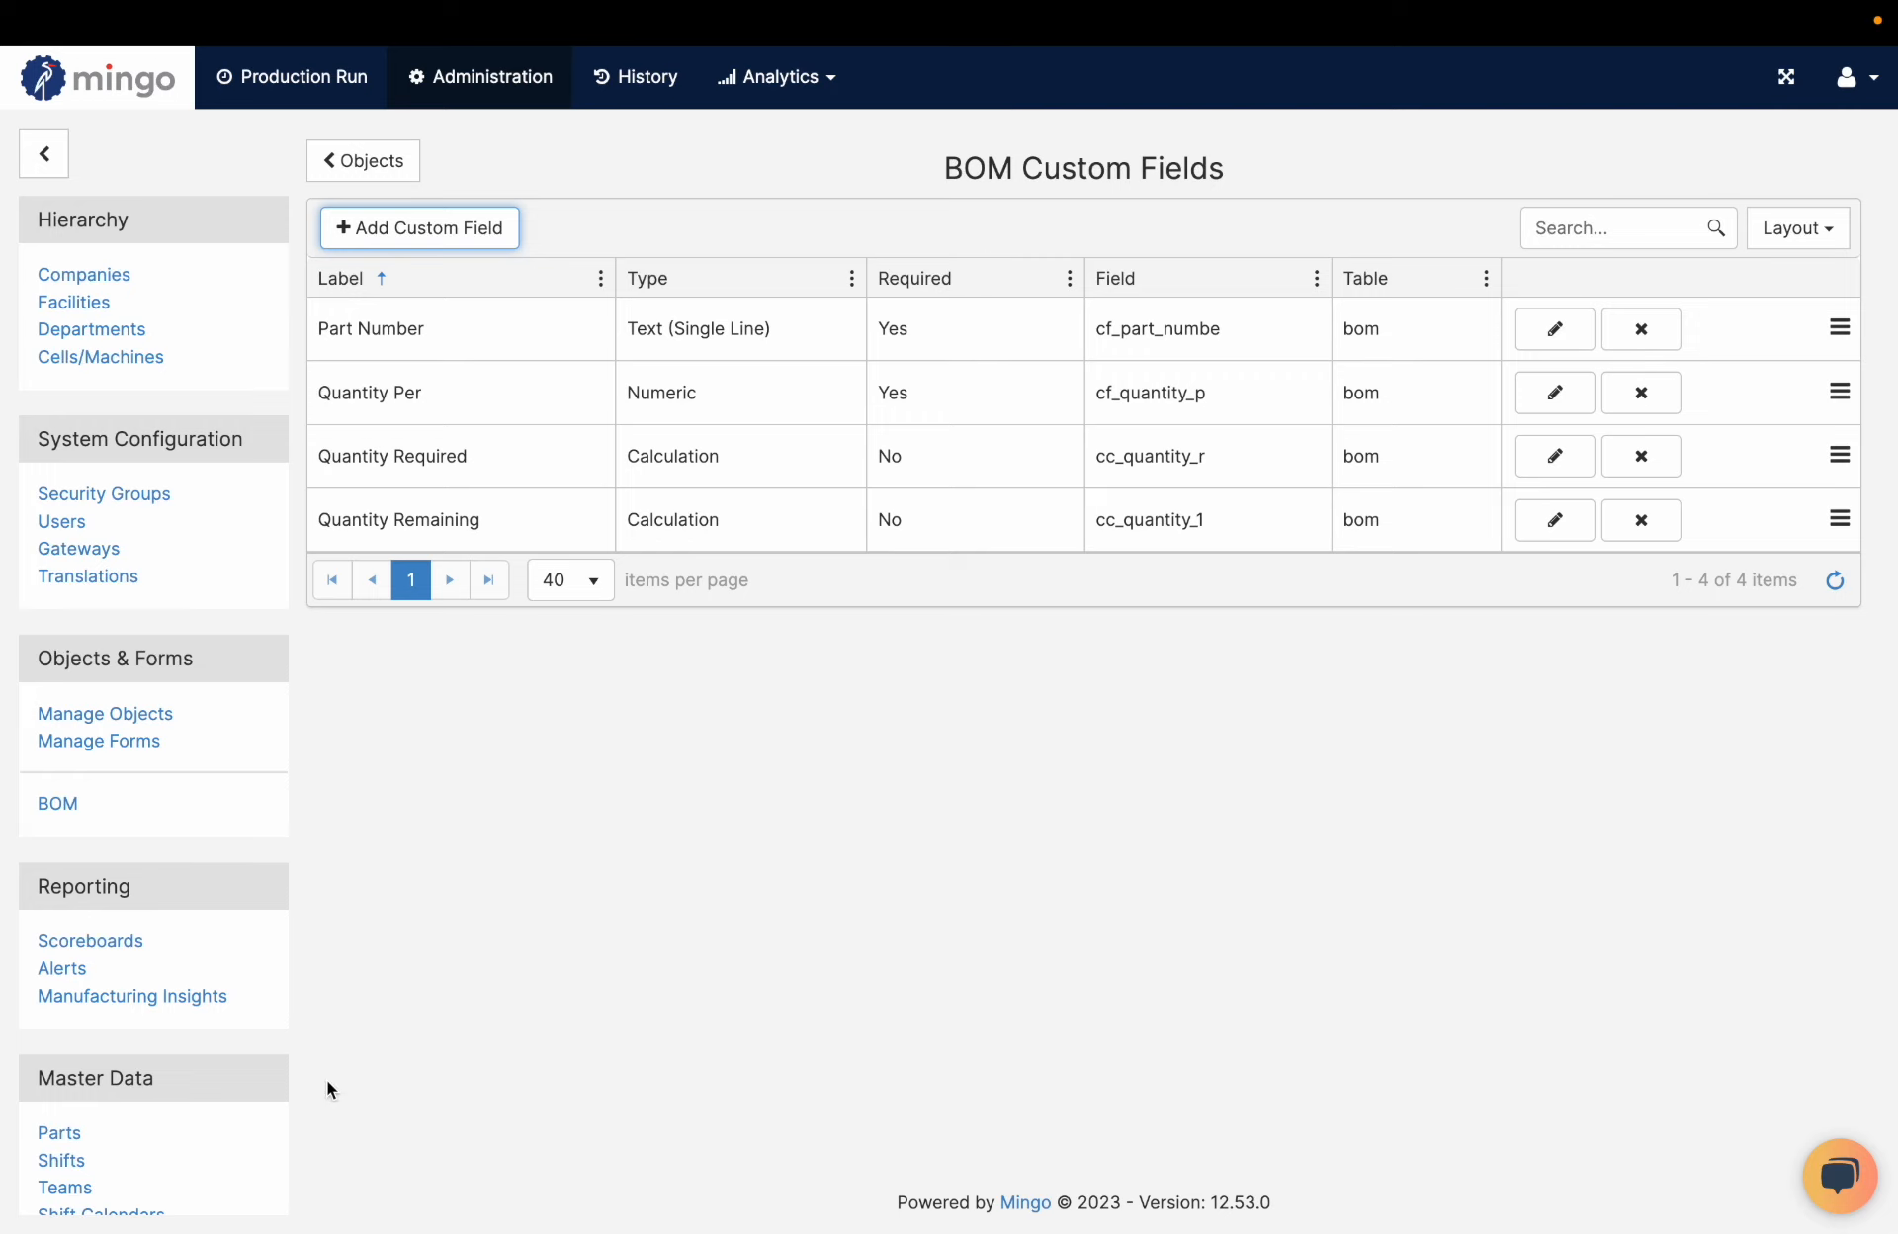
Step: Open the part B123 Burgers from the master data and examine its BOM entries
click(61, 1134)
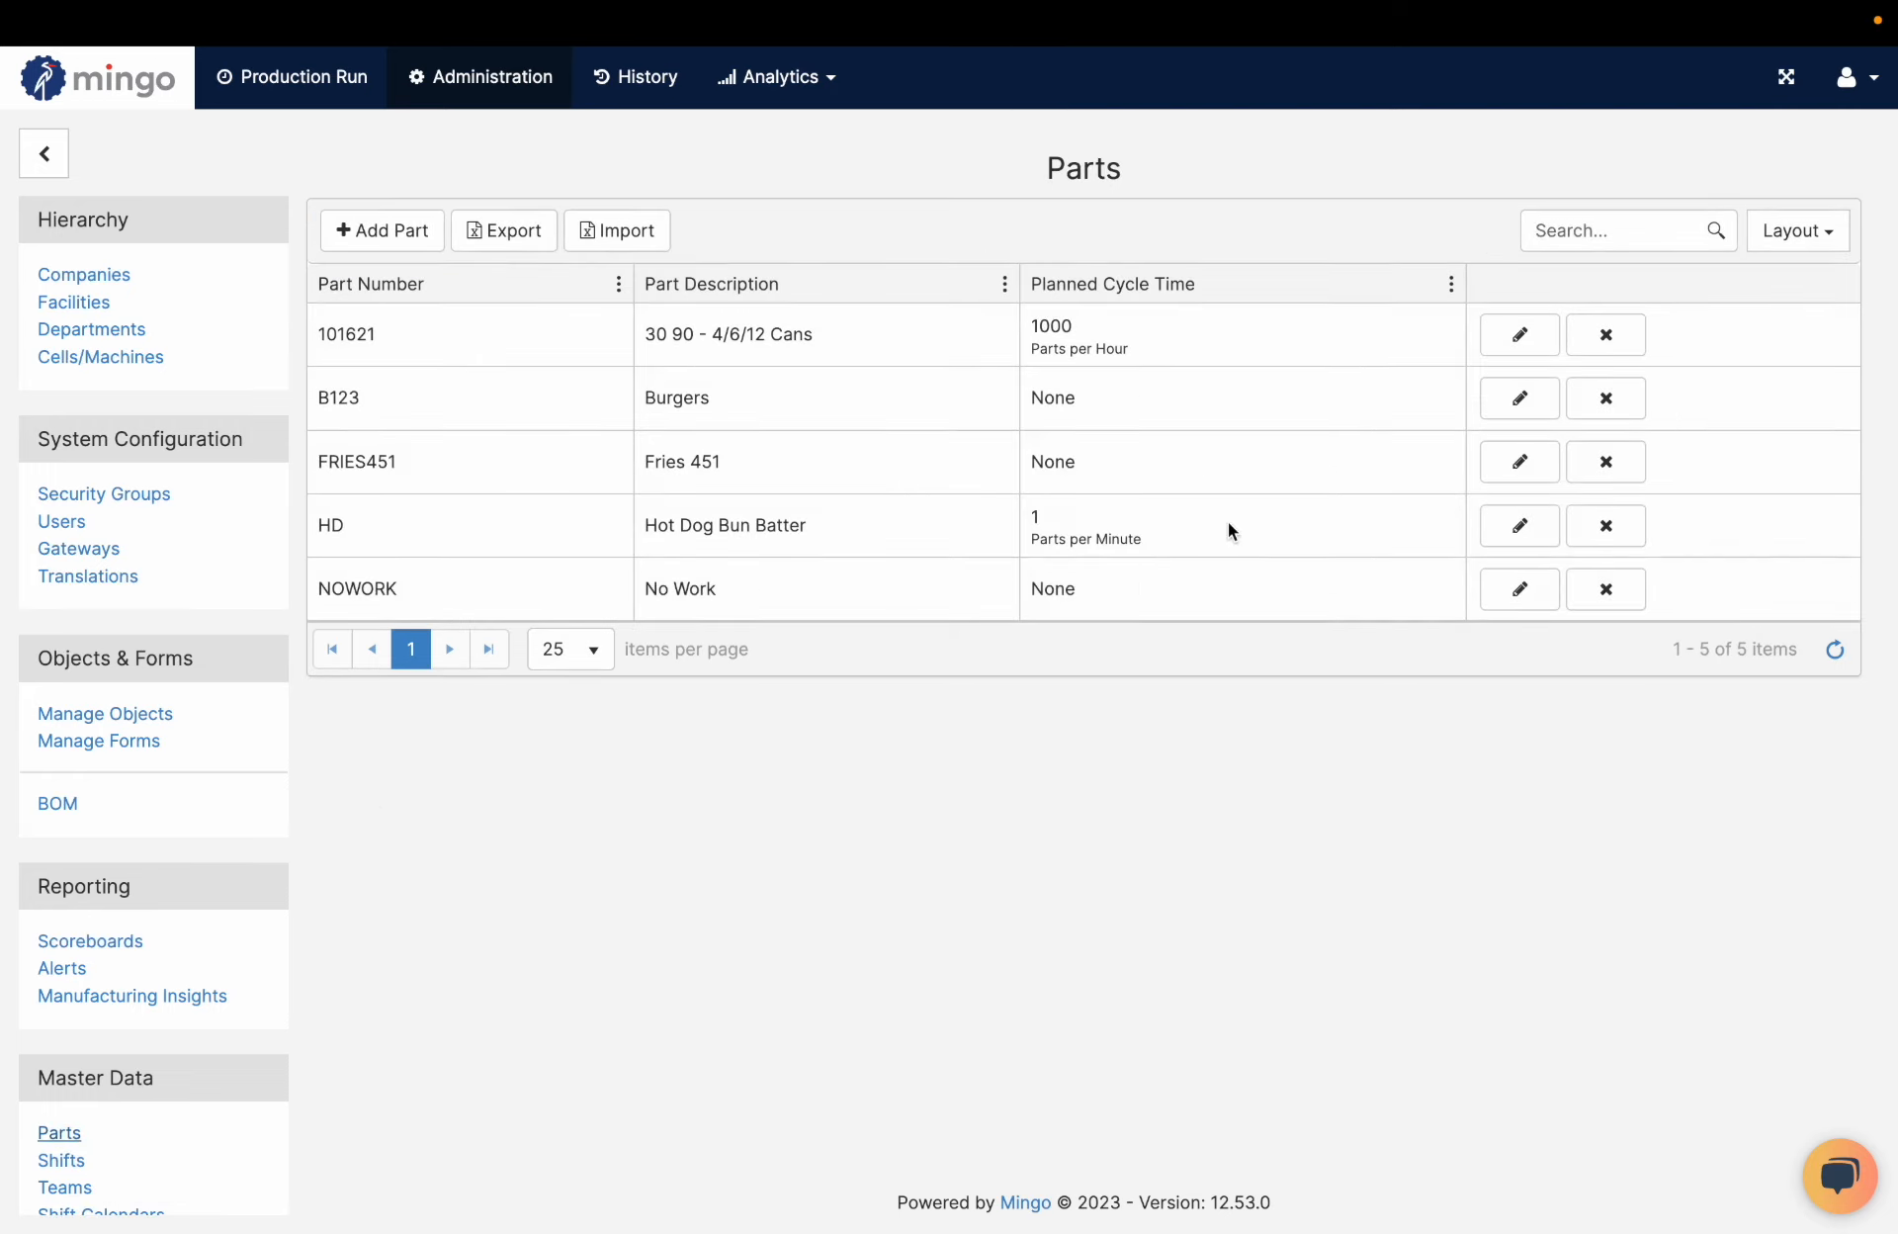
click(1527, 401)
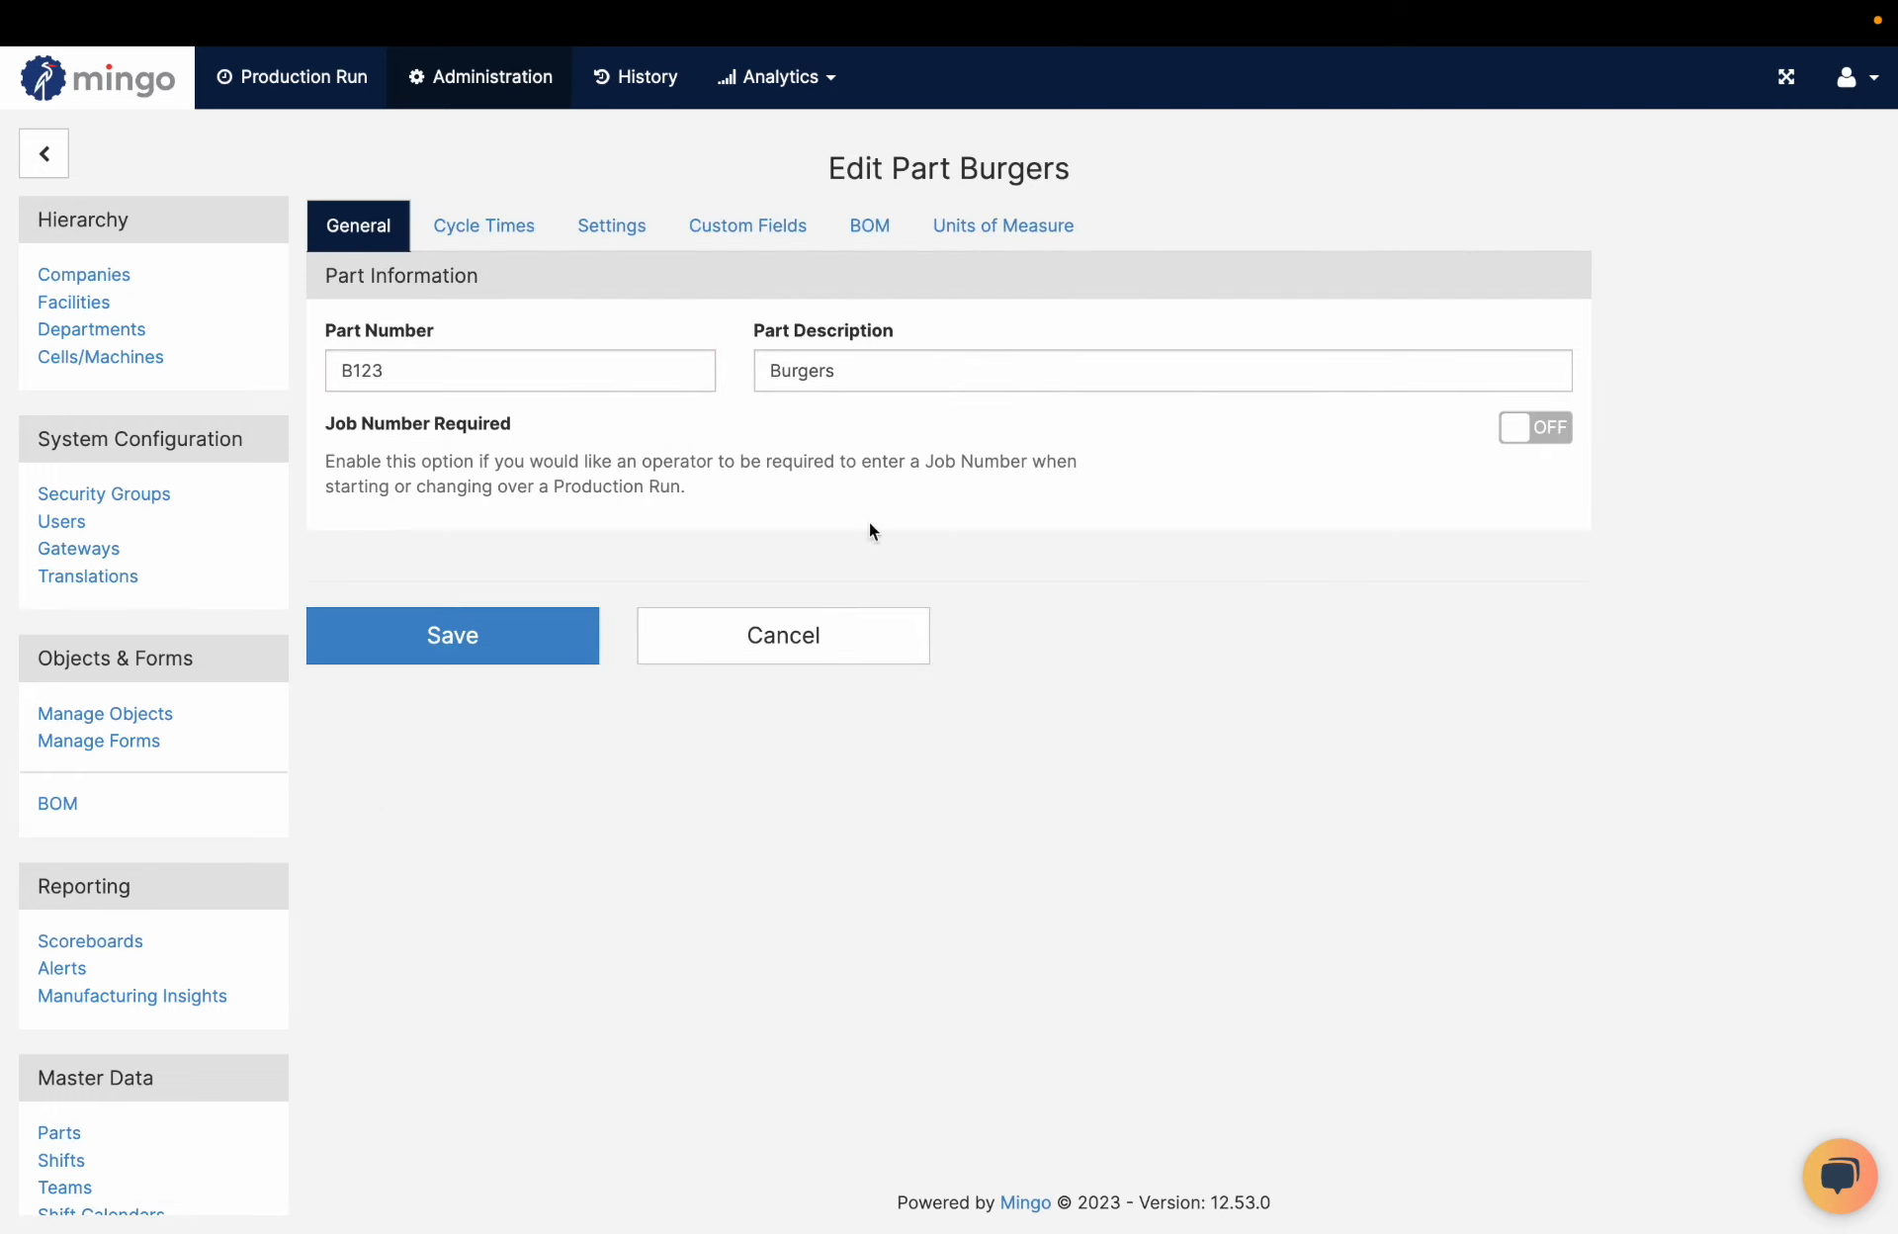
click(842, 220)
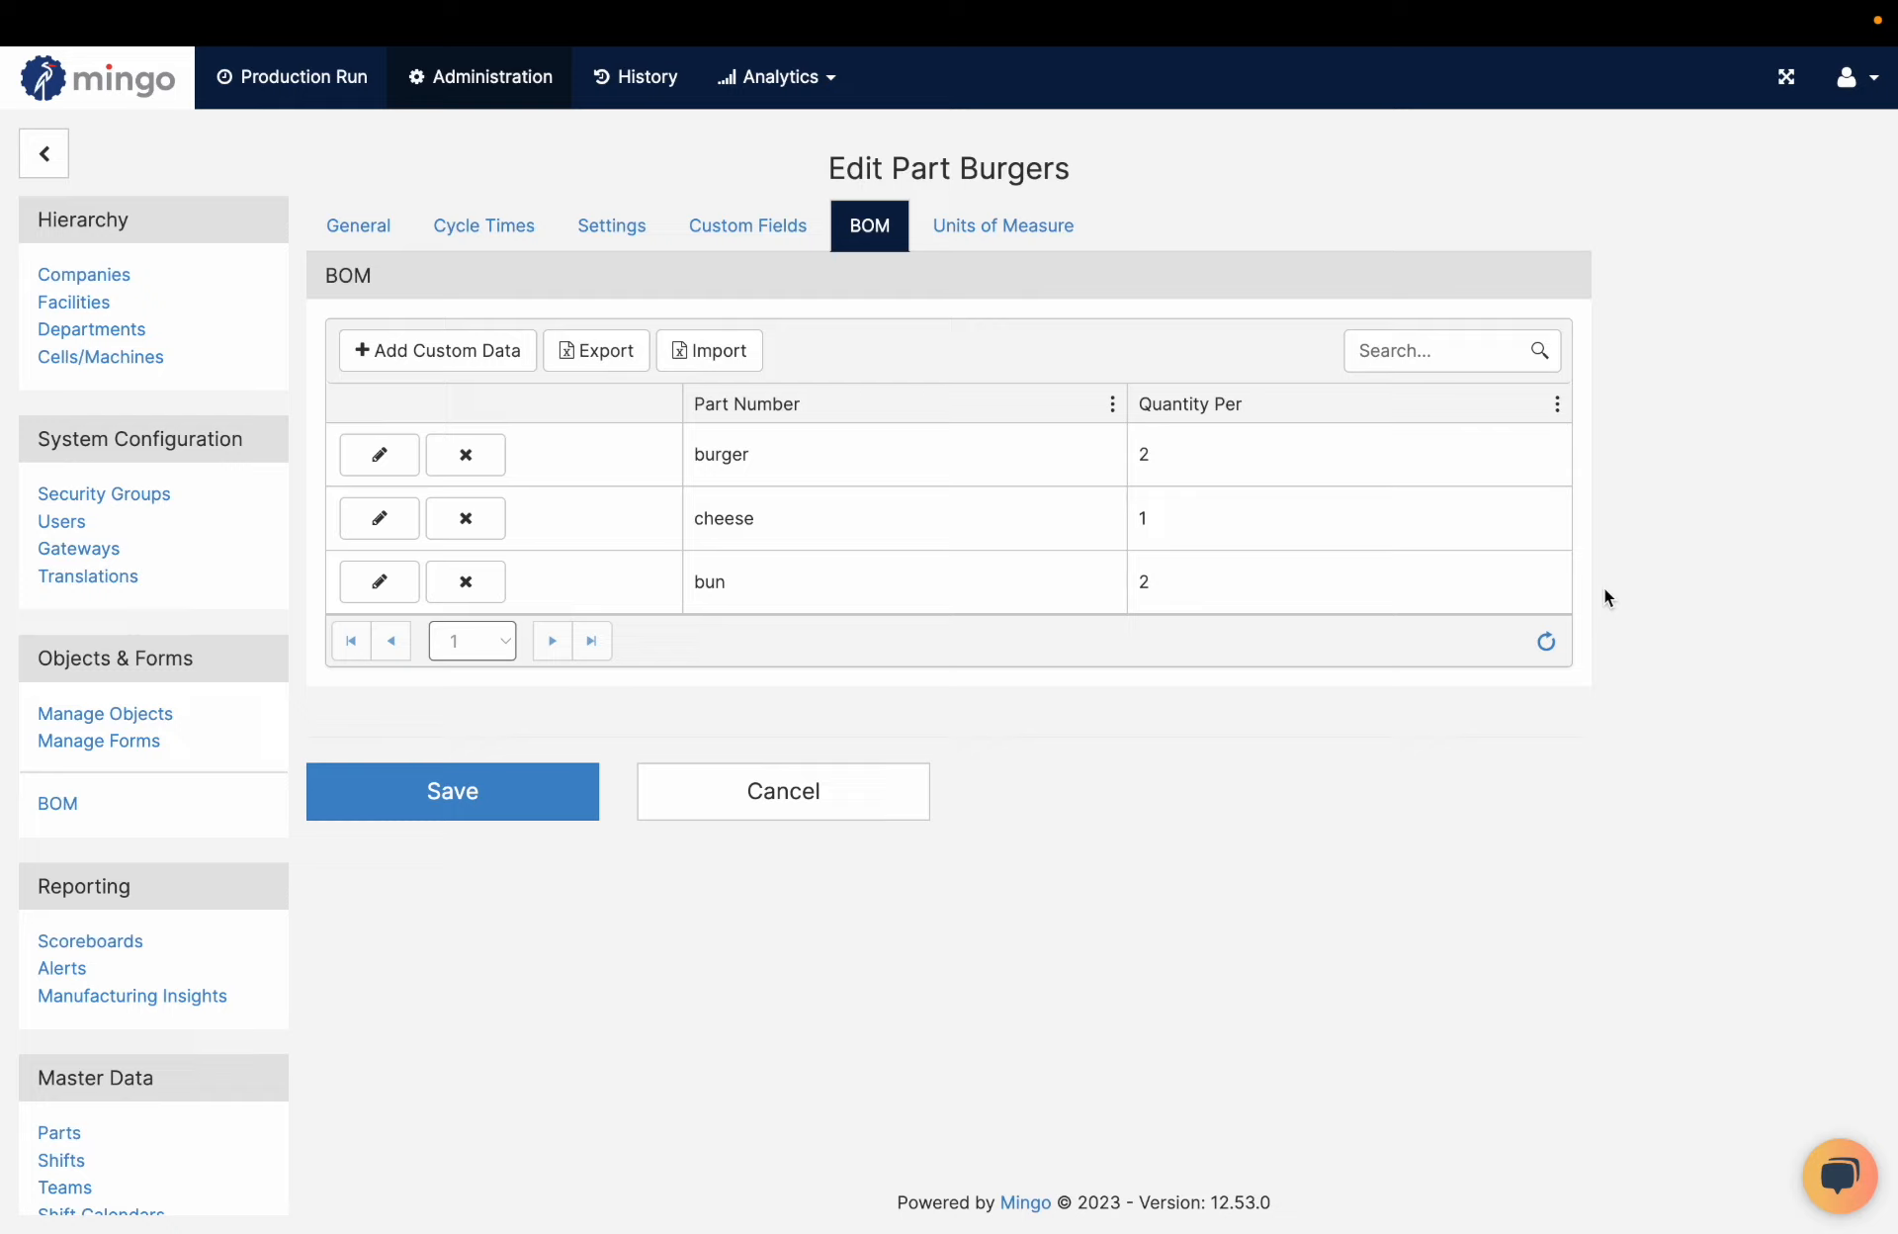
Step: Open the running 1st Shift production on the Grill machine for part B123 Burgers, job 3/22/23
click(546, 87)
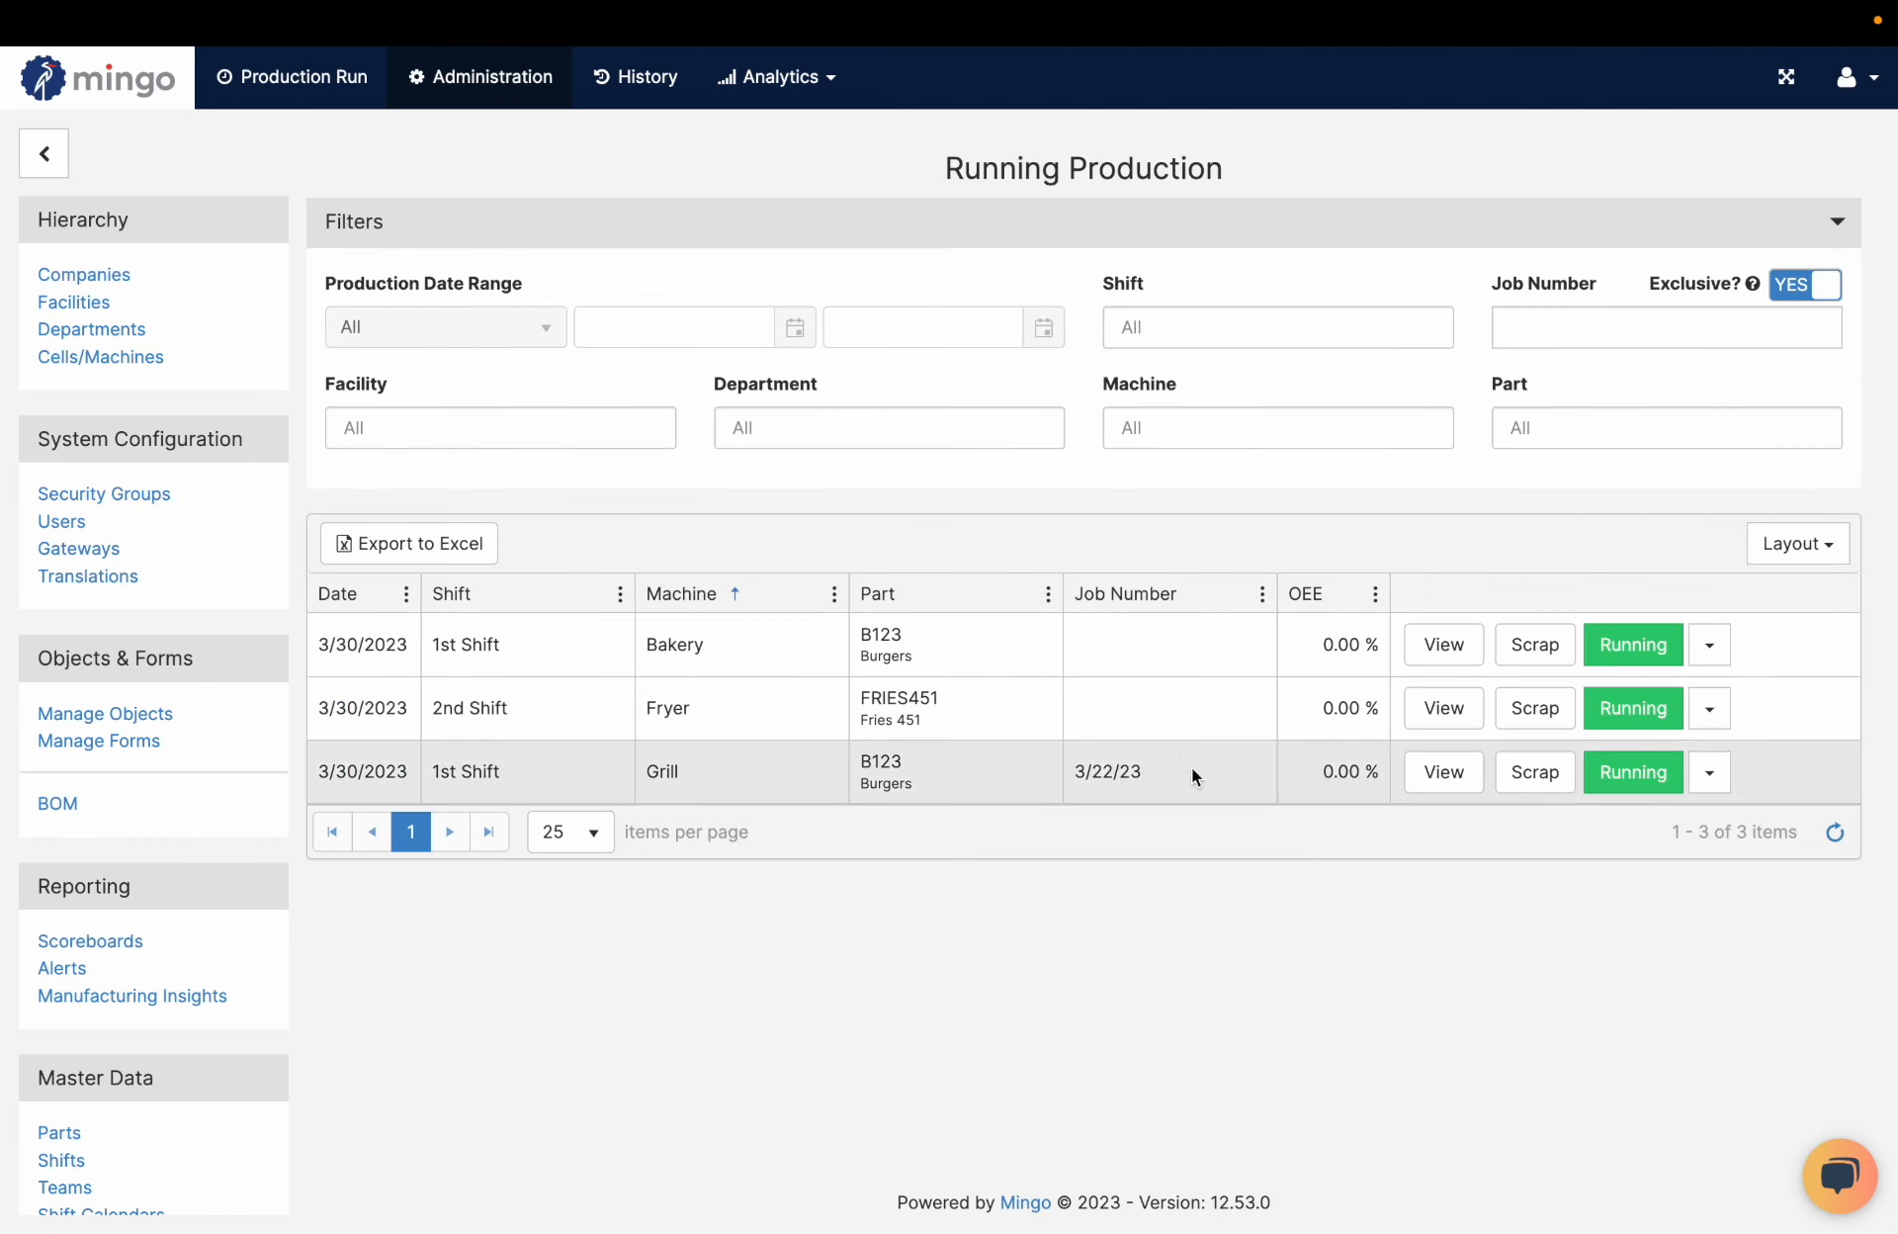
click(1632, 771)
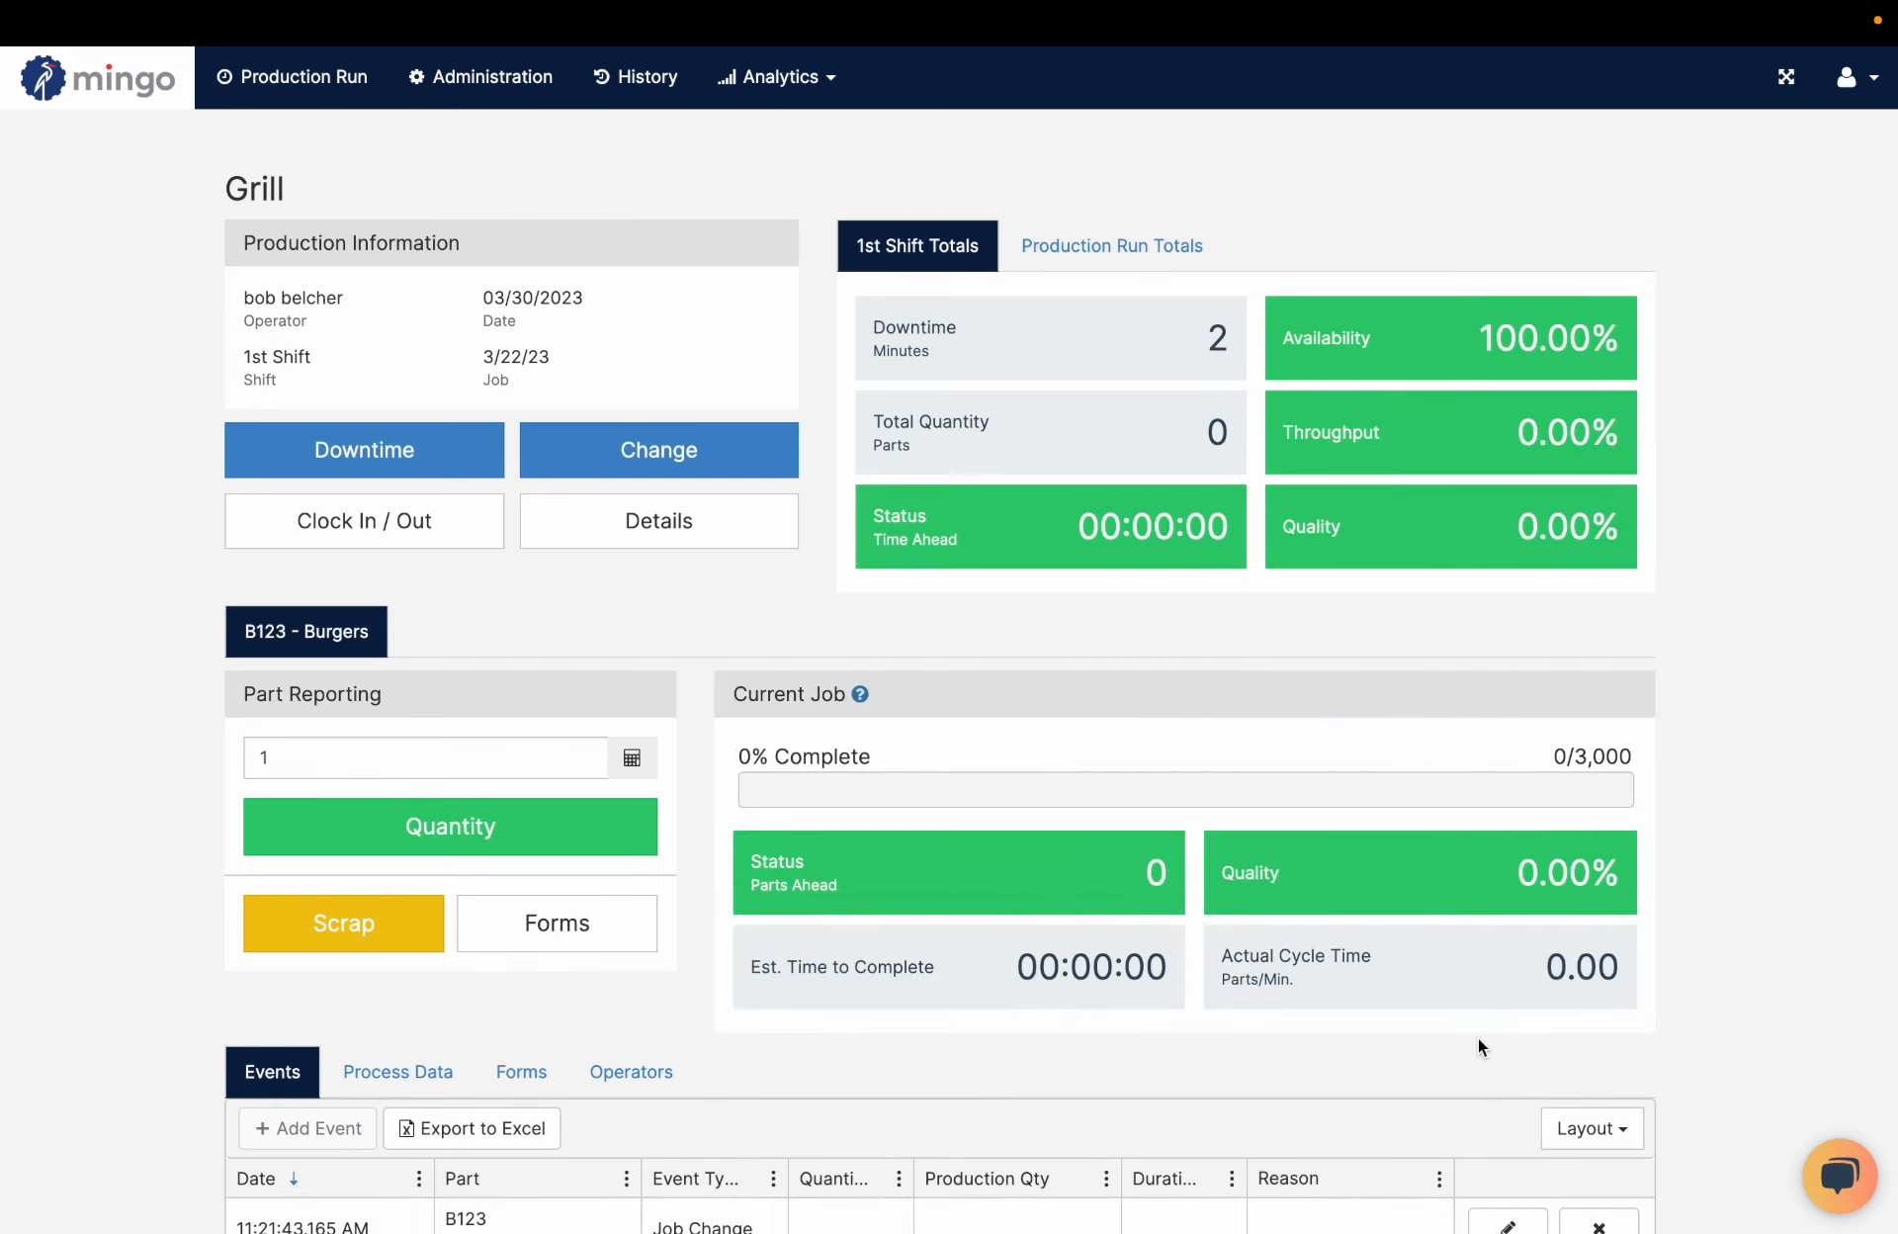
drag(591, 368, 480, 365)
click(554, 362)
Step: Examine the BOM quantities in the work order details of the Grill production, and close the details without changes
click(712, 541)
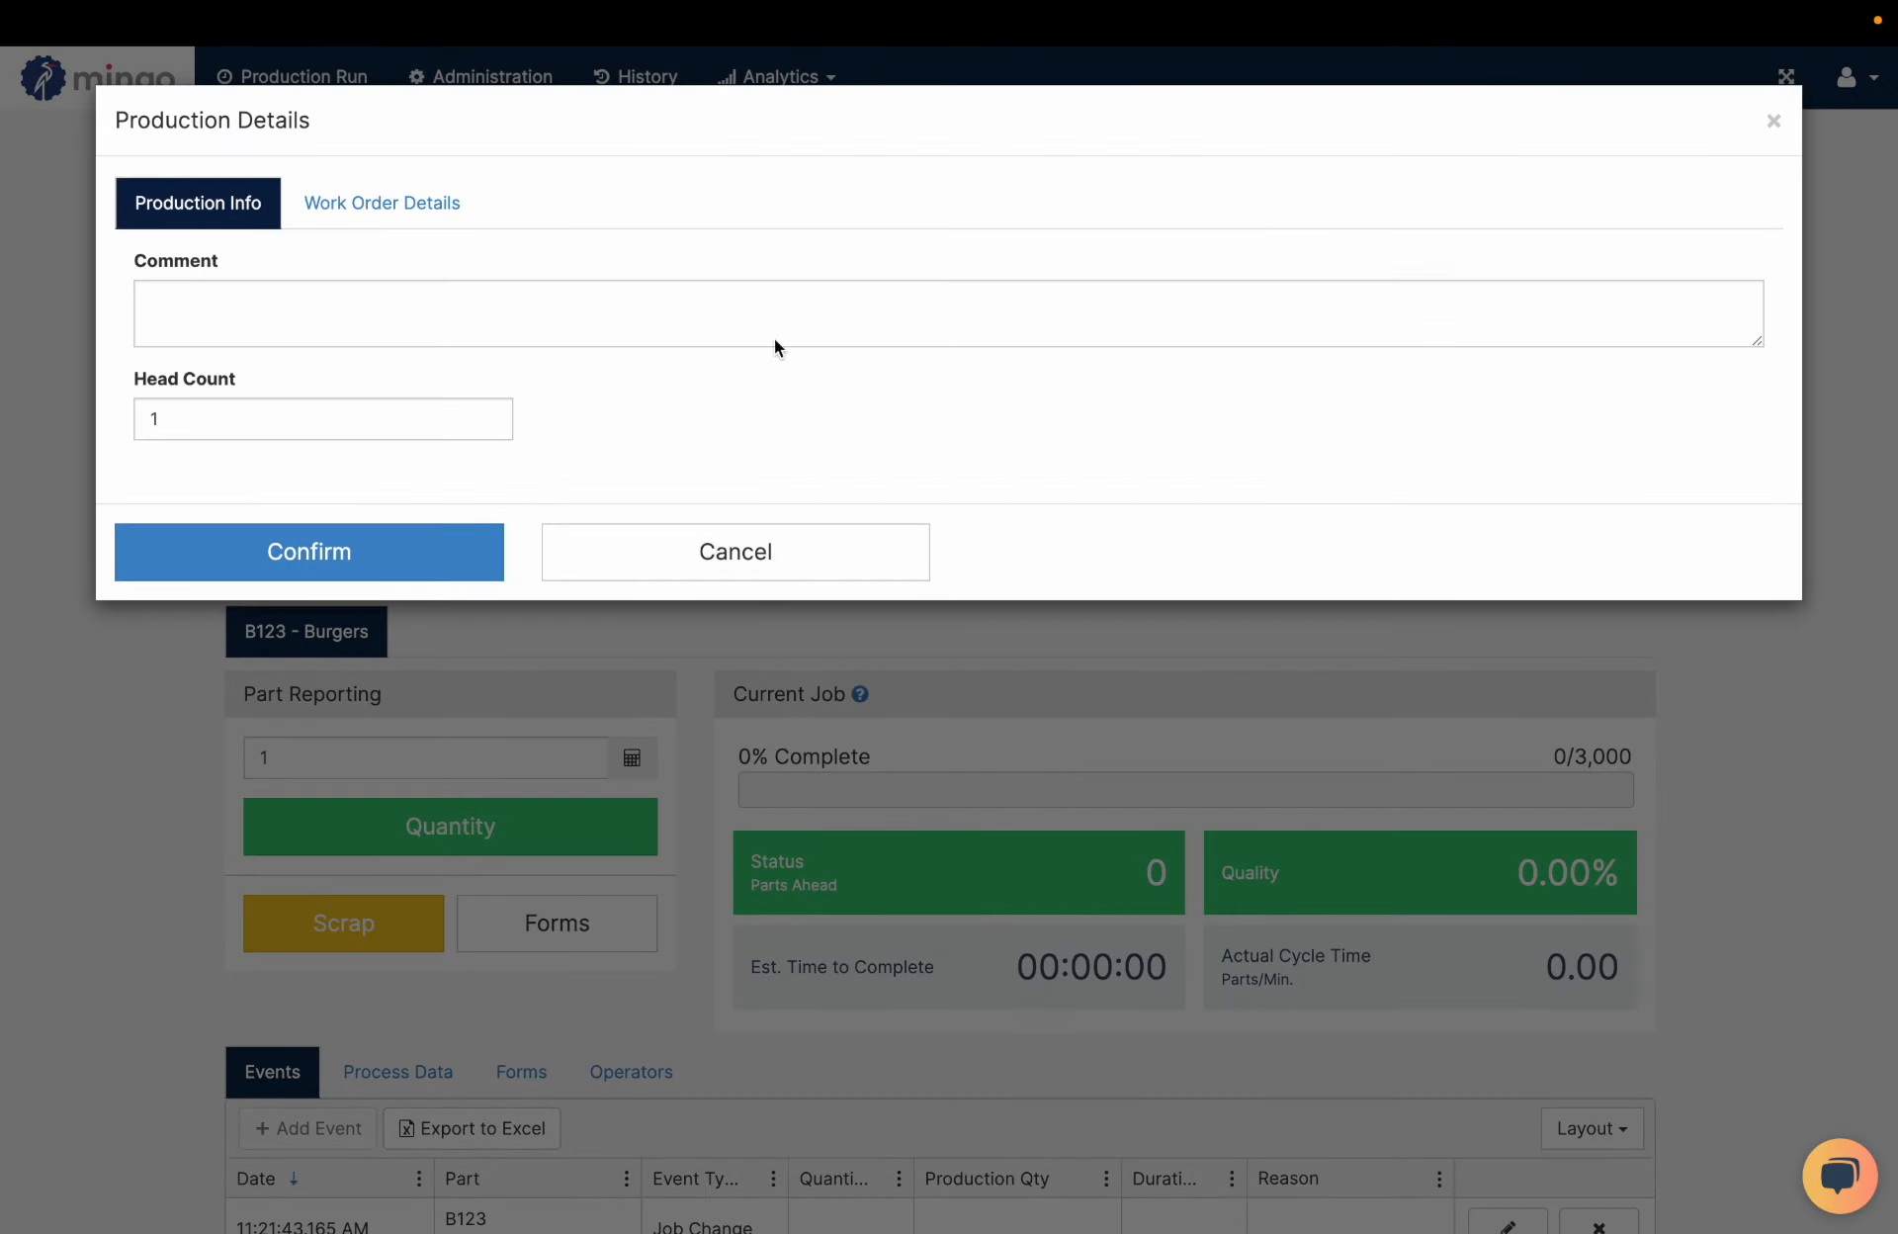
click(427, 215)
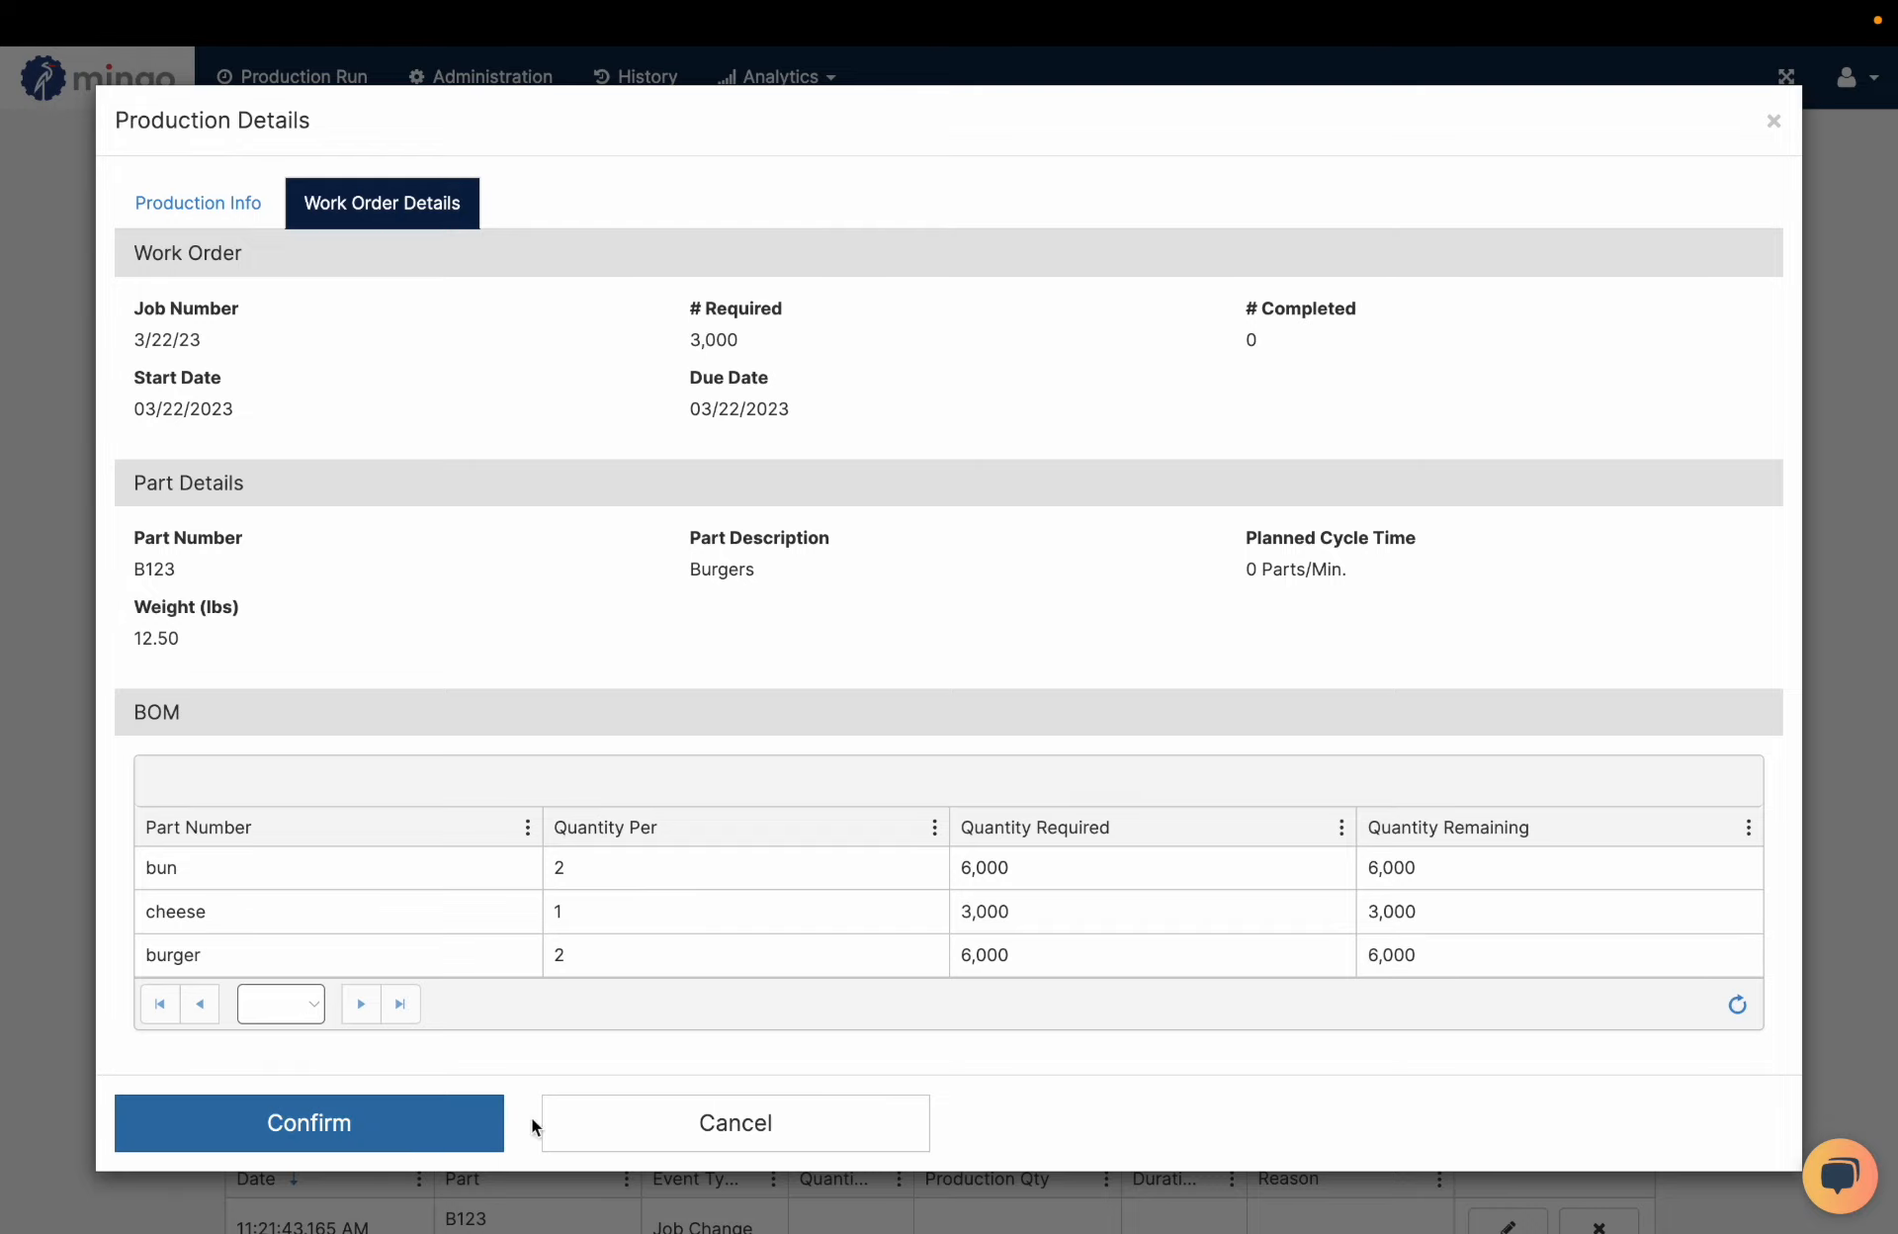
click(672, 1107)
Step: Report 10 produced parts for B123 Burgers on the current job, one part at a time
scroll(672, 639, down, 2)
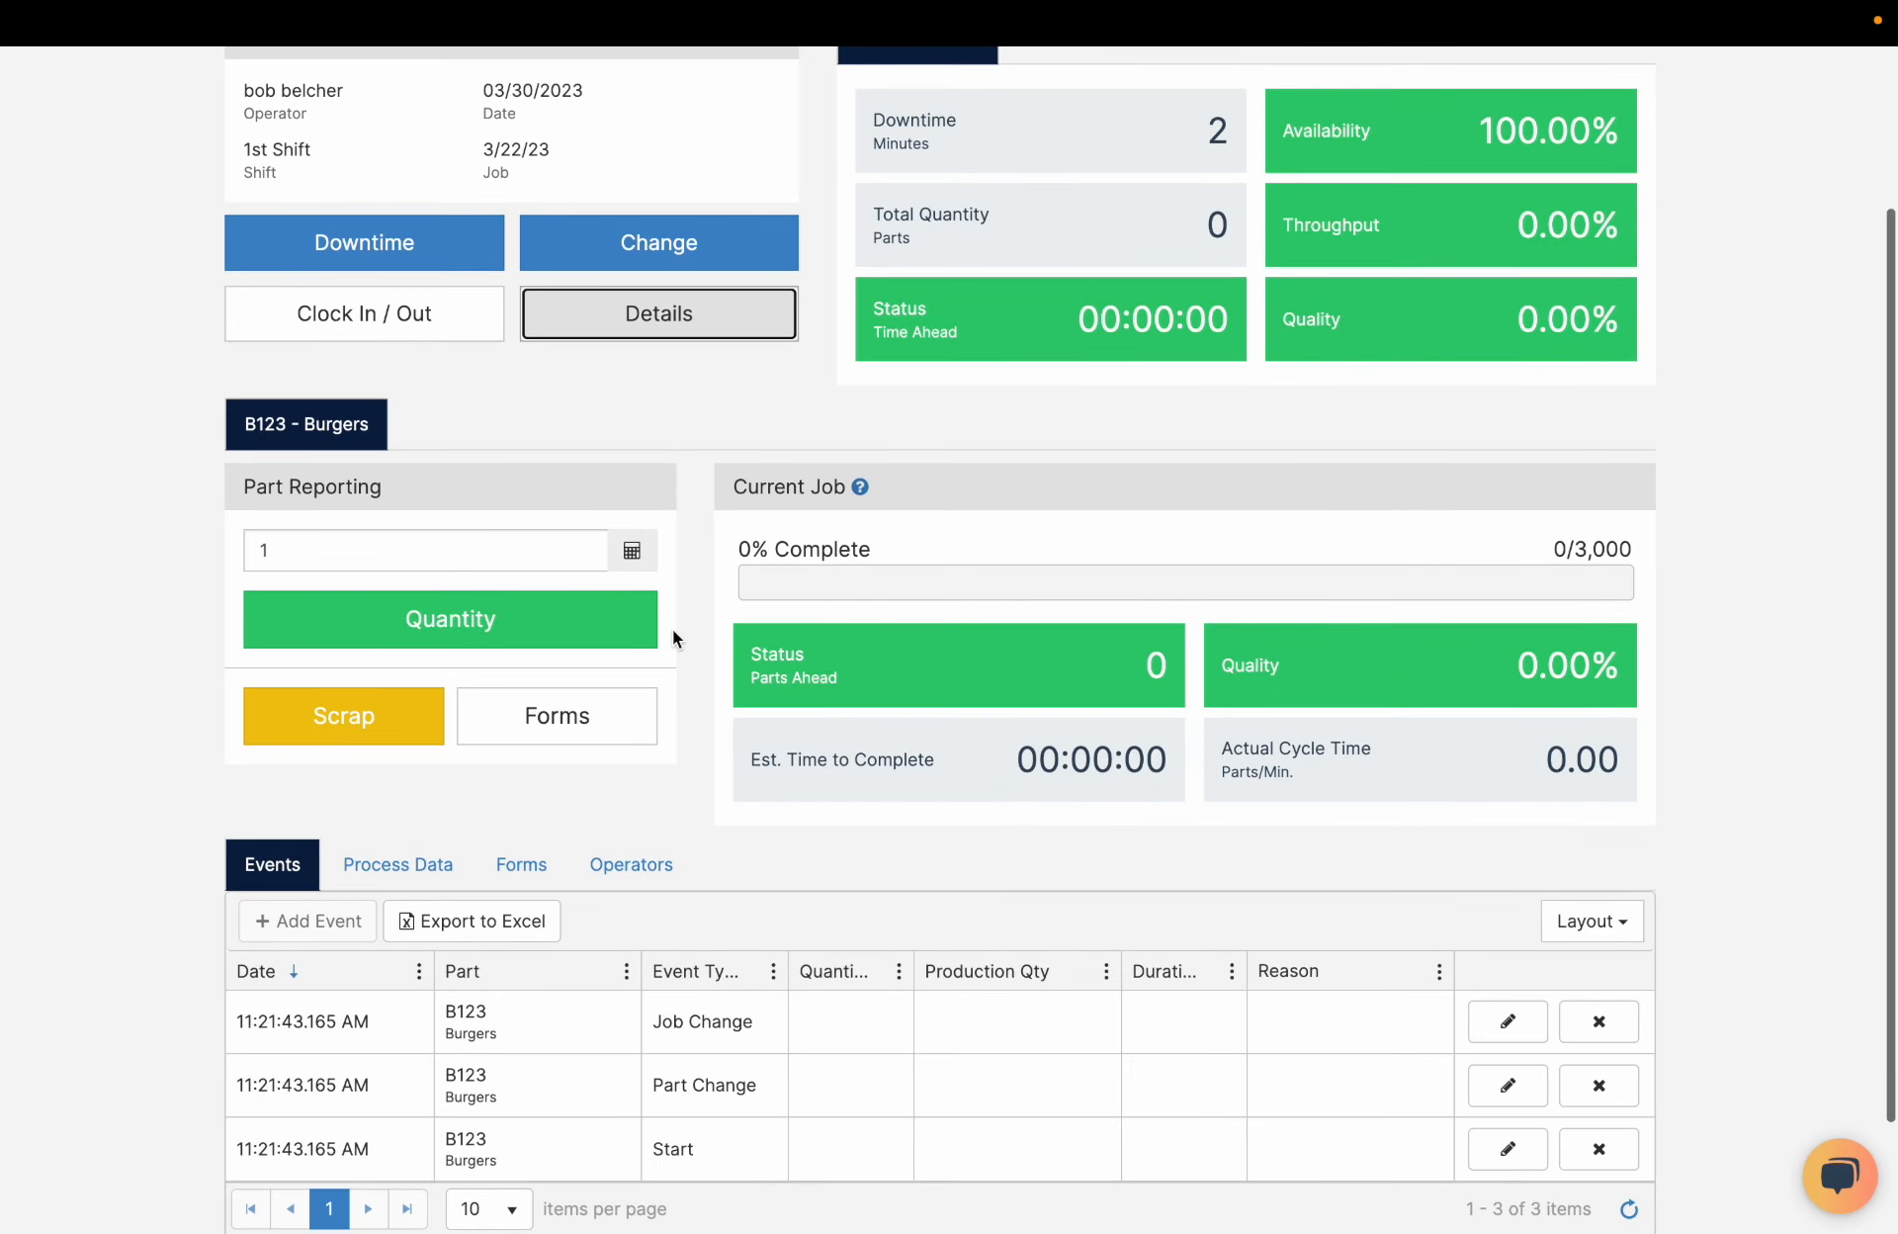
click(517, 629)
click(517, 629)
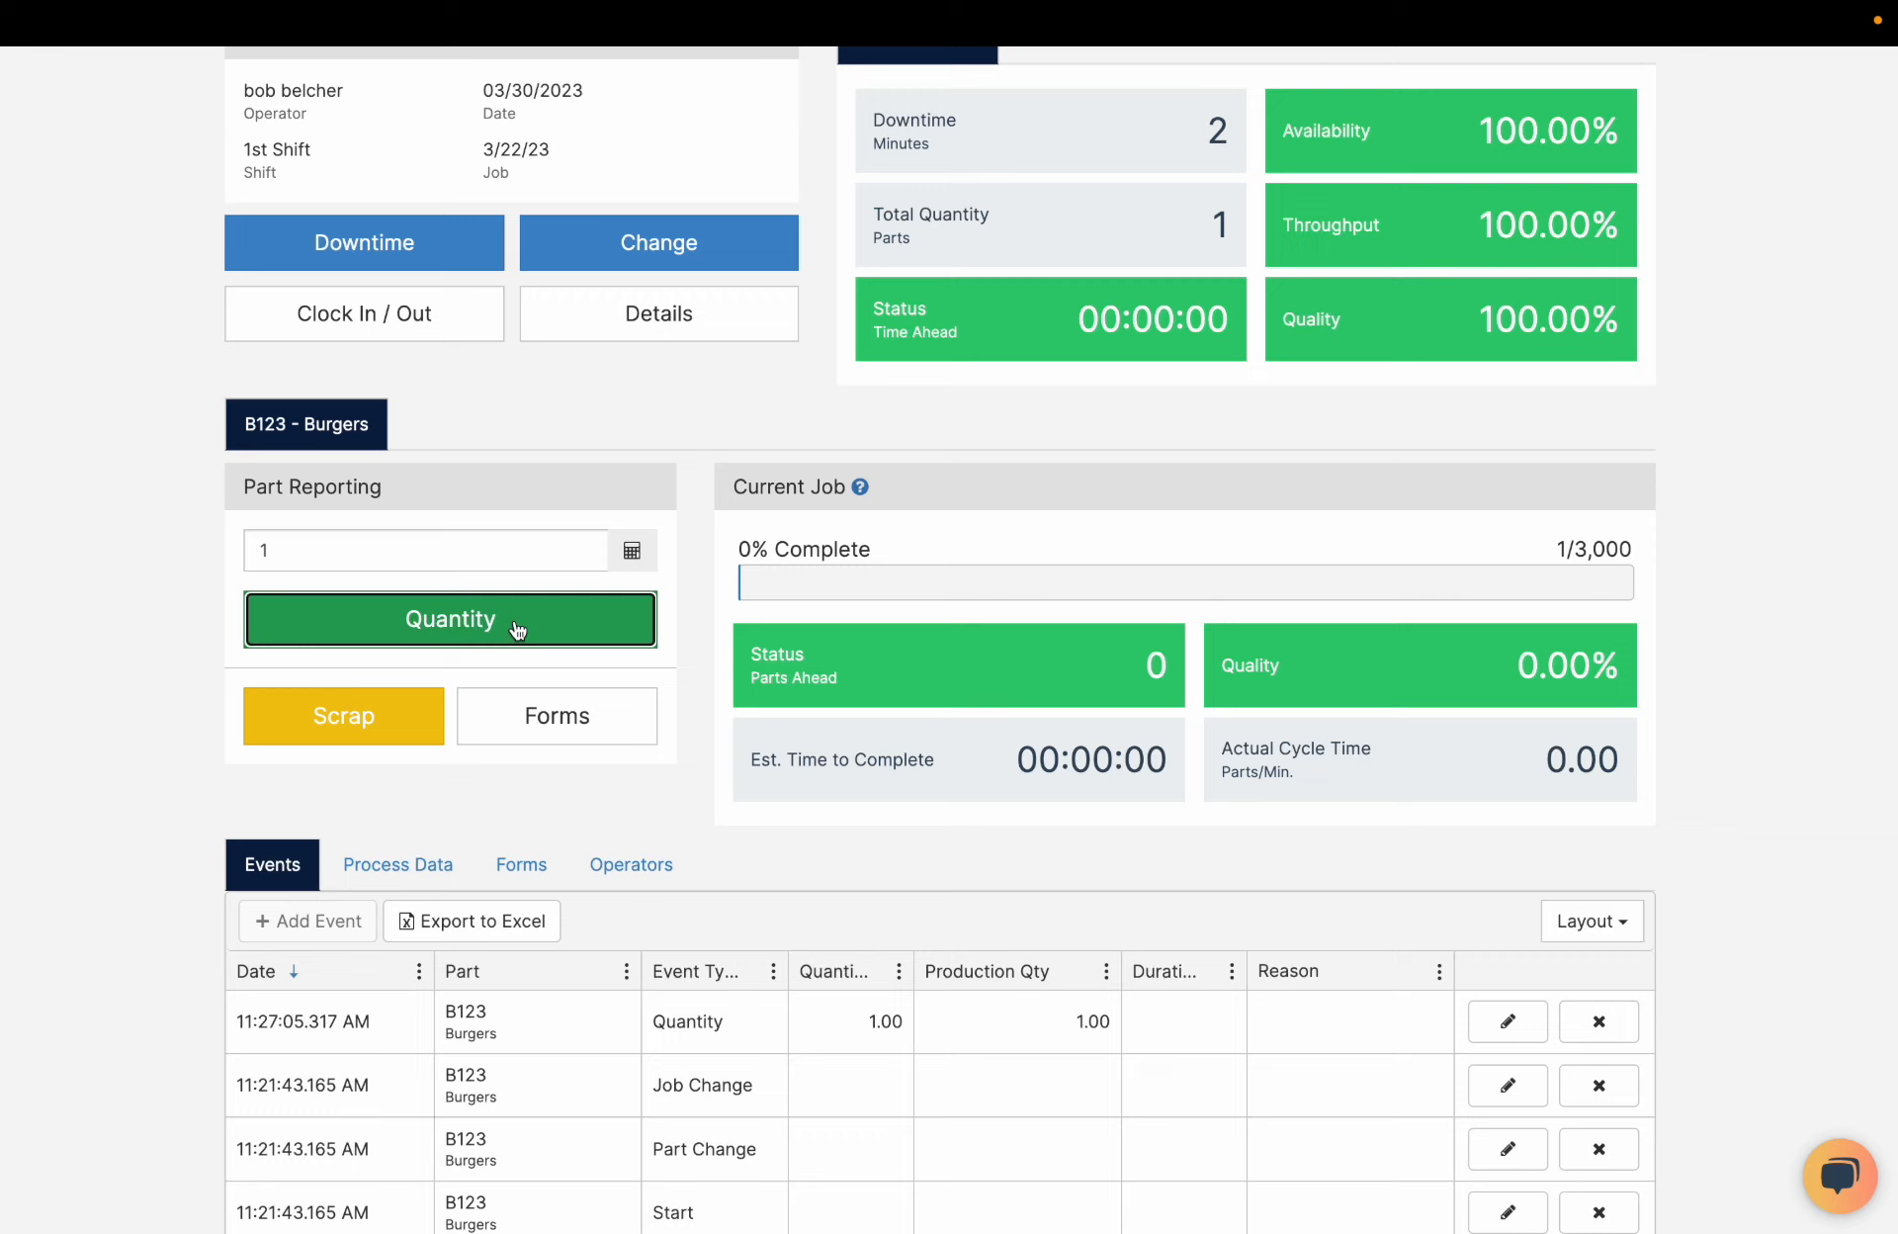
click(517, 629)
click(517, 628)
click(517, 629)
click(517, 629)
click(517, 629)
click(517, 629)
click(517, 628)
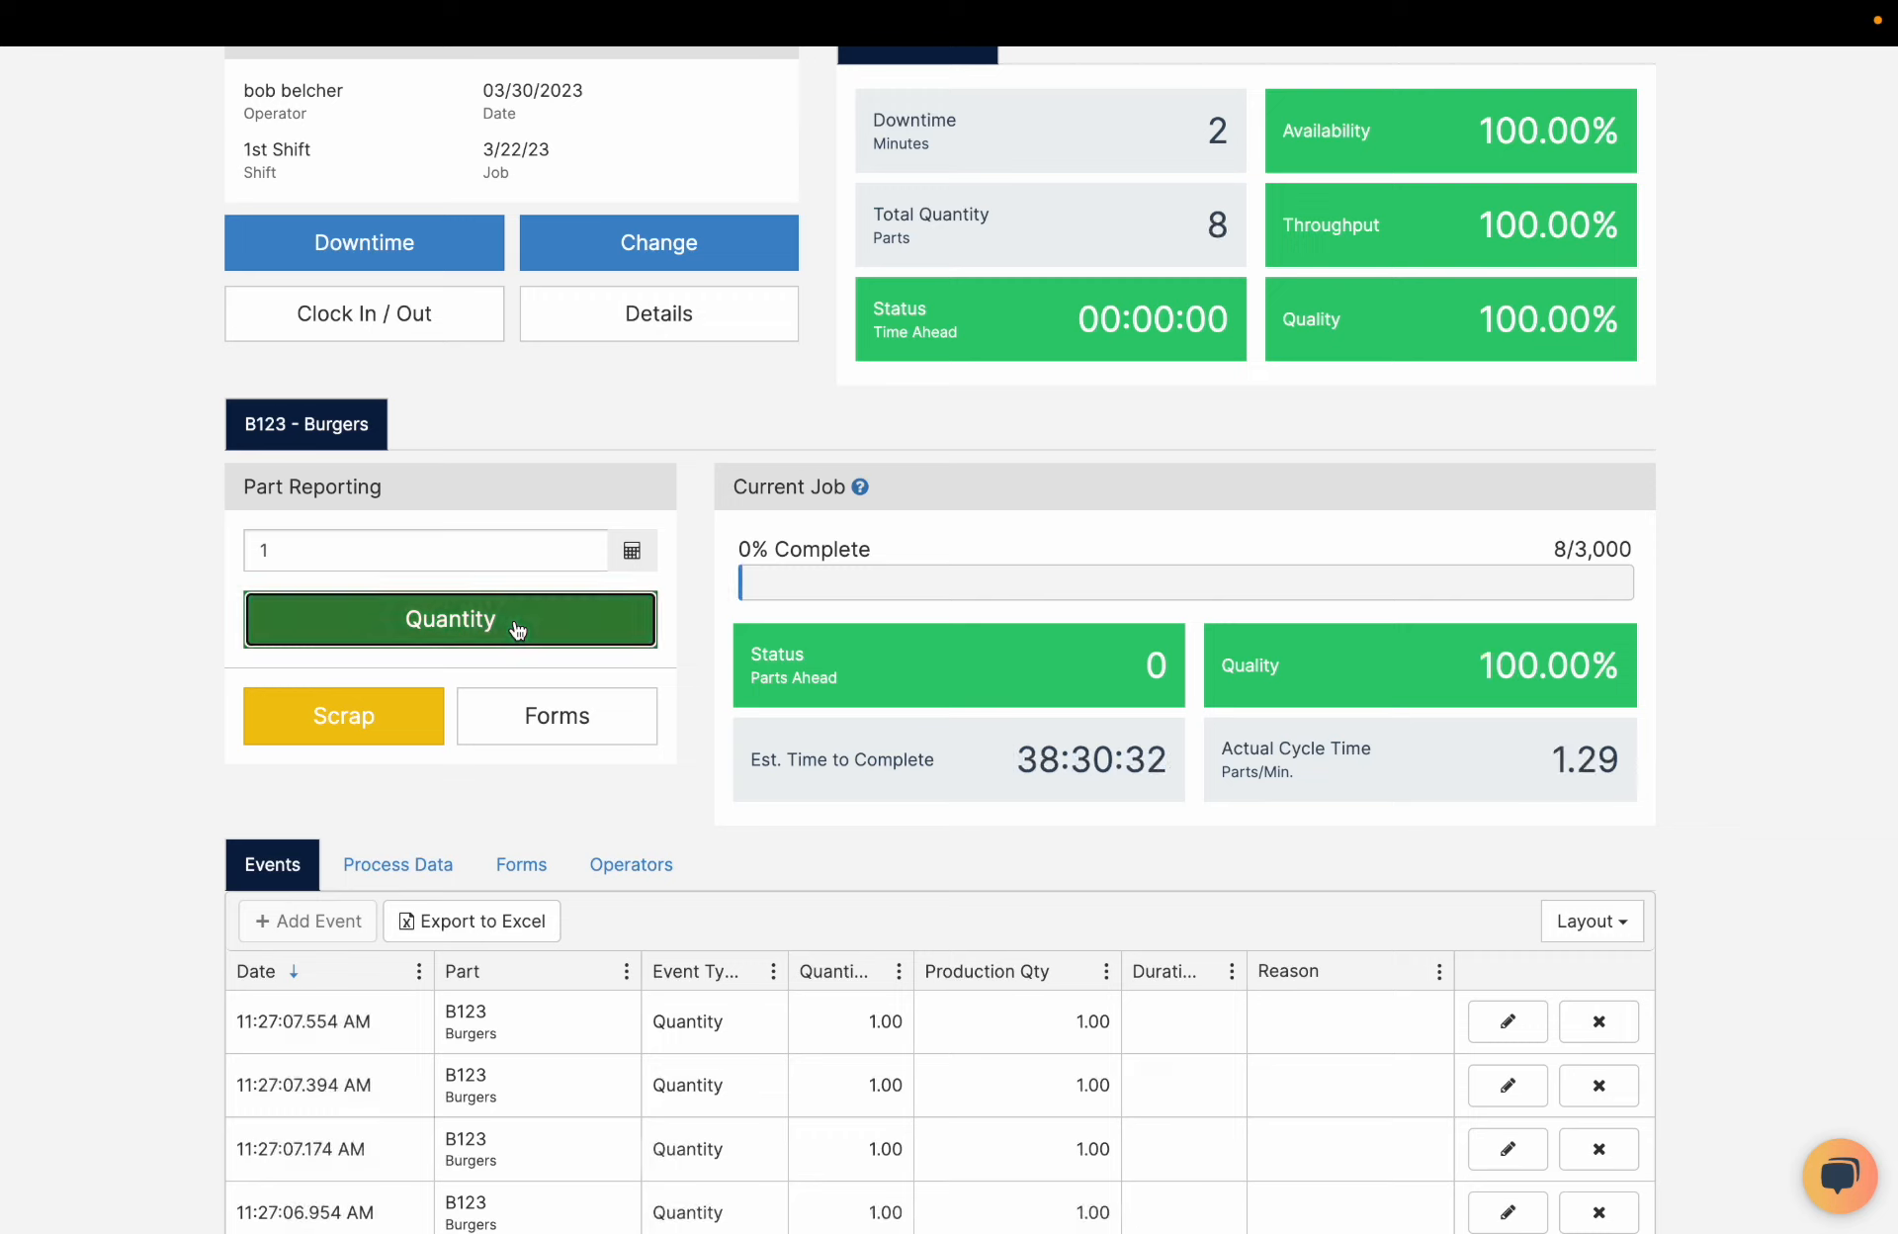
click(517, 629)
click(517, 629)
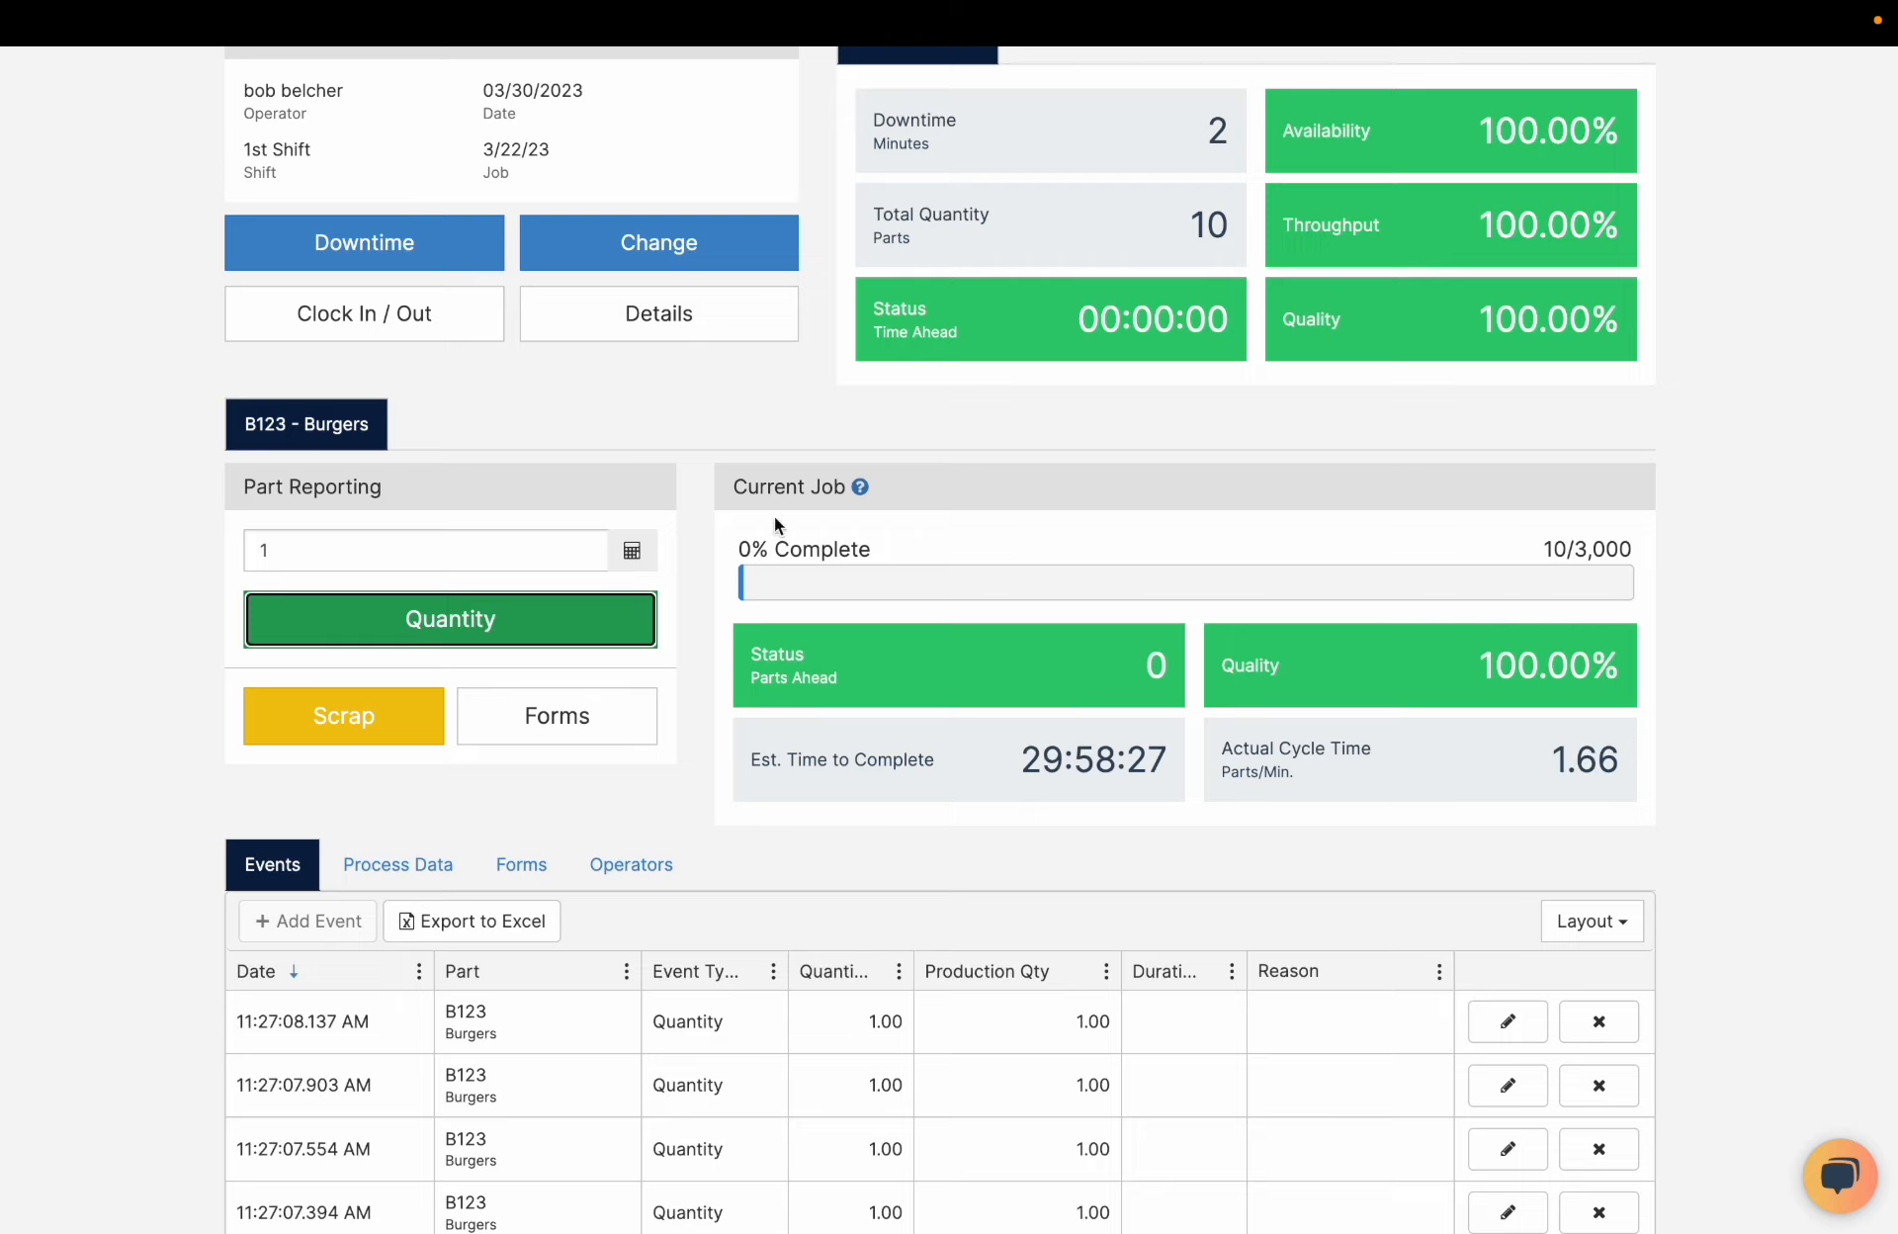
Step: Reopen the production's work order details to check each BOM component's Quantity Remaining after the reported parts
click(729, 309)
click(435, 216)
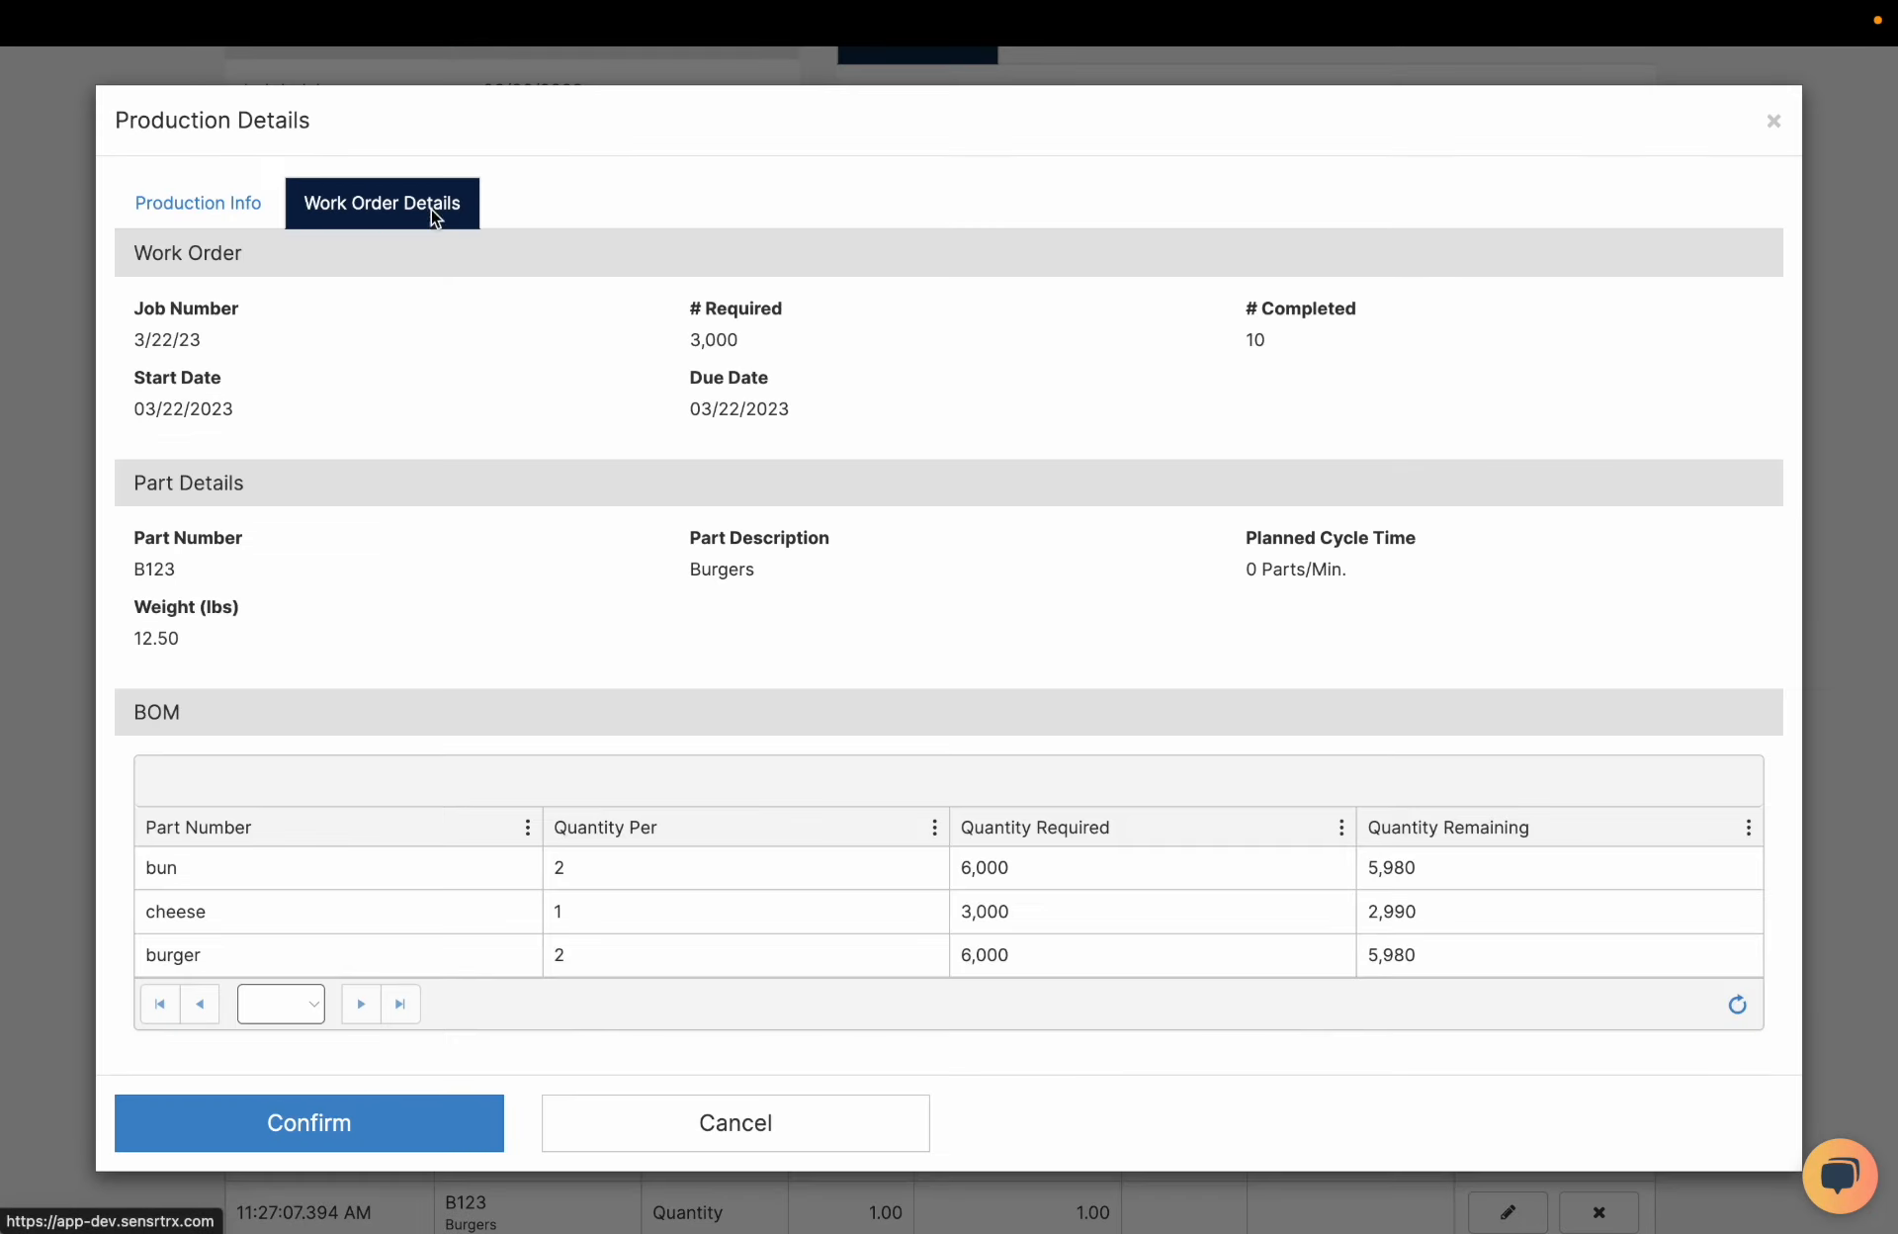